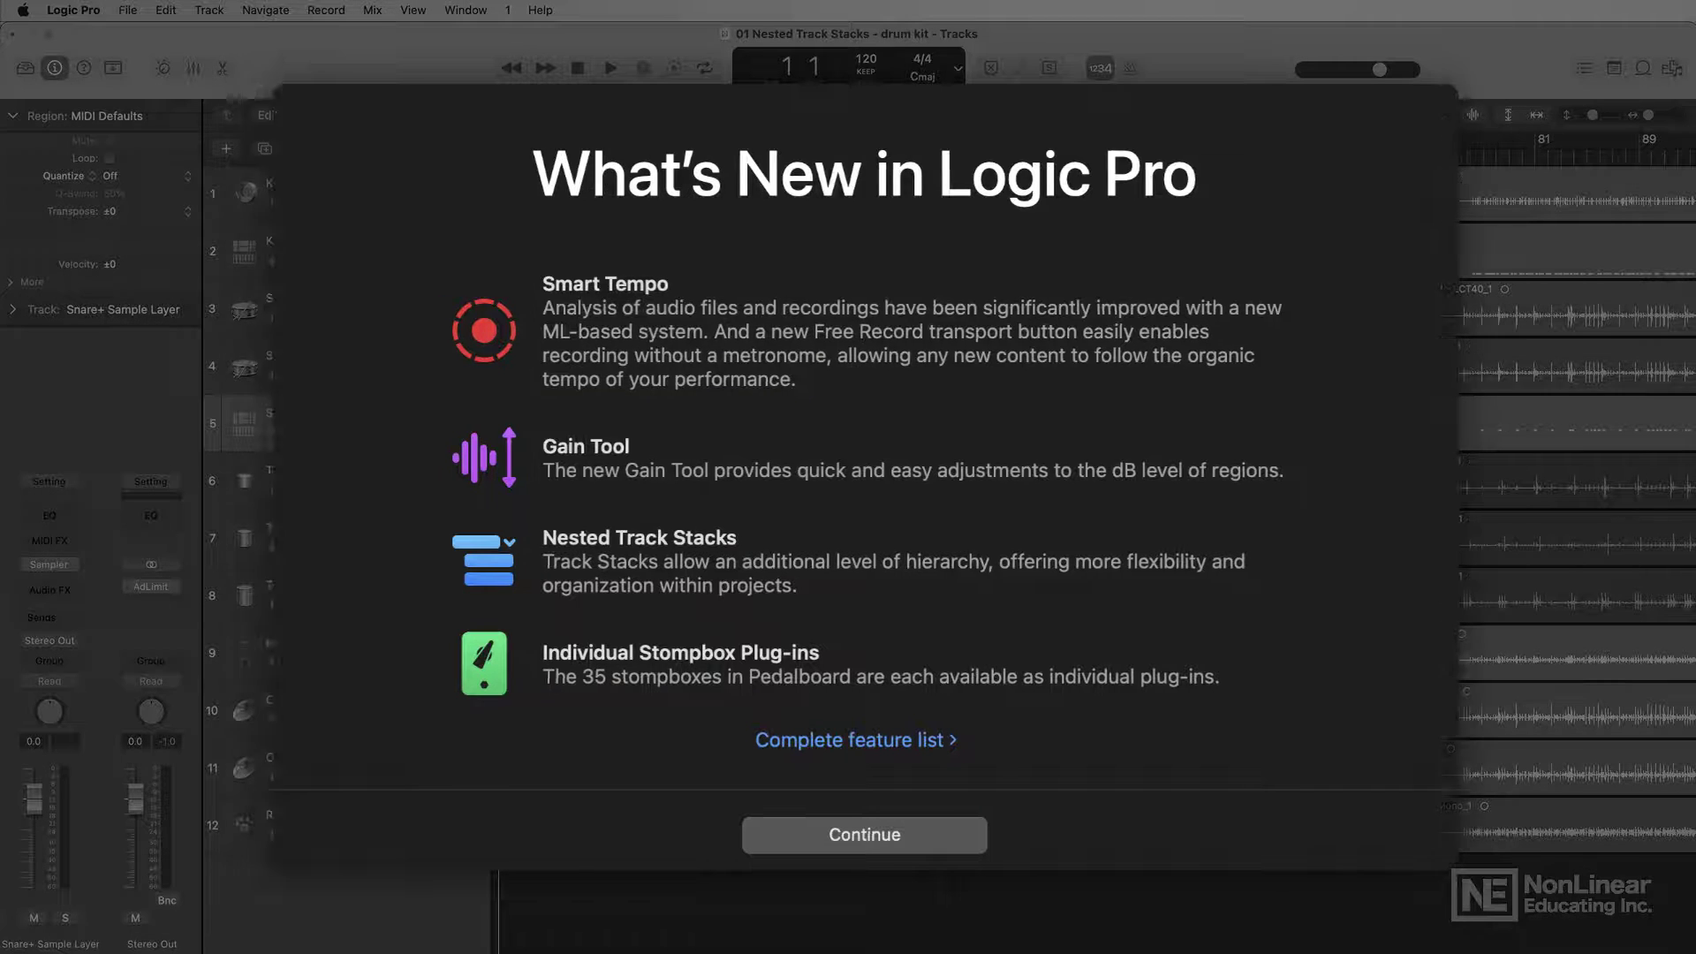
# Dismiss the What's New in Logic Pro overview to reveal the drum kit project's tracks
pyautogui.press('Return')
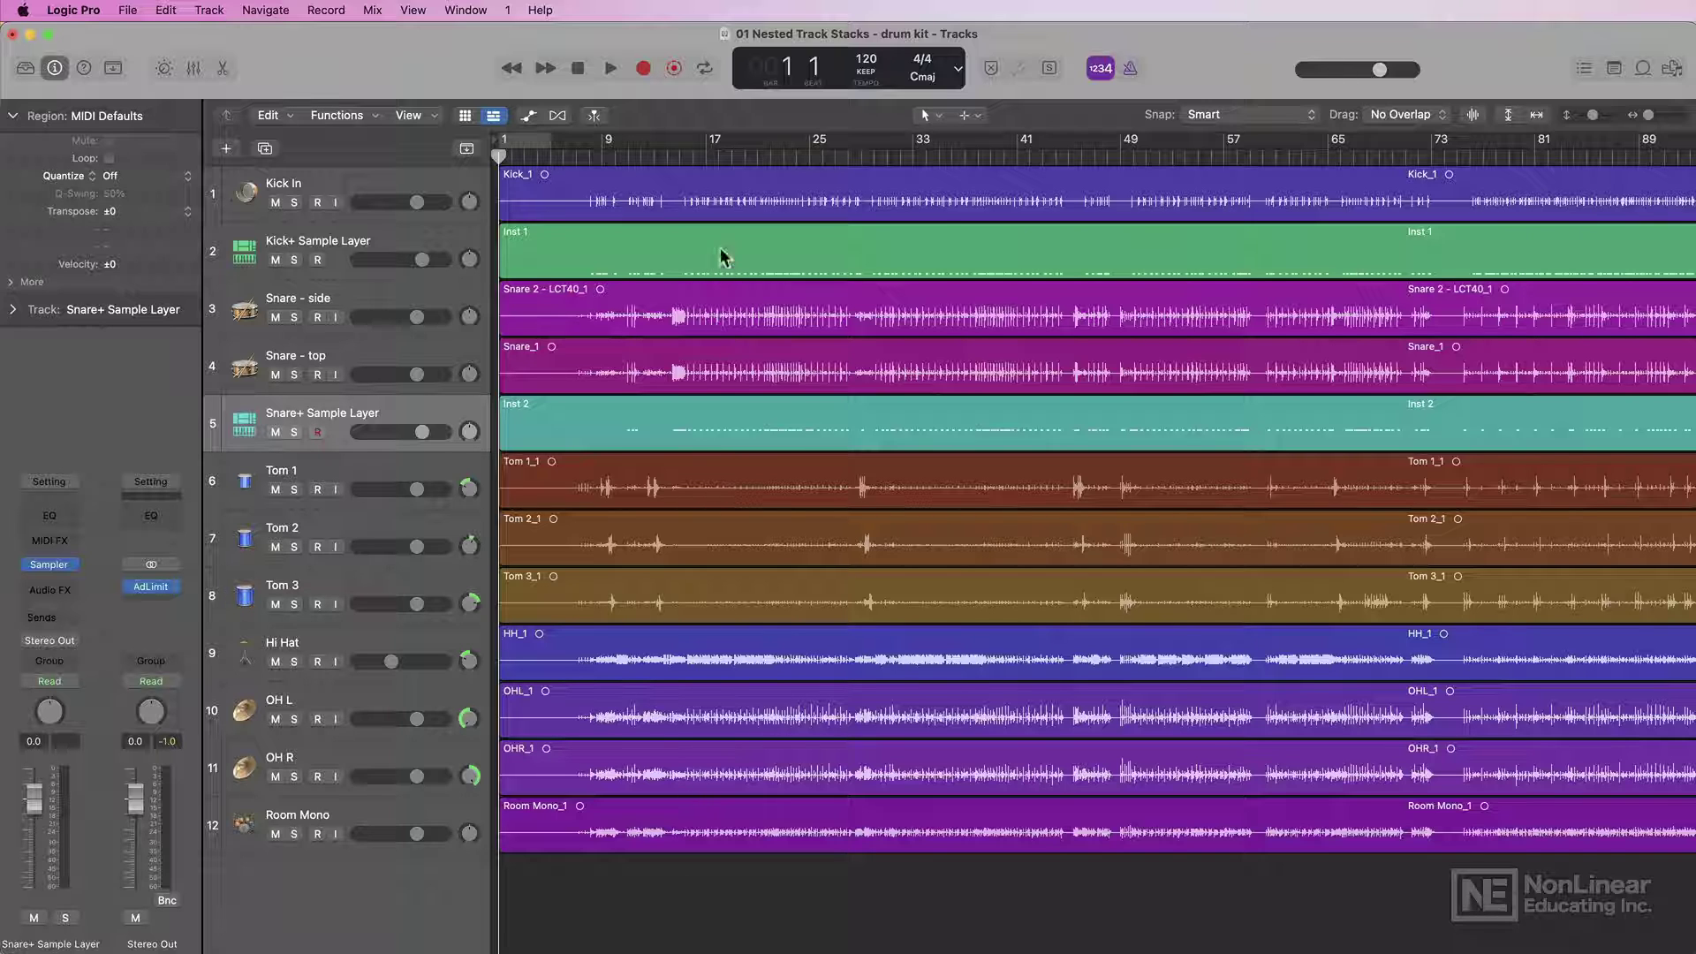
# Select both the Kick In and Kick+ Sample Layer tracks together
pyautogui.click(386, 186)
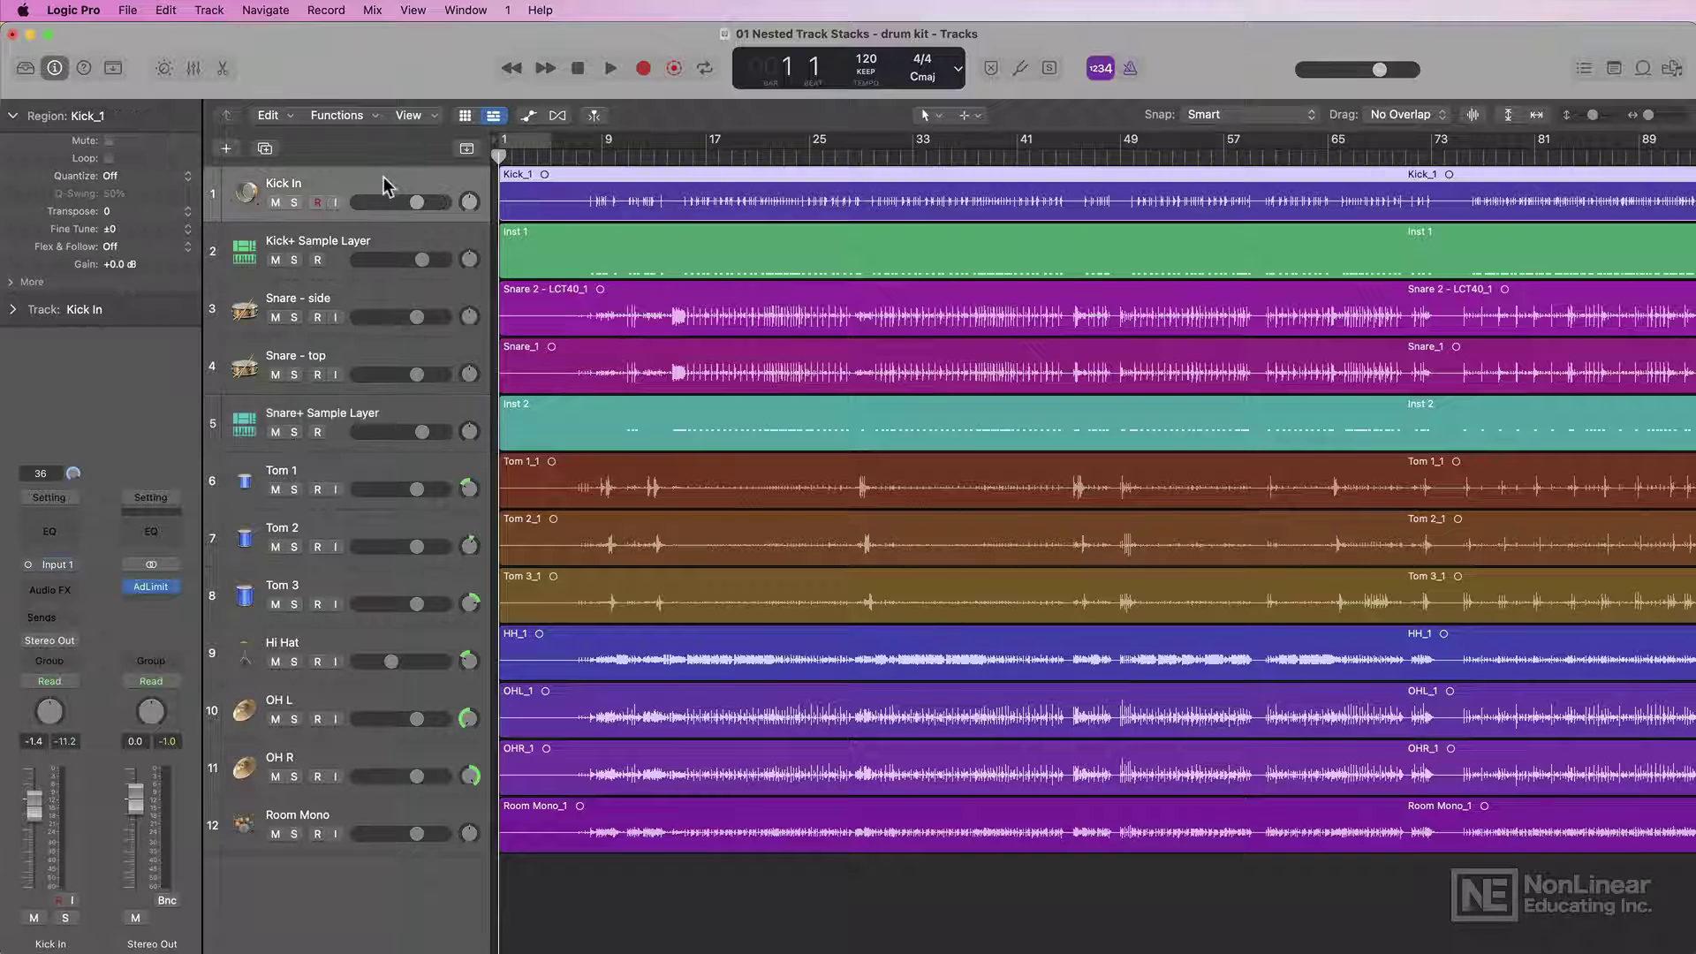
pyautogui.press('Down')
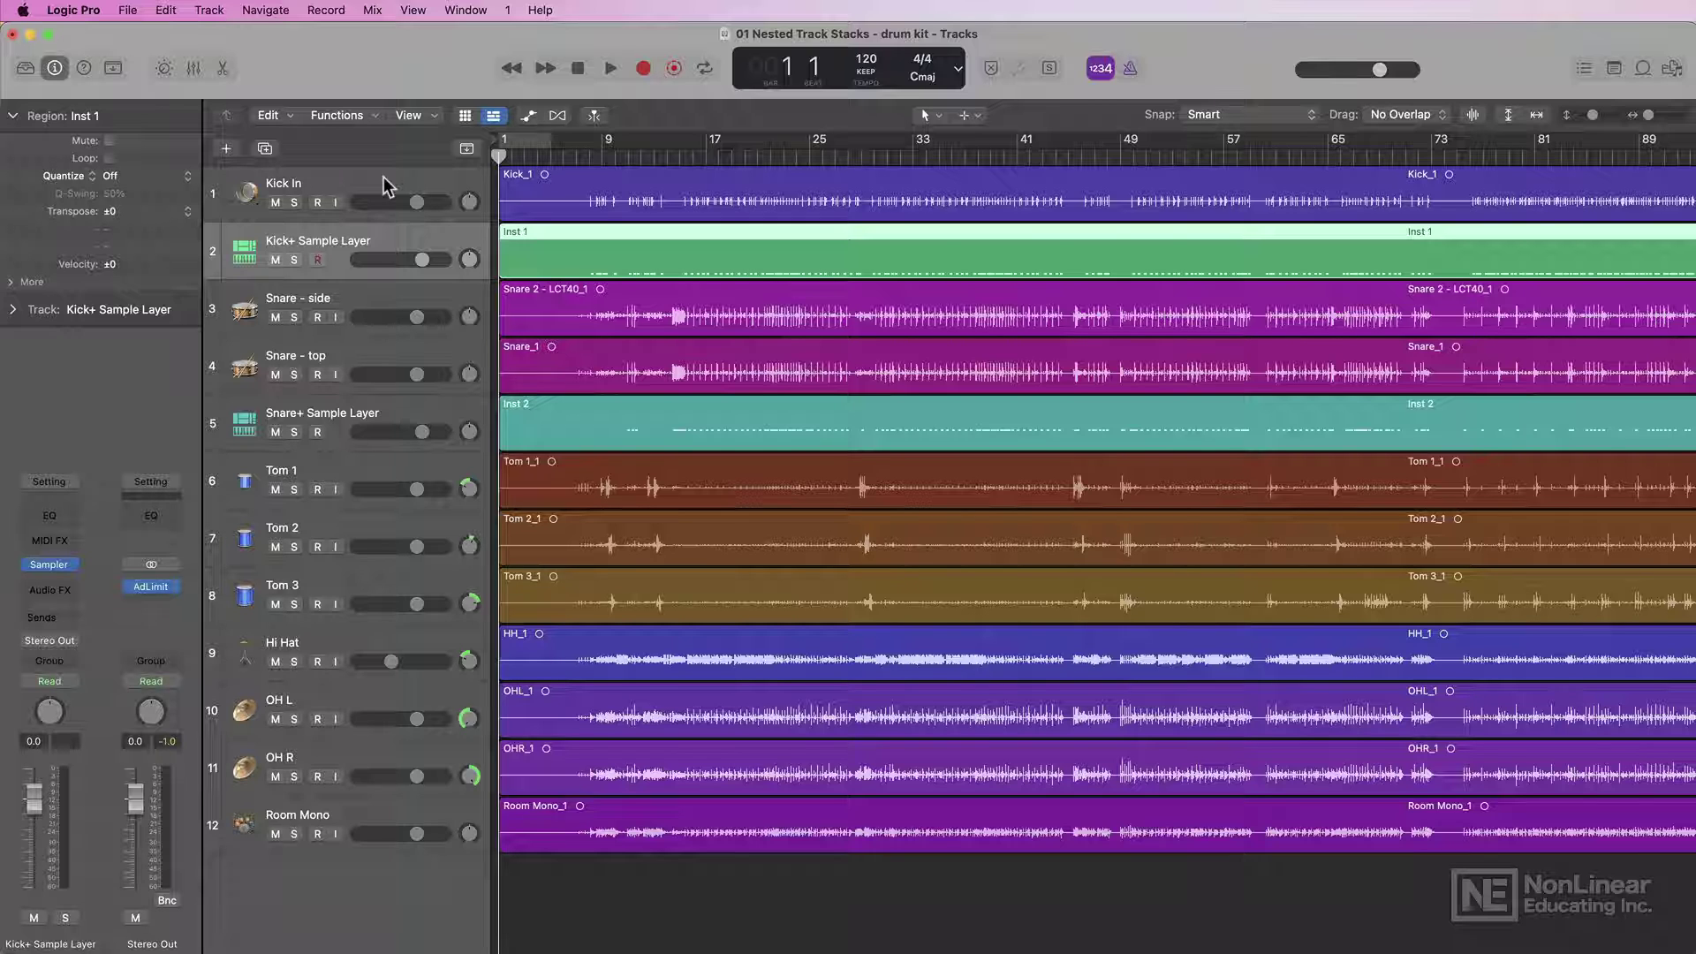
pyautogui.press('Down')
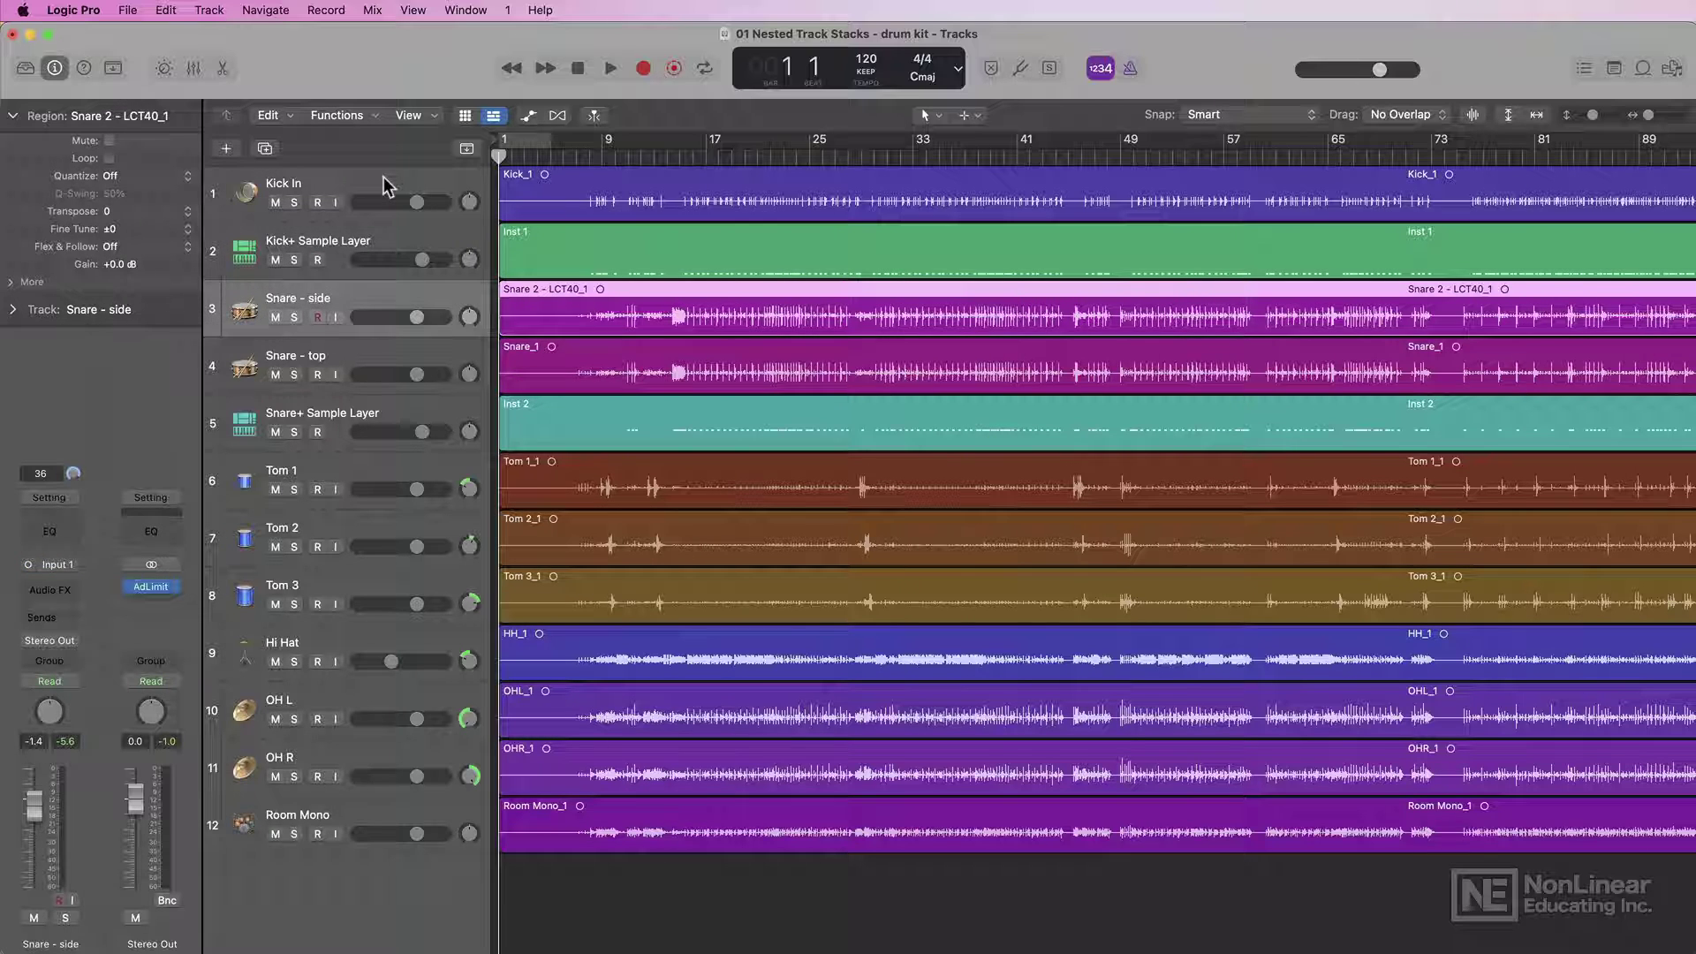
pyautogui.press('Down')
pyautogui.press('Down')
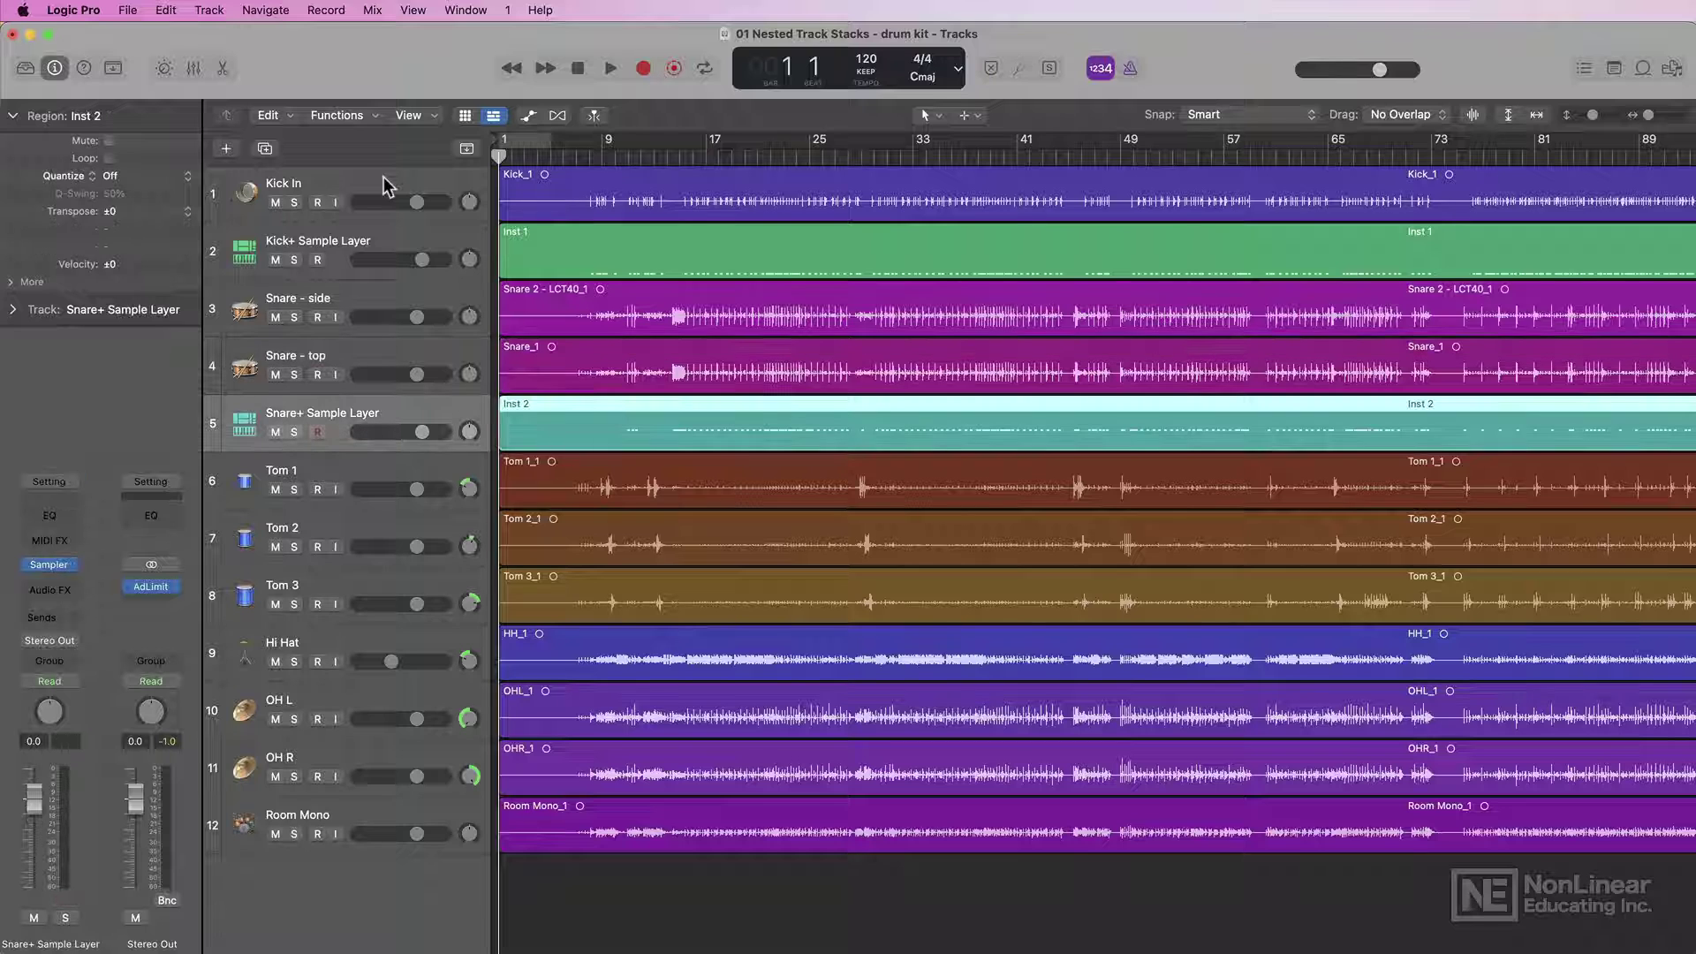
pyautogui.press('Down')
pyautogui.press('Down')
pyautogui.press('Down')
pyautogui.press('Down')
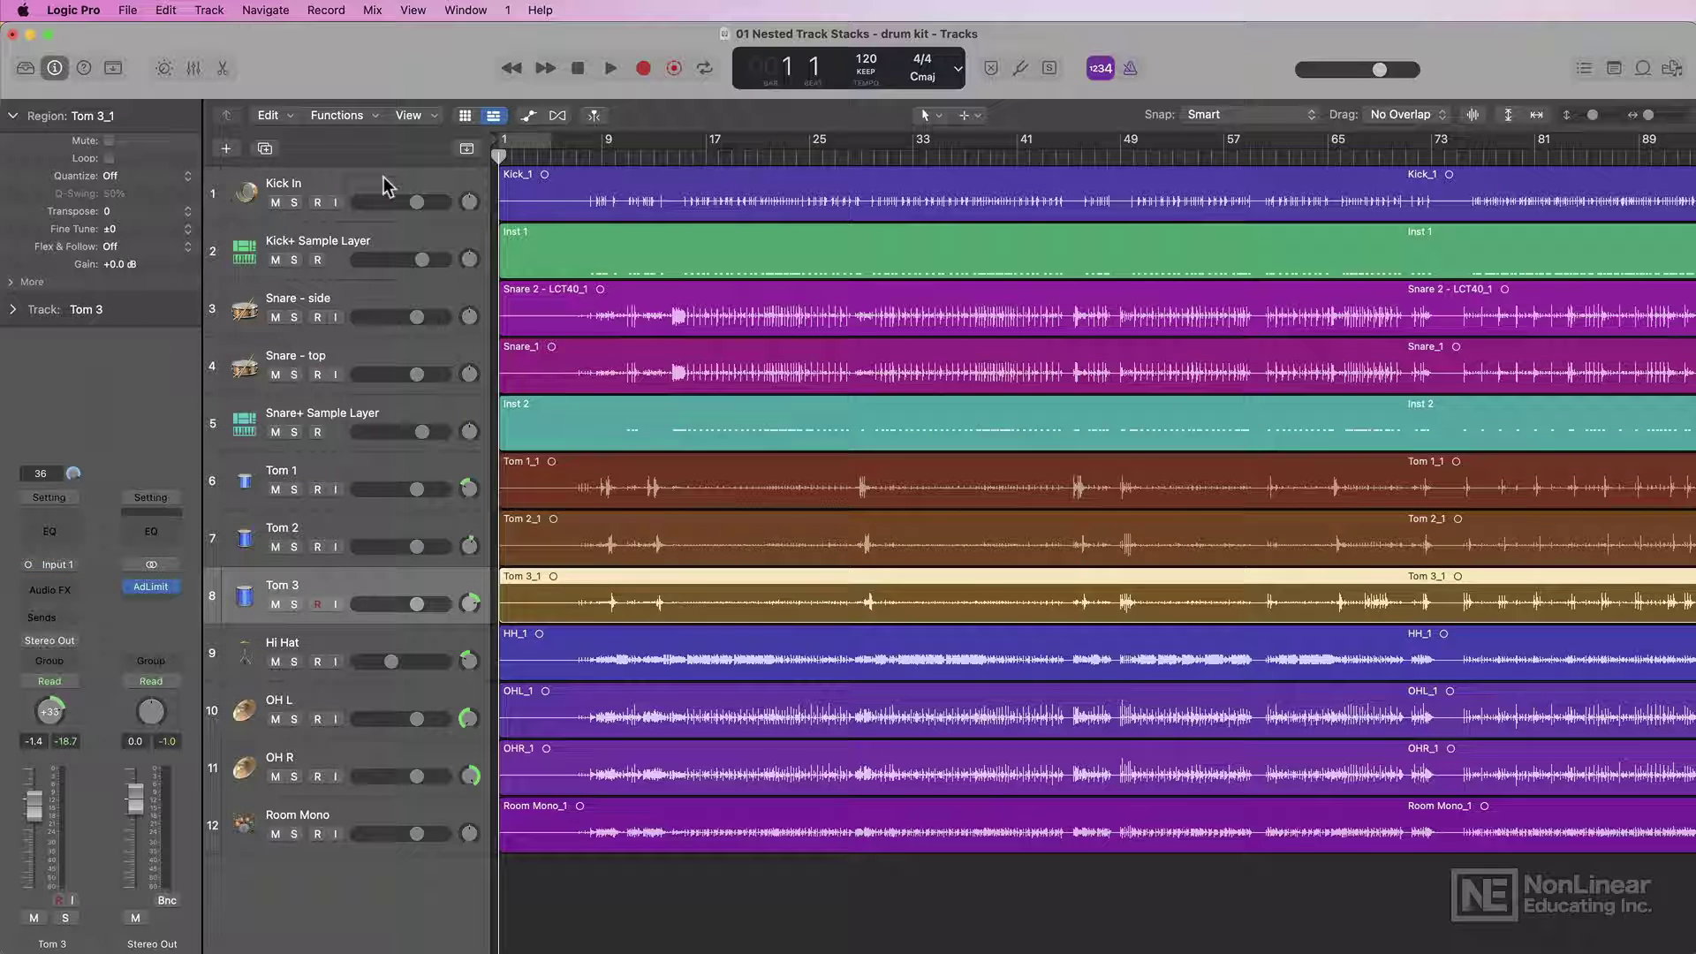
pyautogui.press('Down')
pyautogui.press('Down')
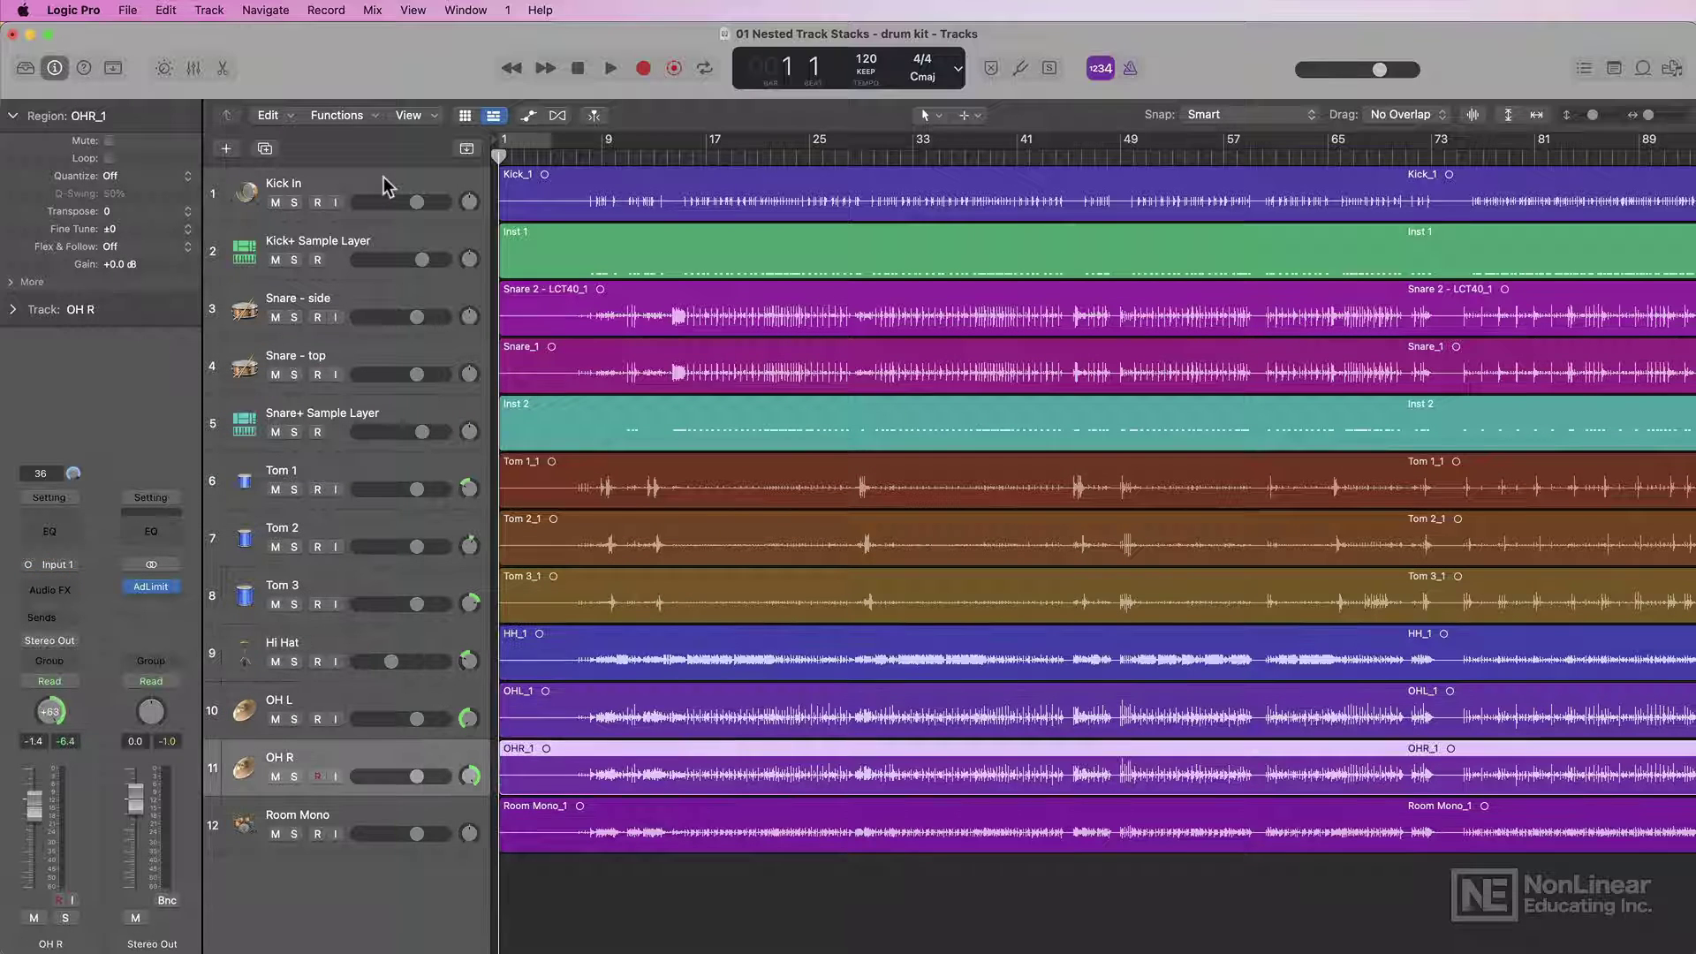
pyautogui.press('Down')
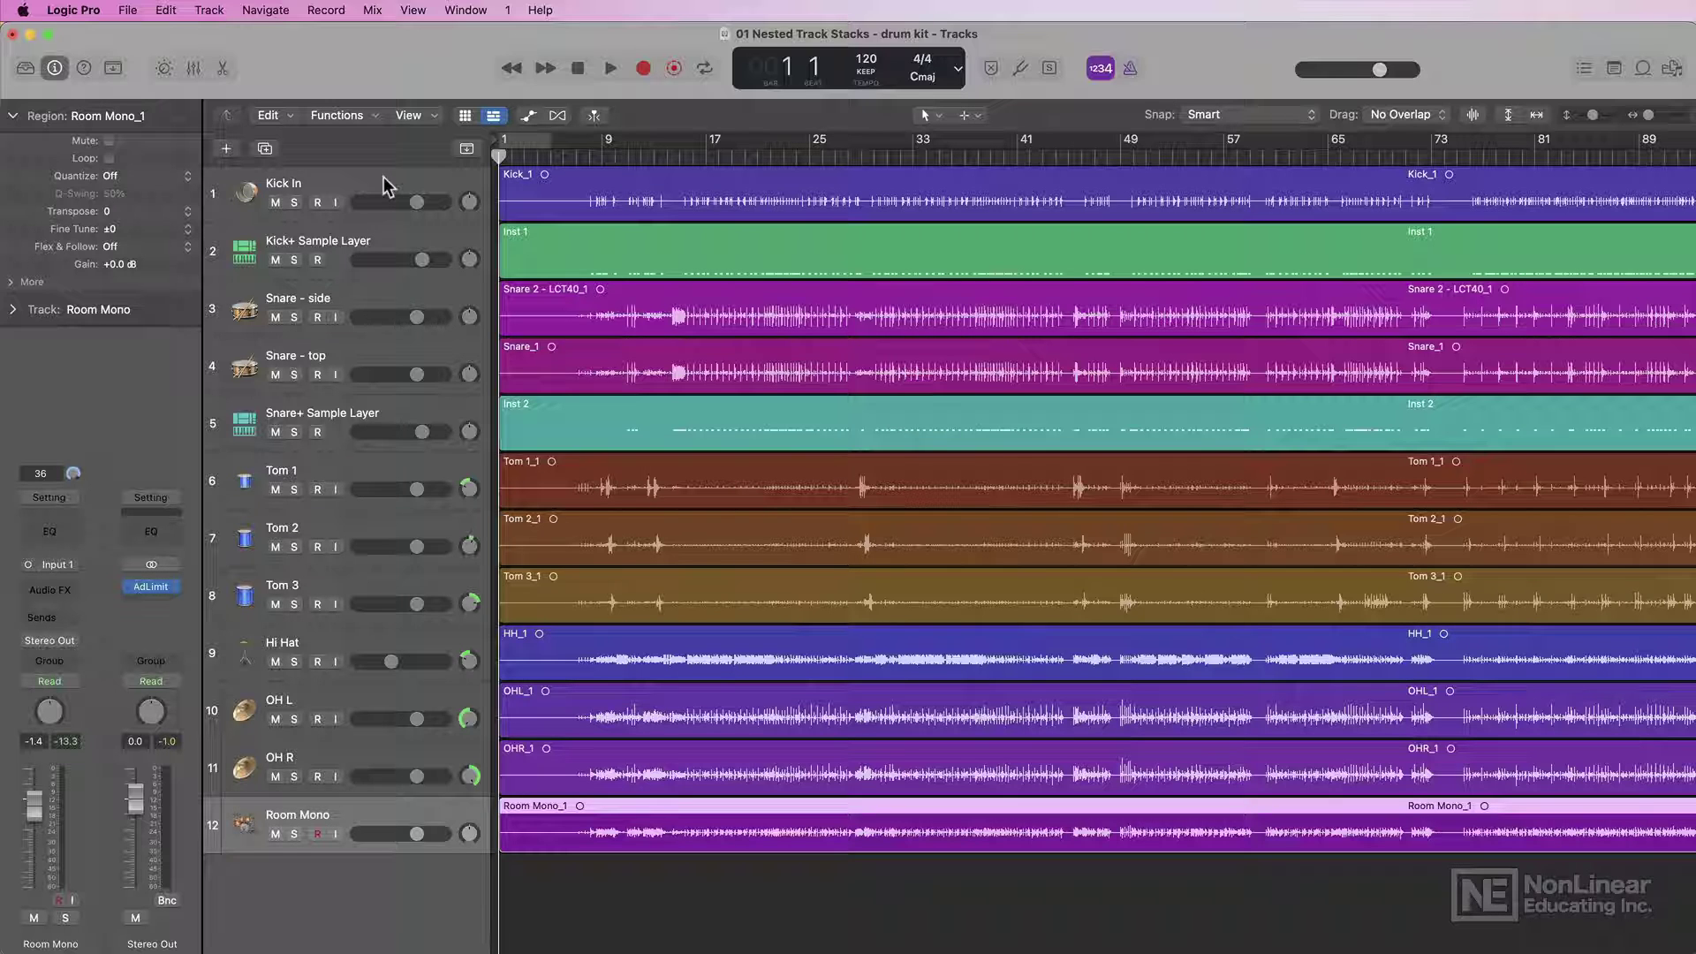
pyautogui.click(382, 185)
pyautogui.keyDown('shift'); pyautogui.click(418, 234); pyautogui.keyUp('shift')
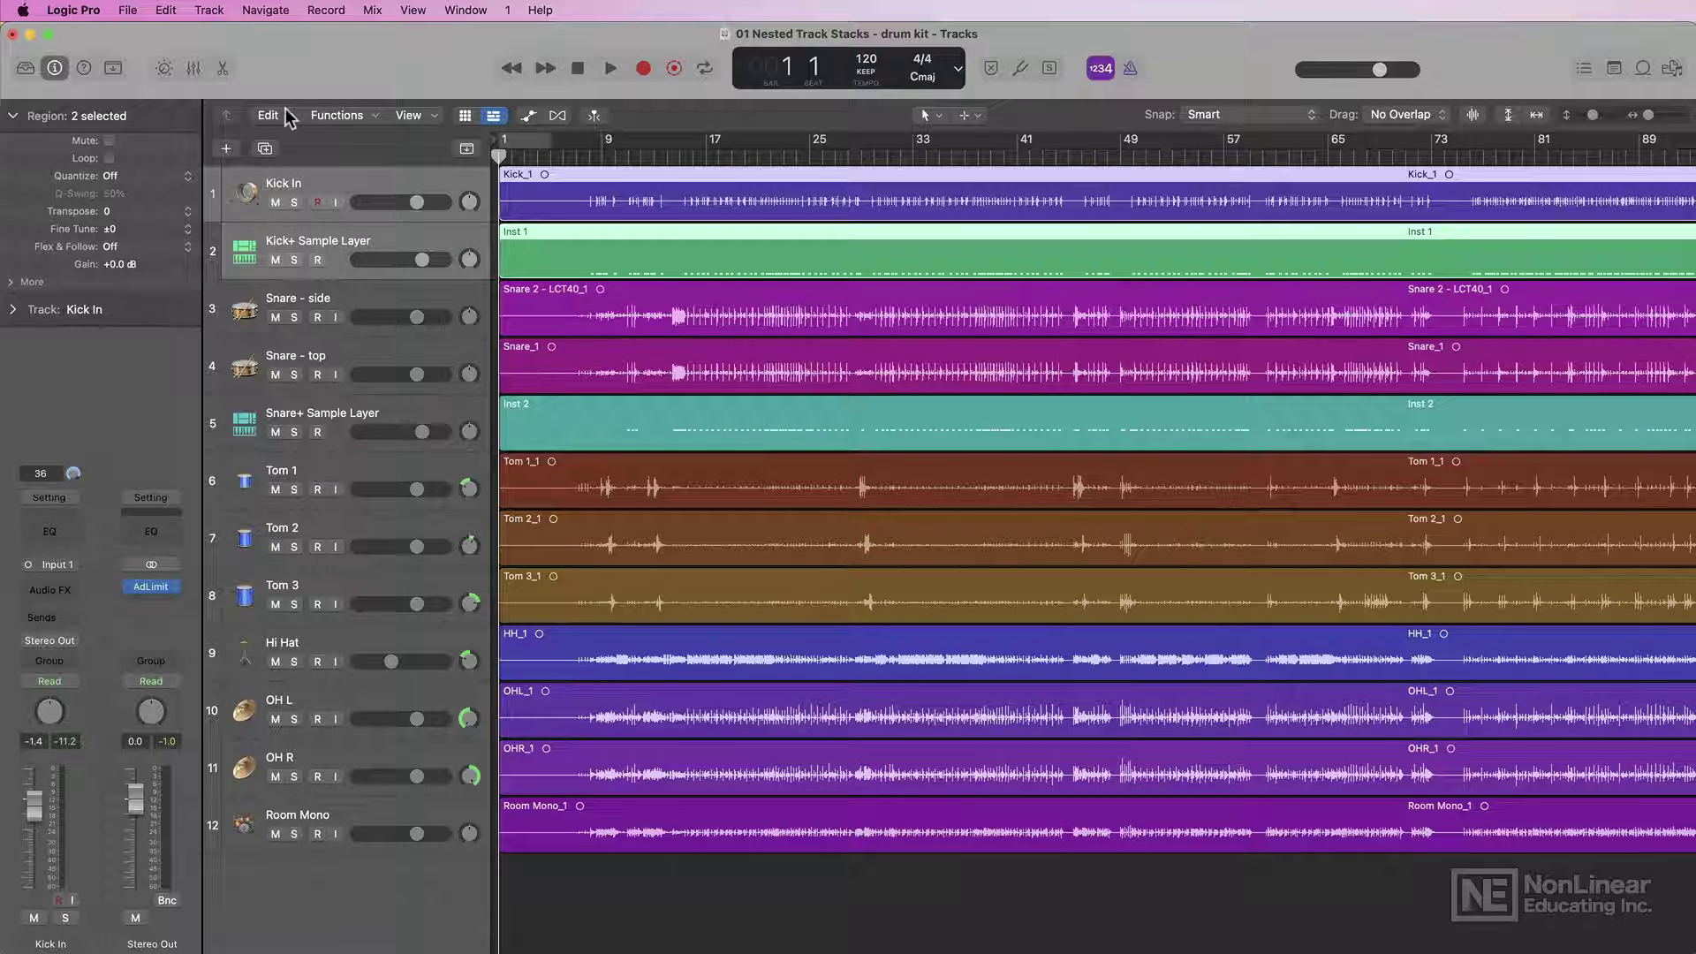
# Stack the two kick tracks into a collapsed summing stack named Kicks
pyautogui.click(210, 11)
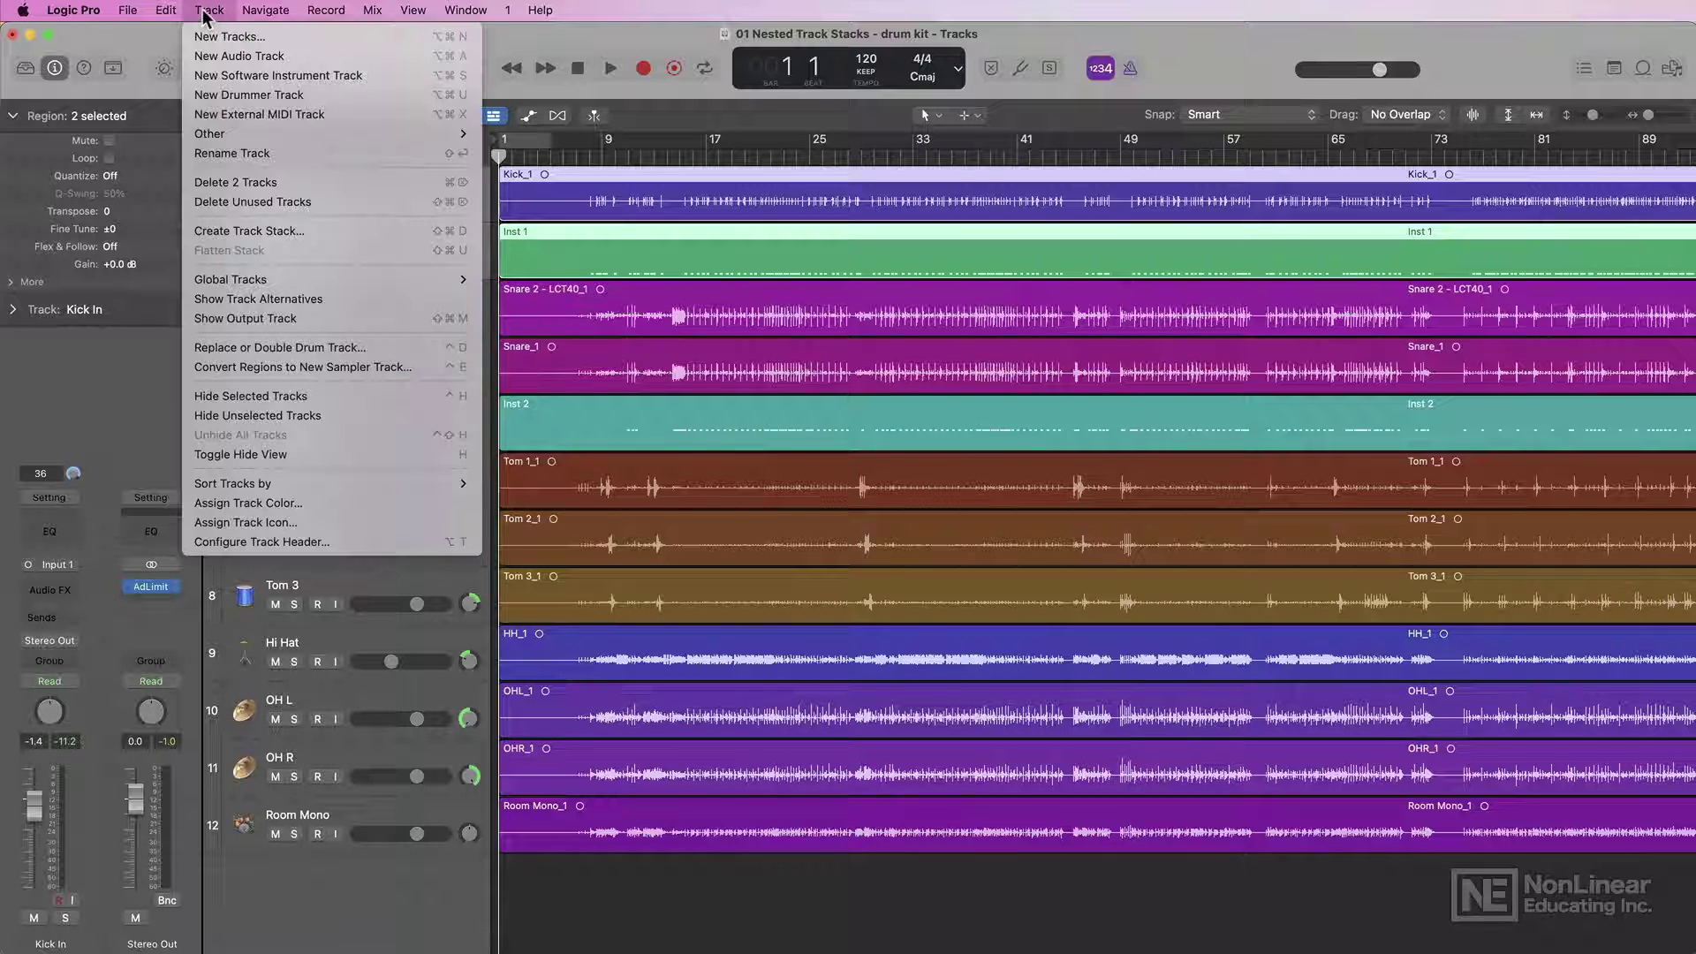
pyautogui.click(325, 231)
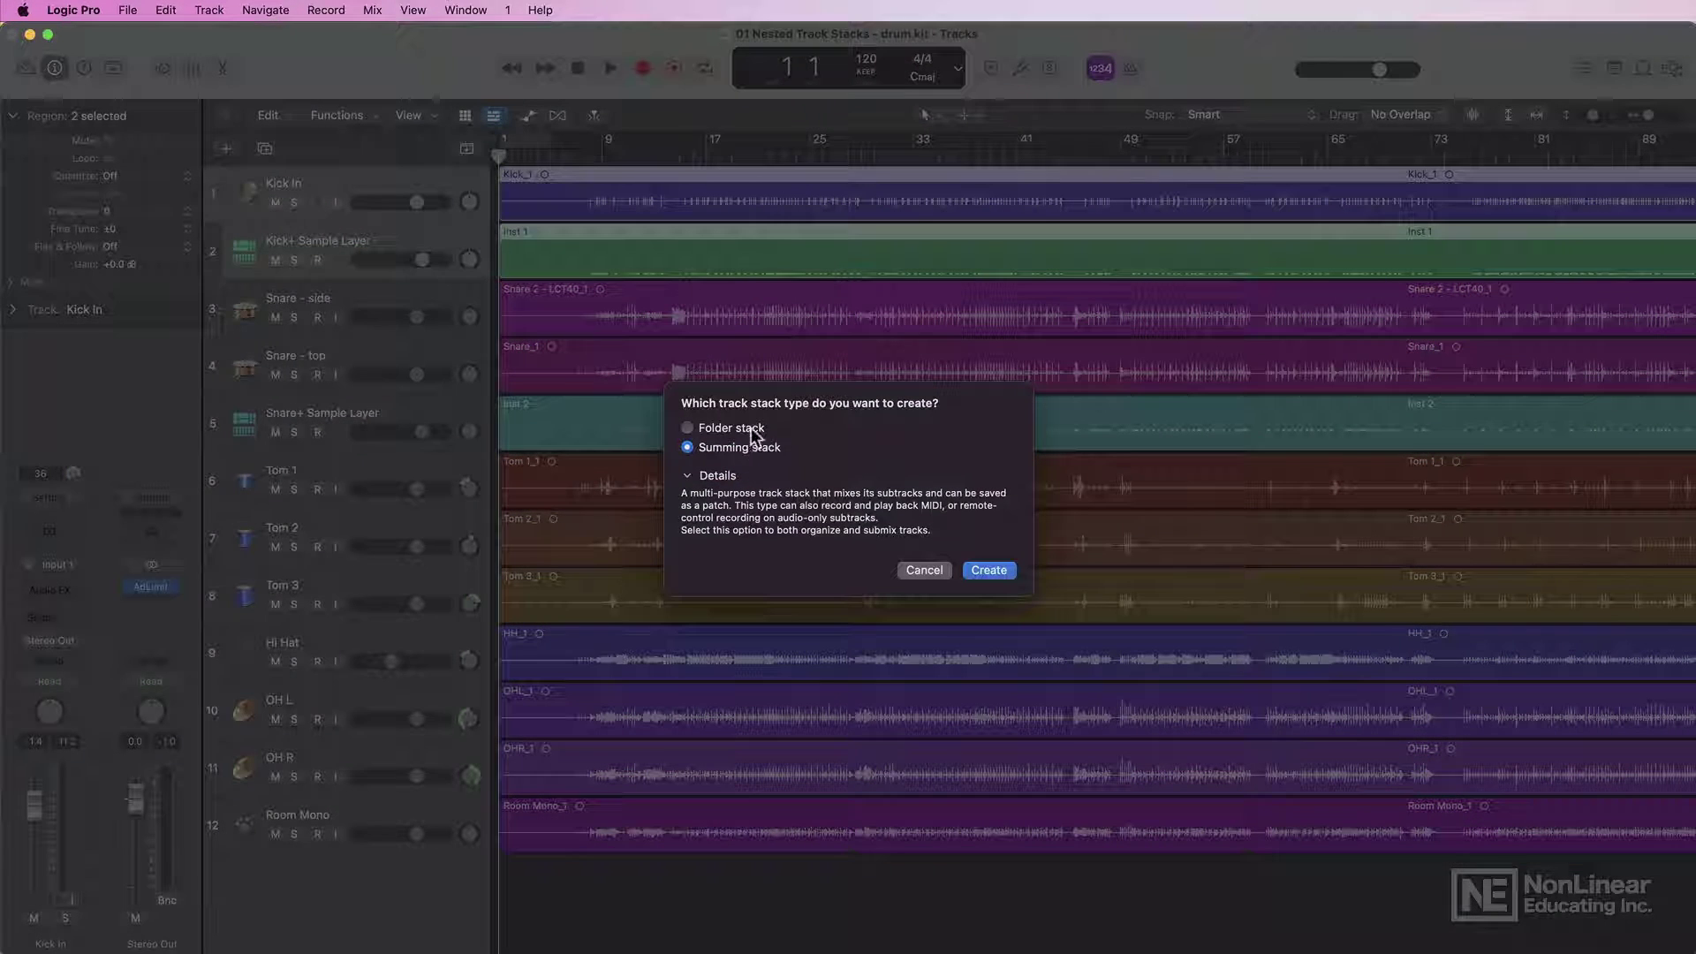
pyautogui.click(988, 570)
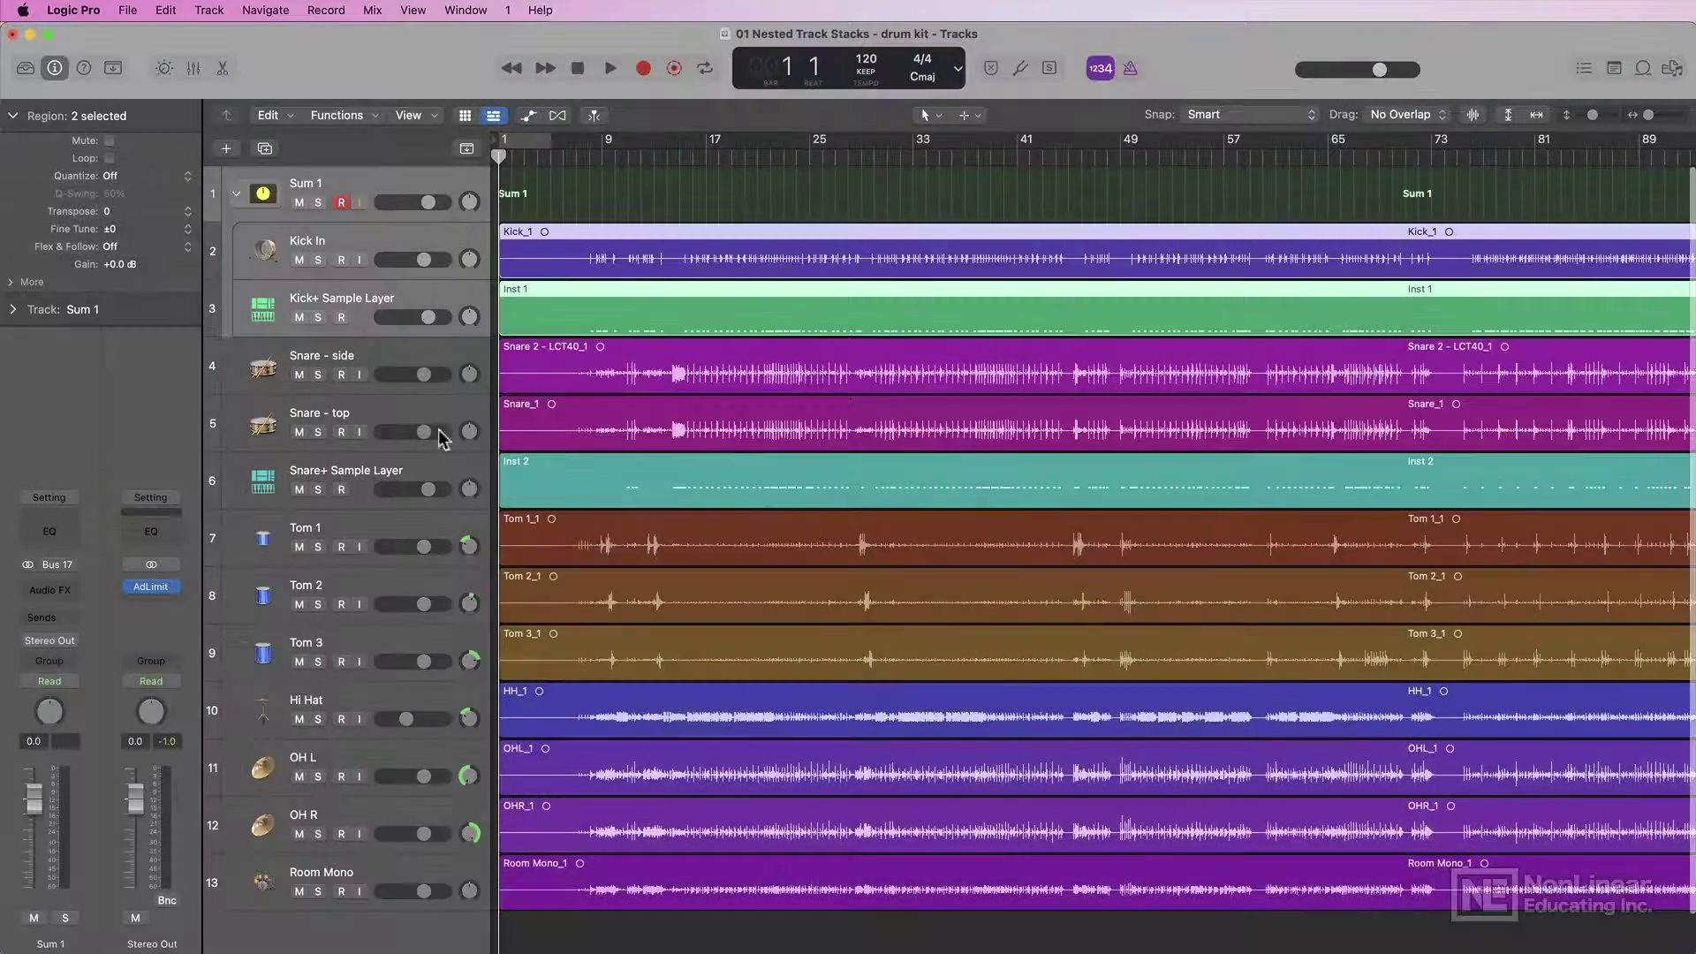
pyautogui.click(236, 193)
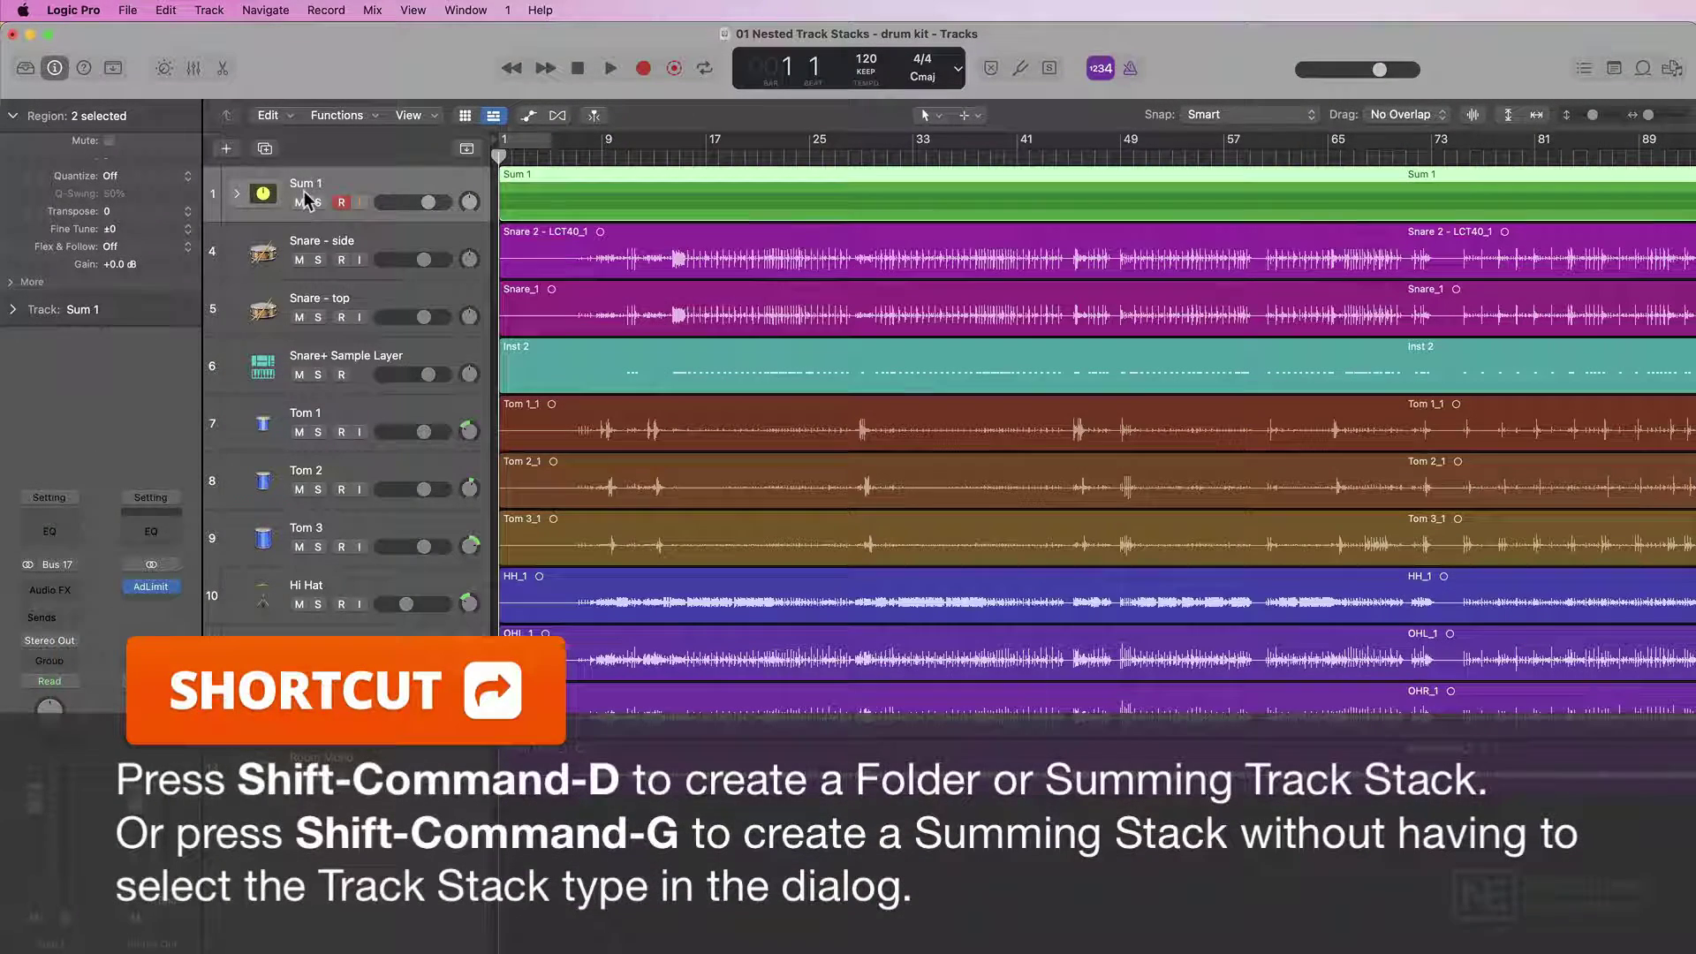
pyautogui.doubleClick(305, 184)
pyautogui.write('Kicks')
pyautogui.press('Return')
pyautogui.click(238, 194)
pyautogui.click(239, 194)
pyautogui.click(238, 195)
pyautogui.click(239, 194)
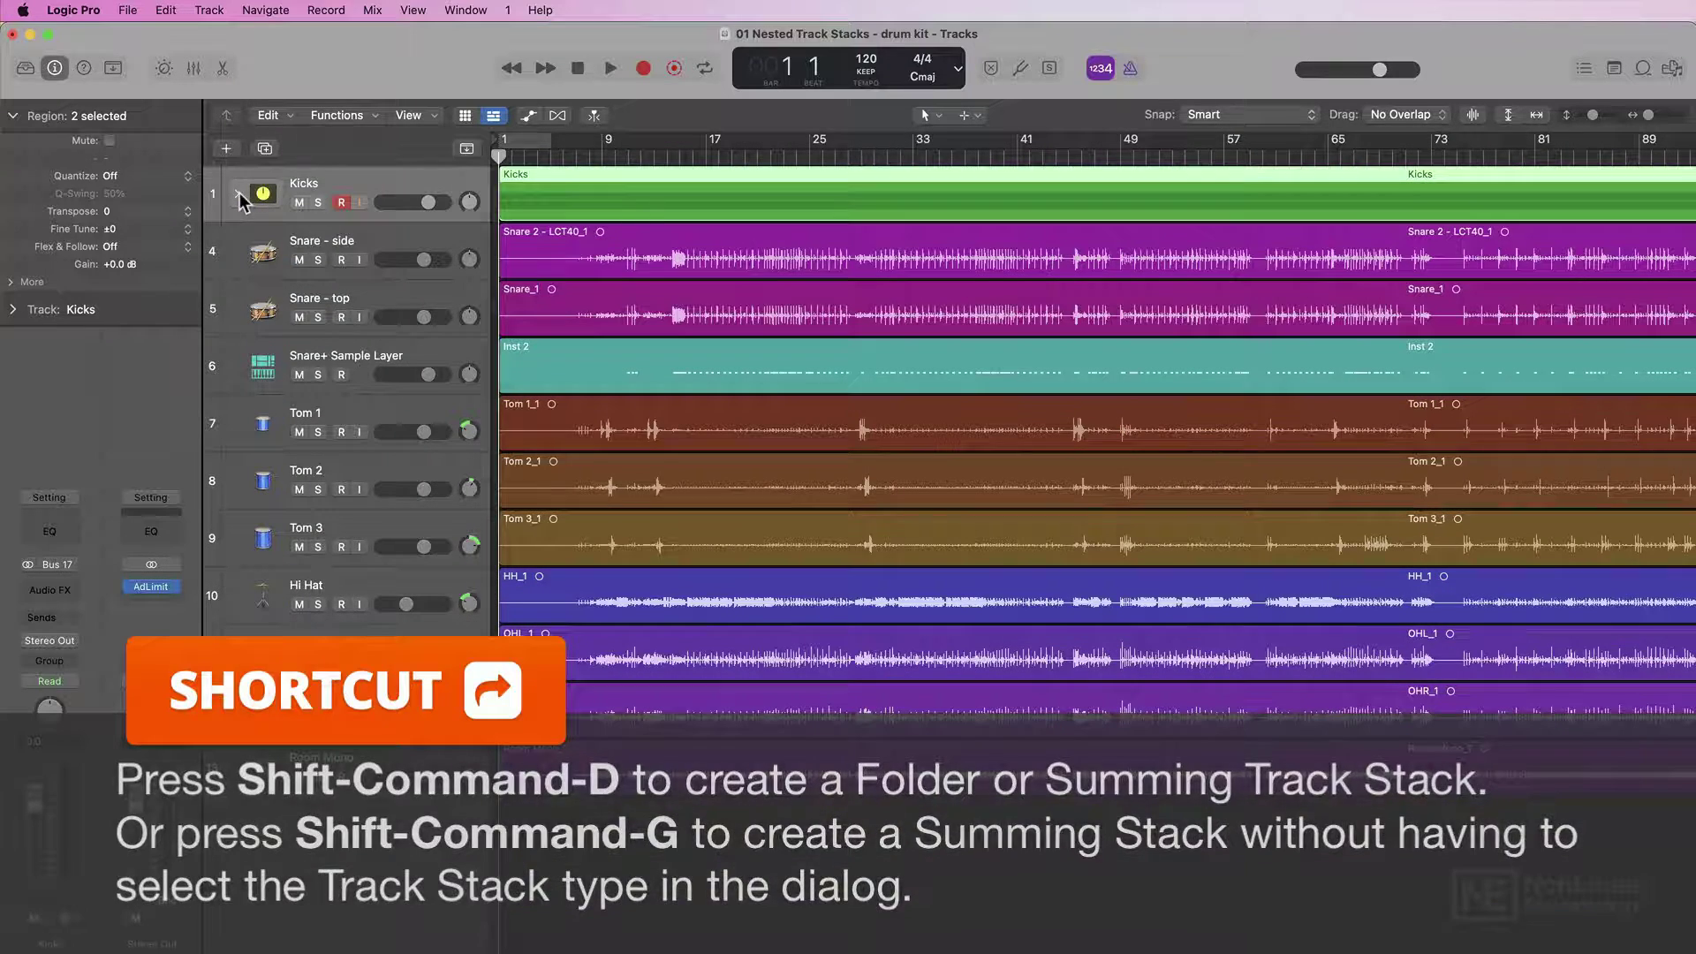
# Stack Snare - side through Snare+ Sample Layer into a collapsed summing stack named Snares
pyautogui.click(374, 265)
pyautogui.keyDown('shift'); pyautogui.click(389, 356); pyautogui.keyUp('shift')
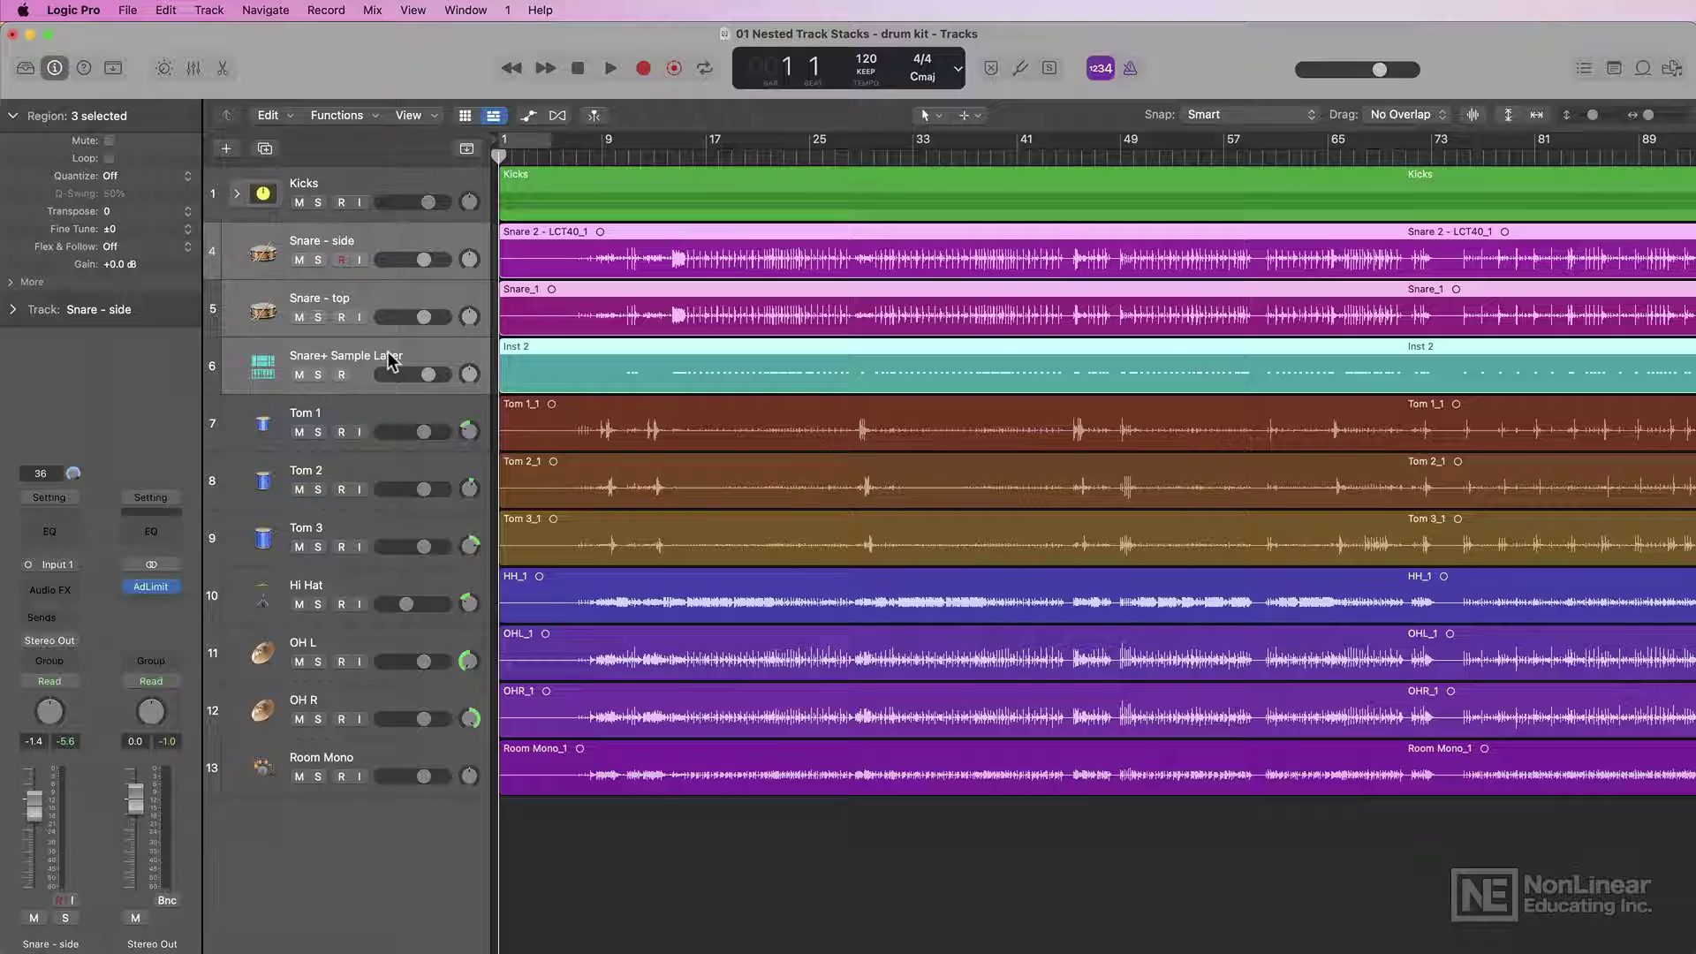
pyautogui.press('super+shift+d')
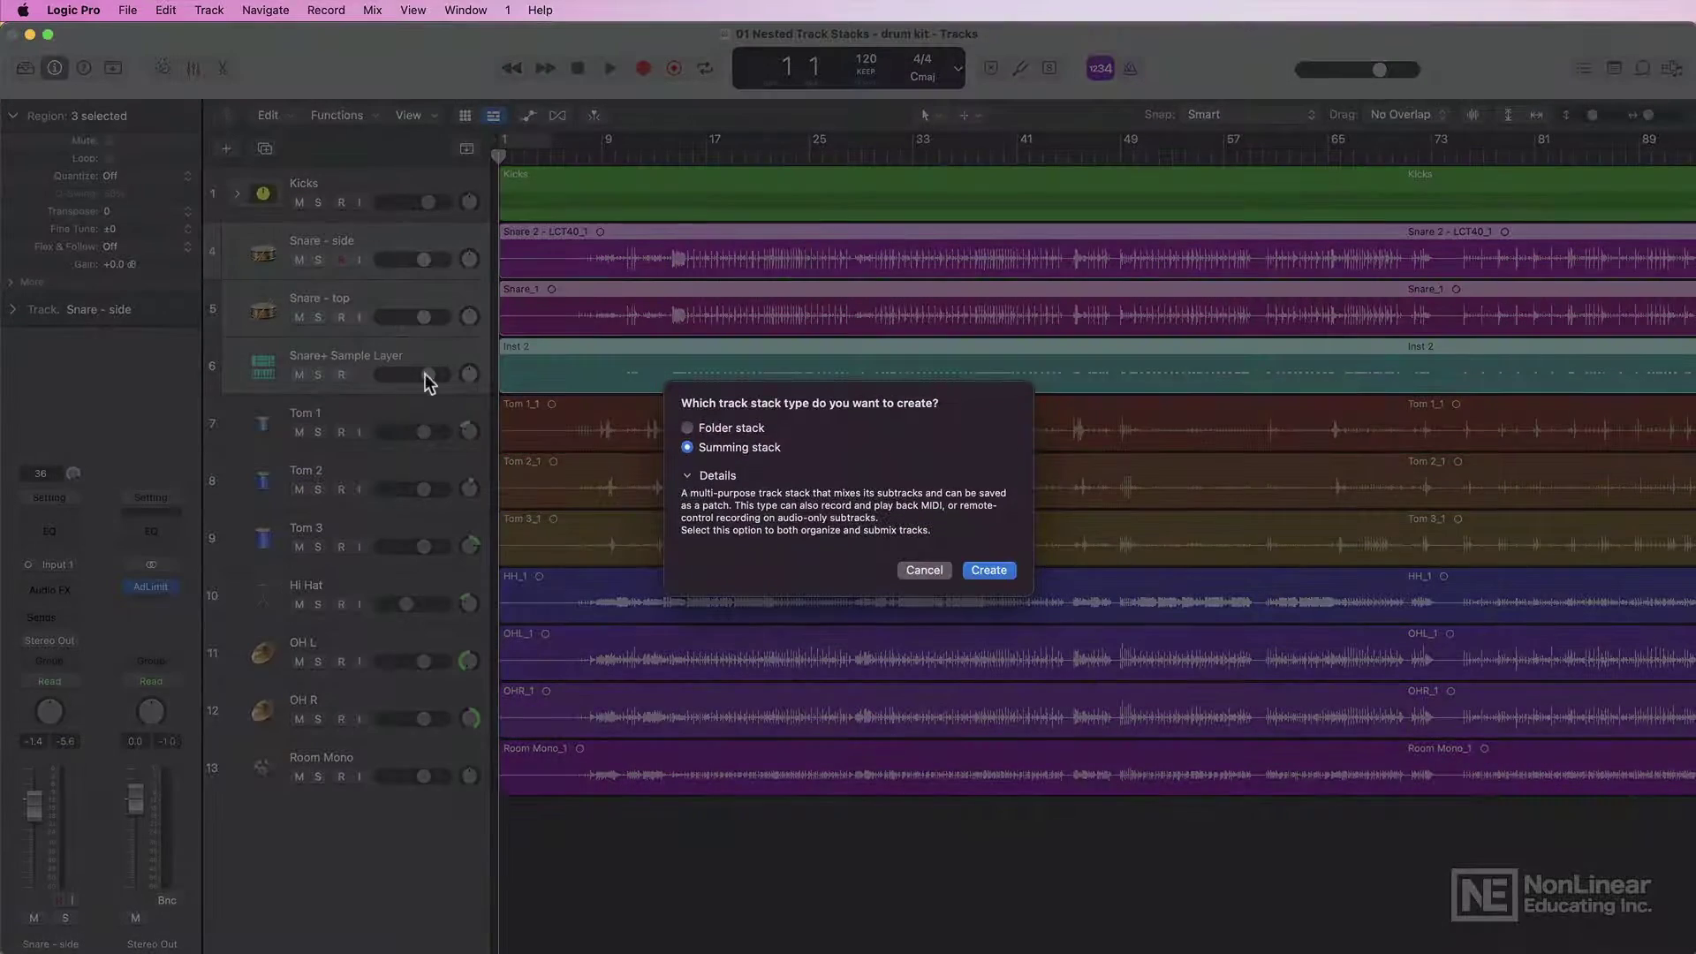
pyautogui.click(988, 570)
pyautogui.write('Snares')
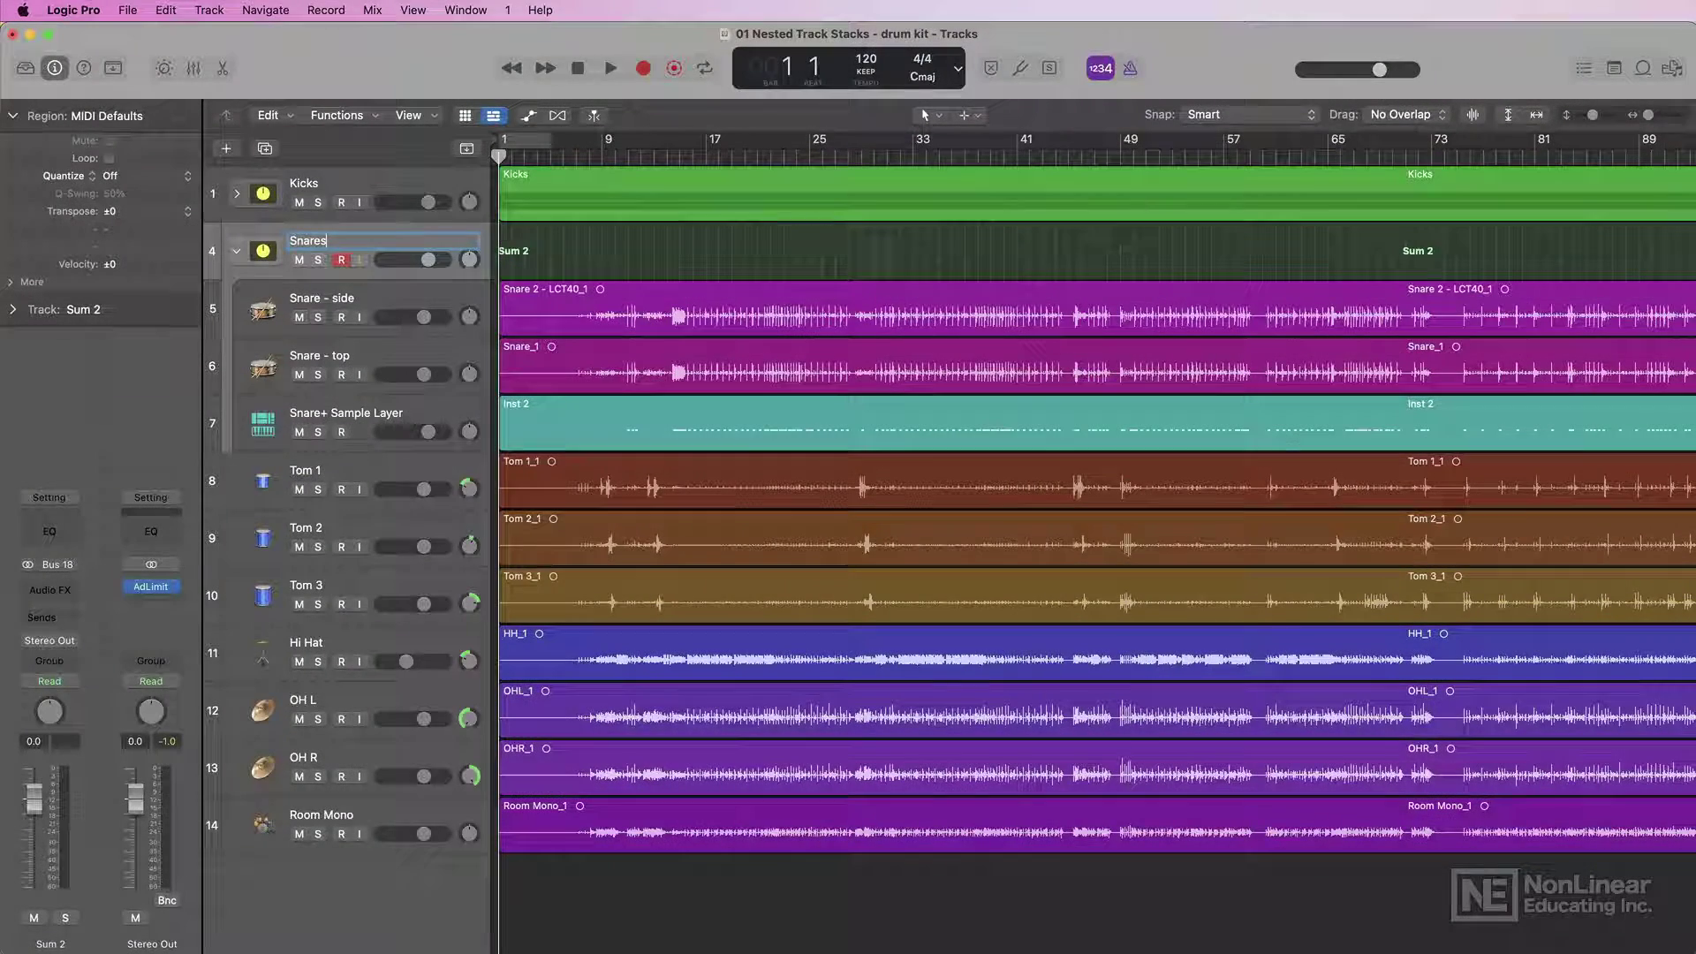
pyautogui.press('Return')
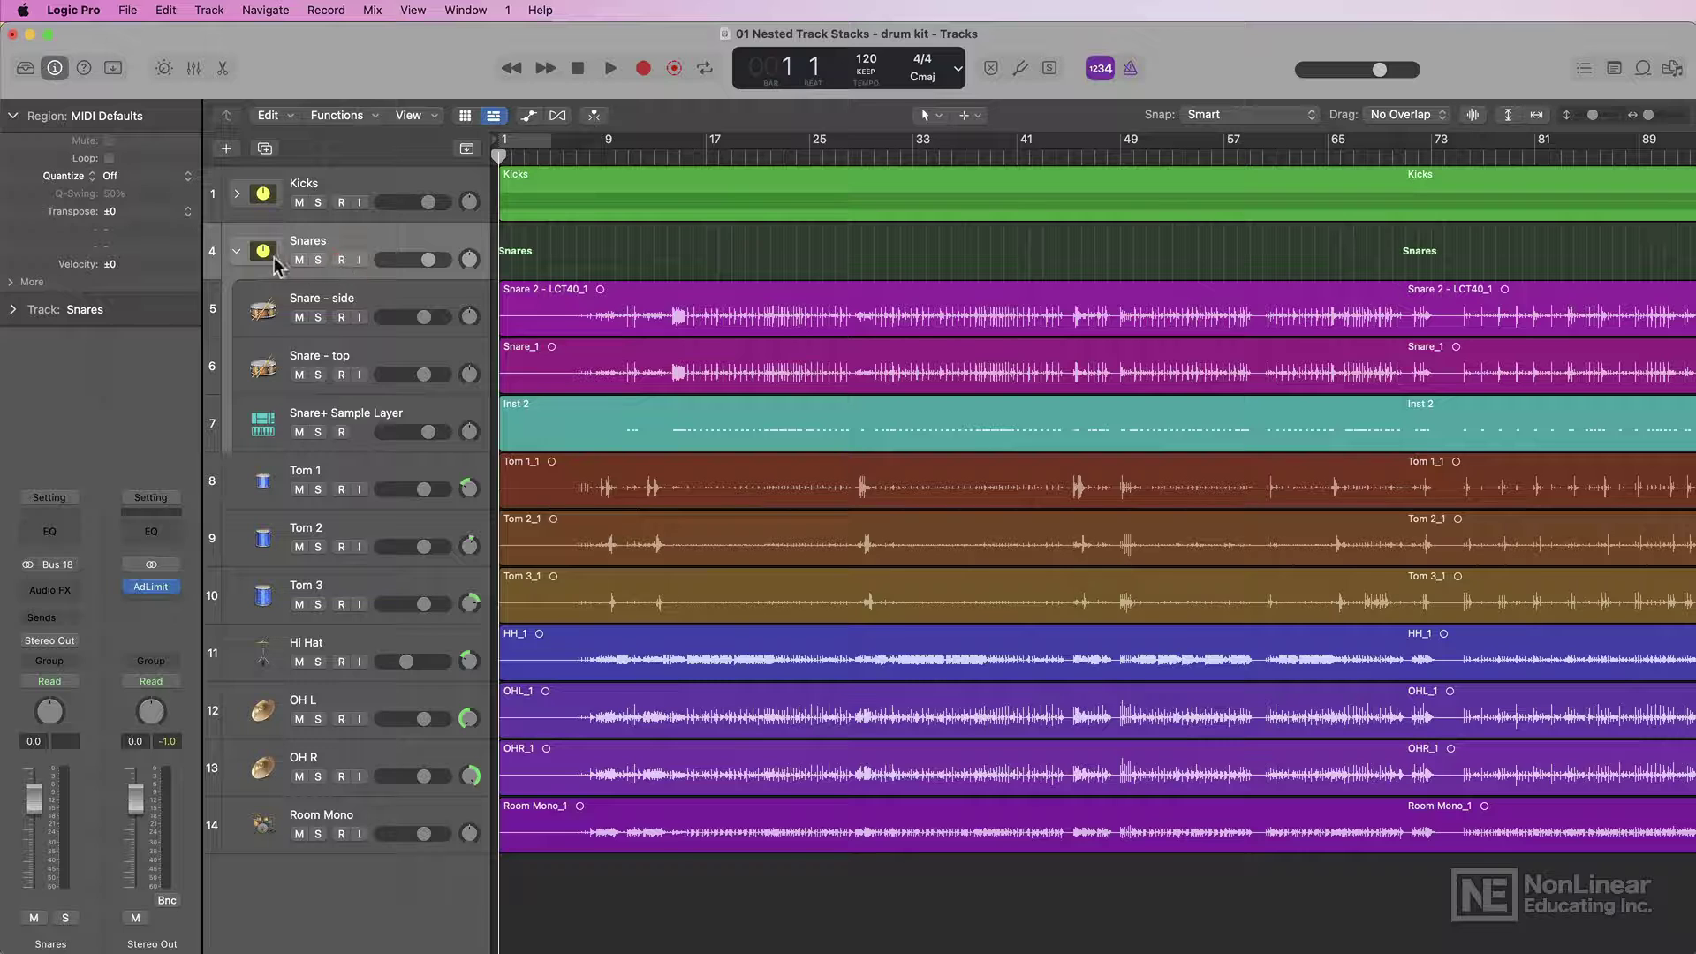
pyautogui.click(240, 251)
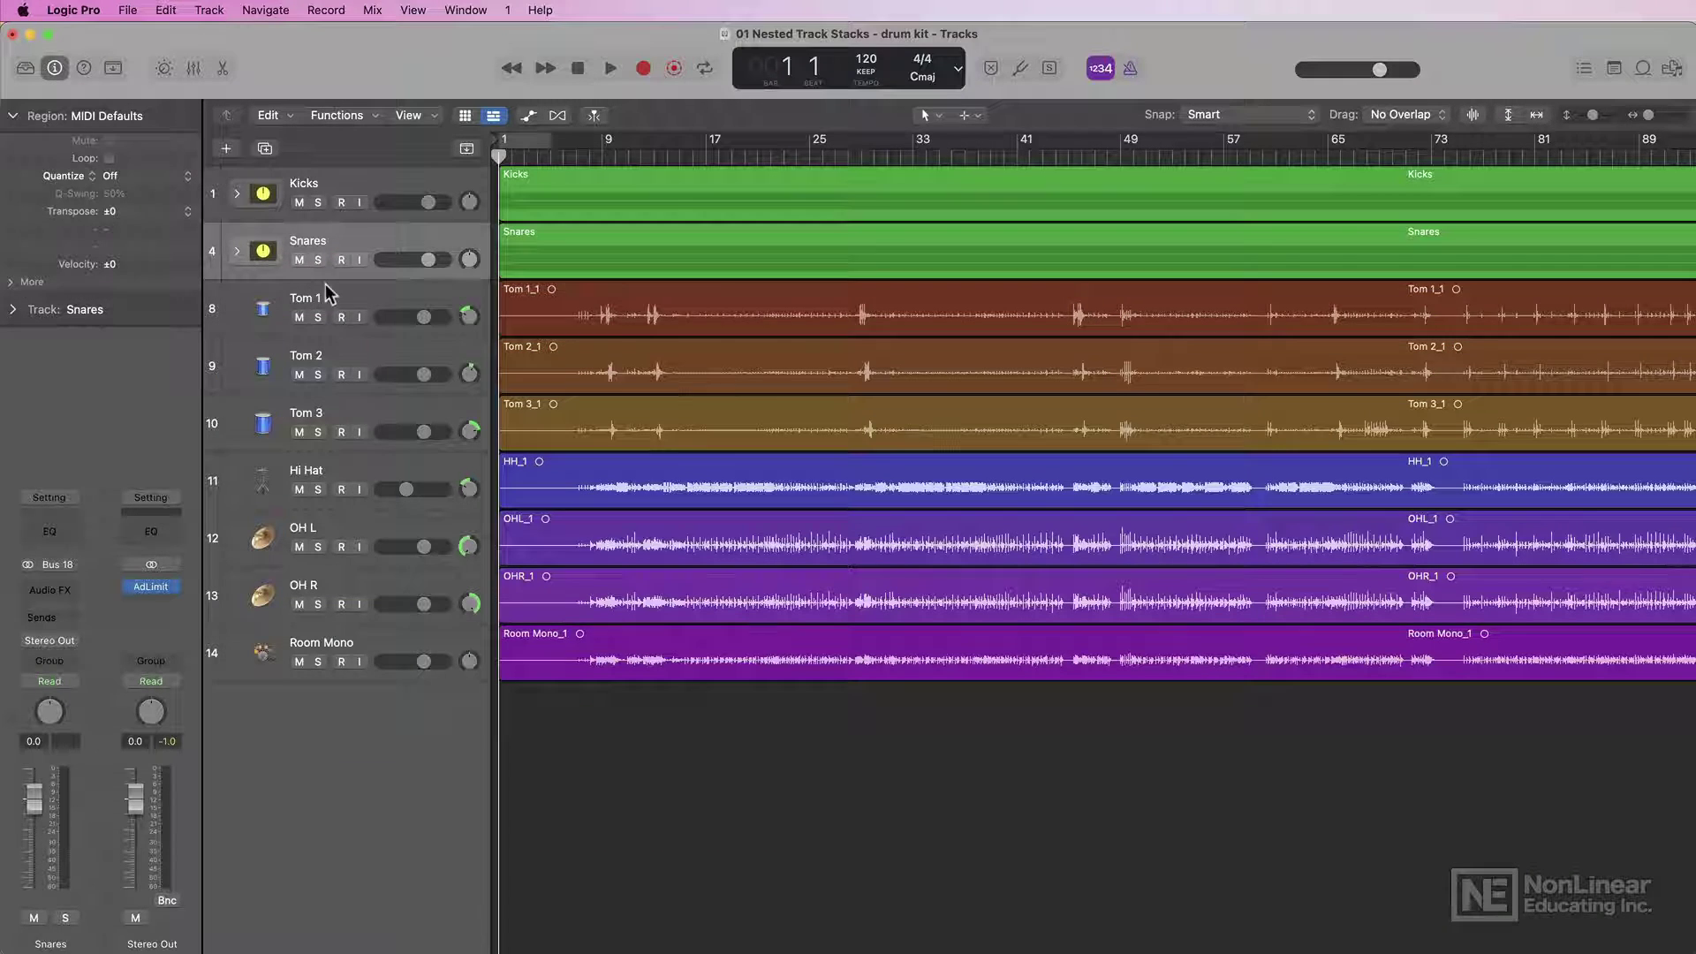
pyautogui.click(358, 328)
# Stack Tom 1 to Tom 3 into a collapsed summing stack named Toms
pyautogui.keyDown('shift'); pyautogui.click(372, 410); pyautogui.keyUp('shift')
pyautogui.press('super+shift+d')
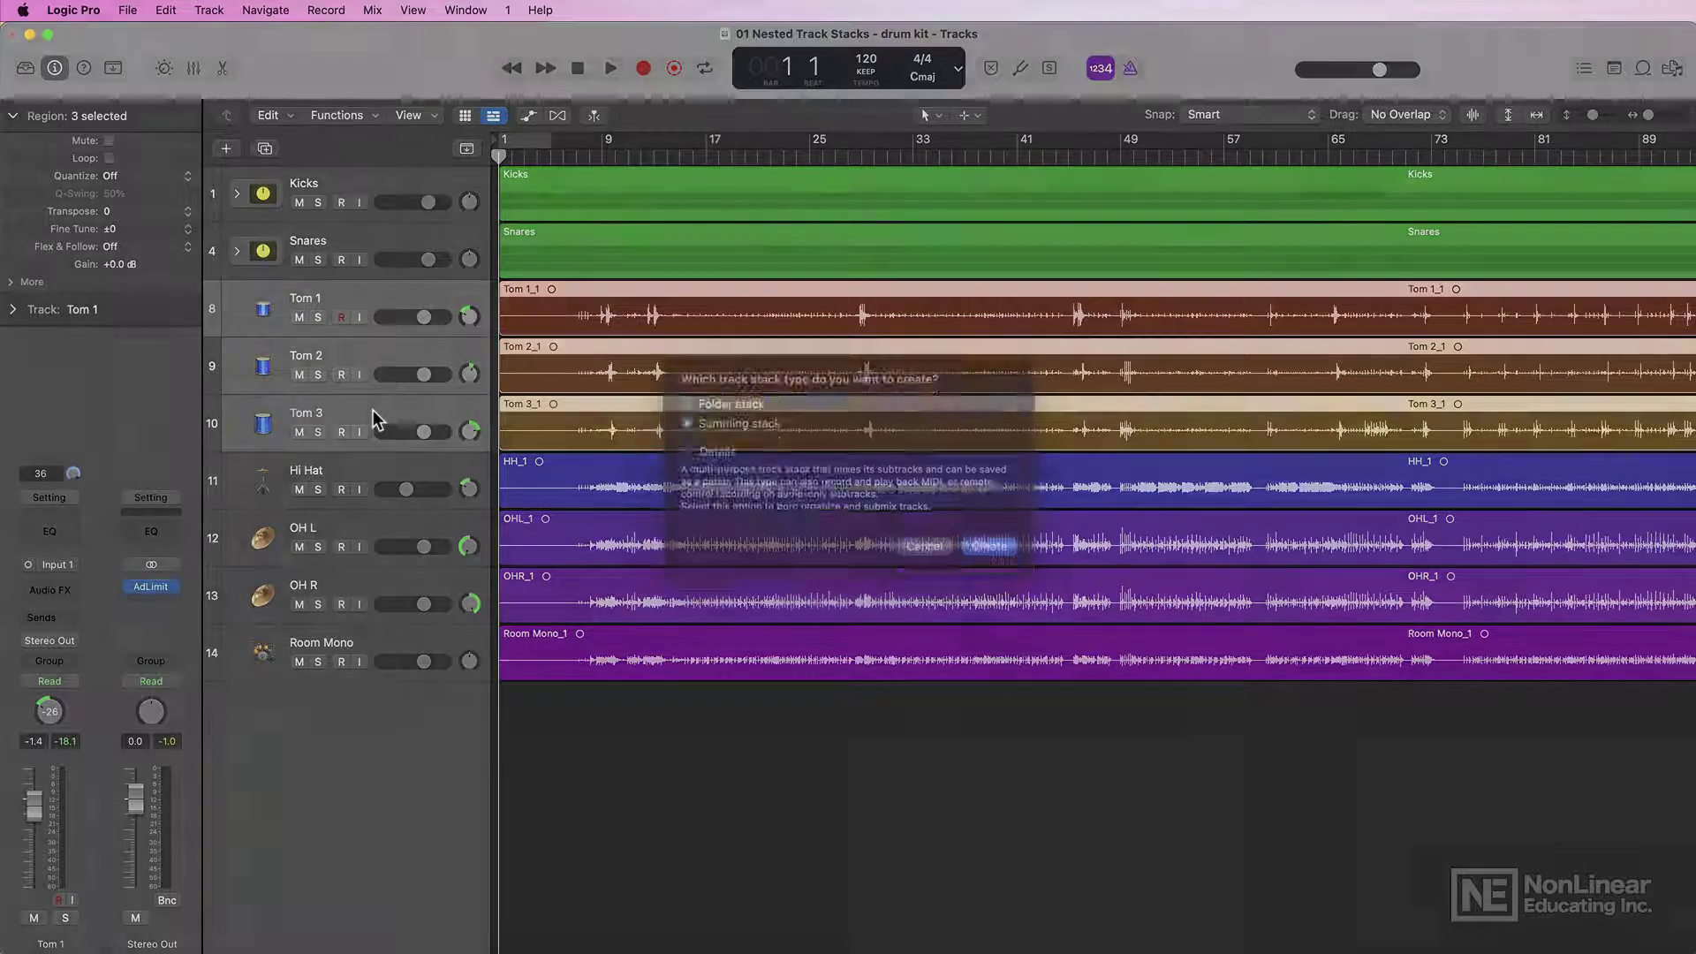
pyautogui.press('Return')
pyautogui.click(236, 309)
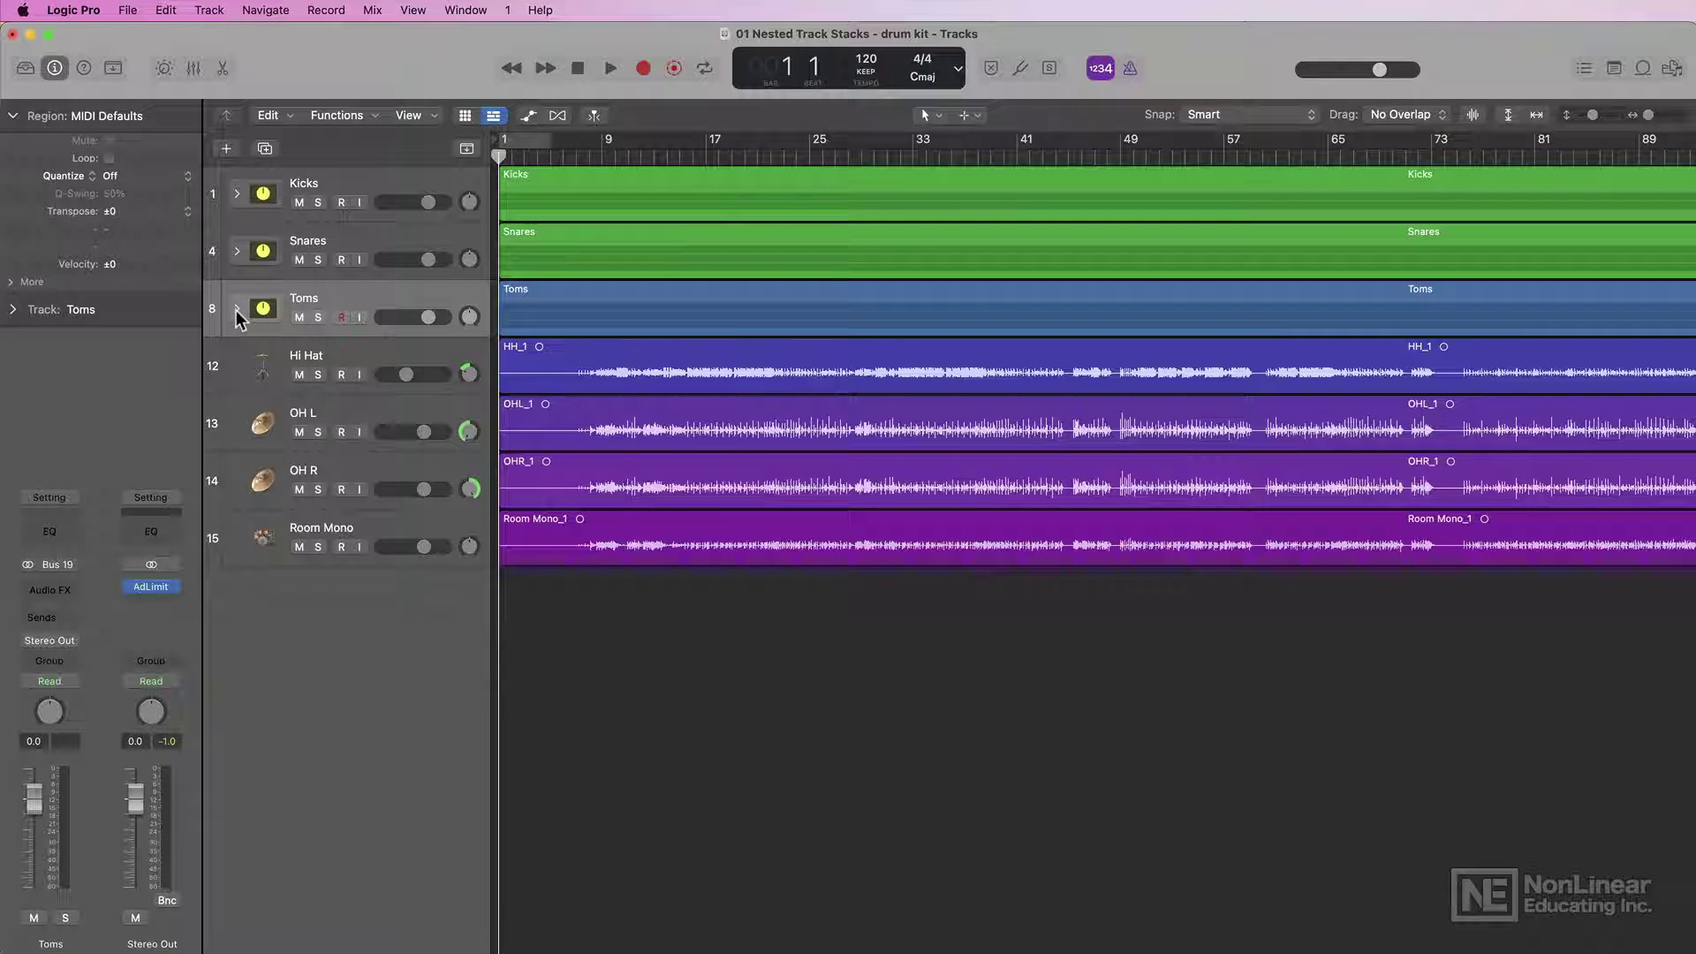
# Stack Hi Hat through Room Mono into a summing stack named OH + Cymbals
pyautogui.click(290, 363)
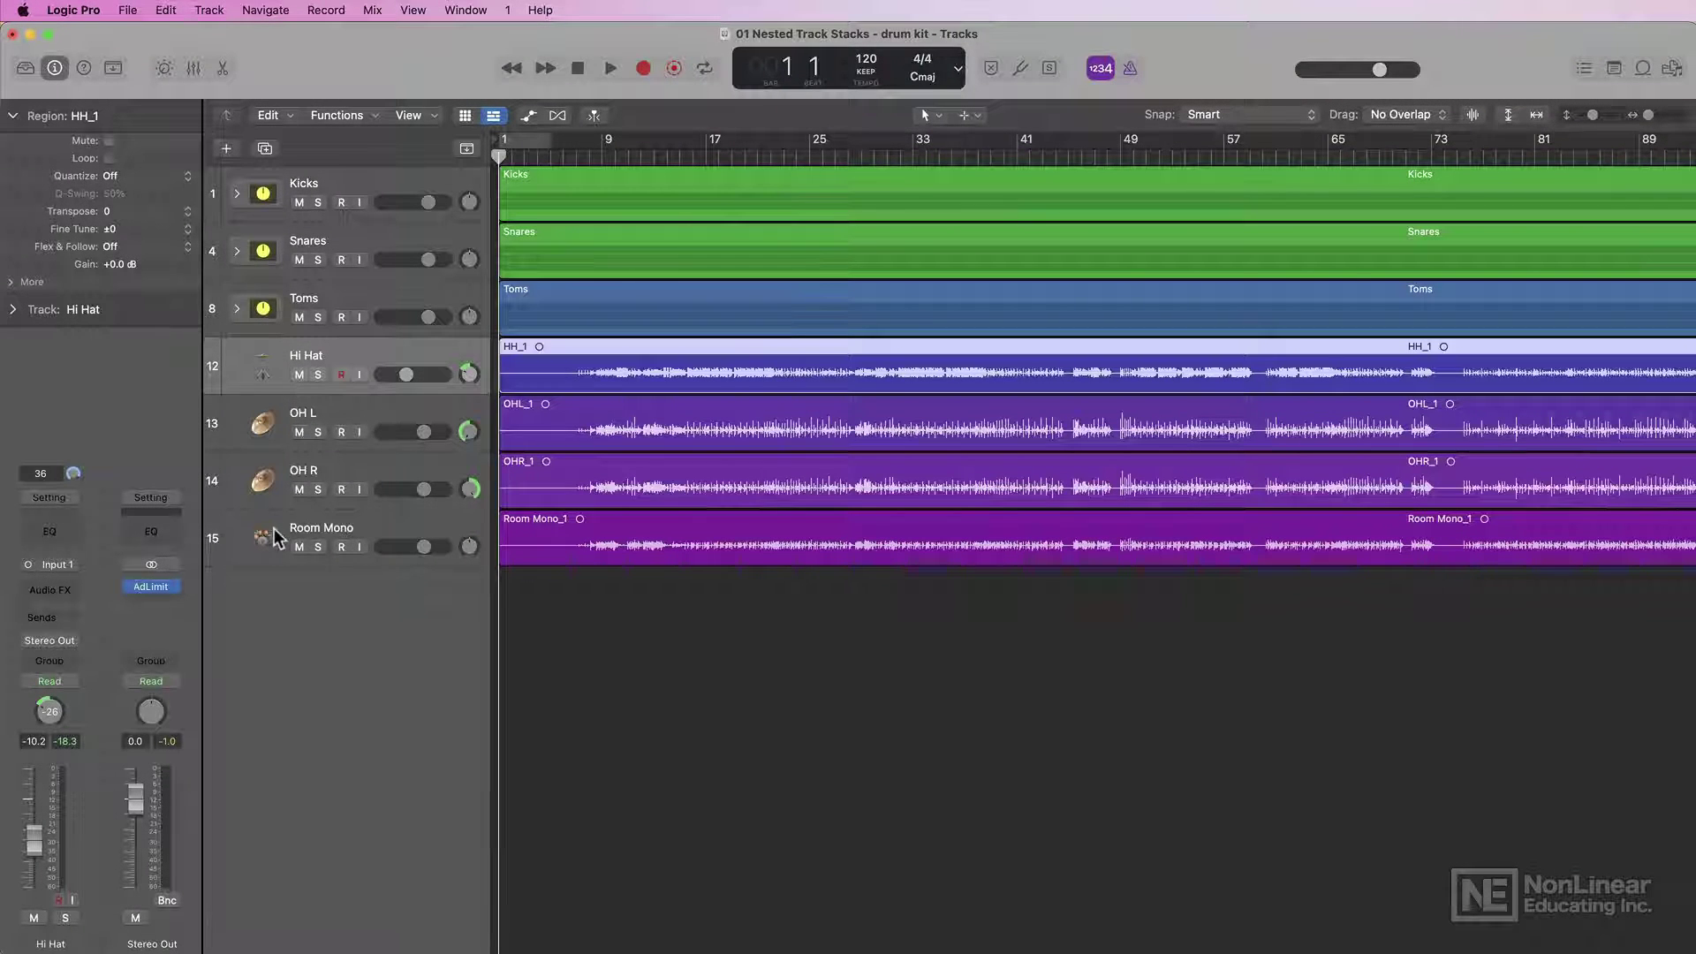
pyautogui.keyDown('shift'); pyautogui.click(284, 537); pyautogui.keyUp('shift')
pyautogui.click(209, 10)
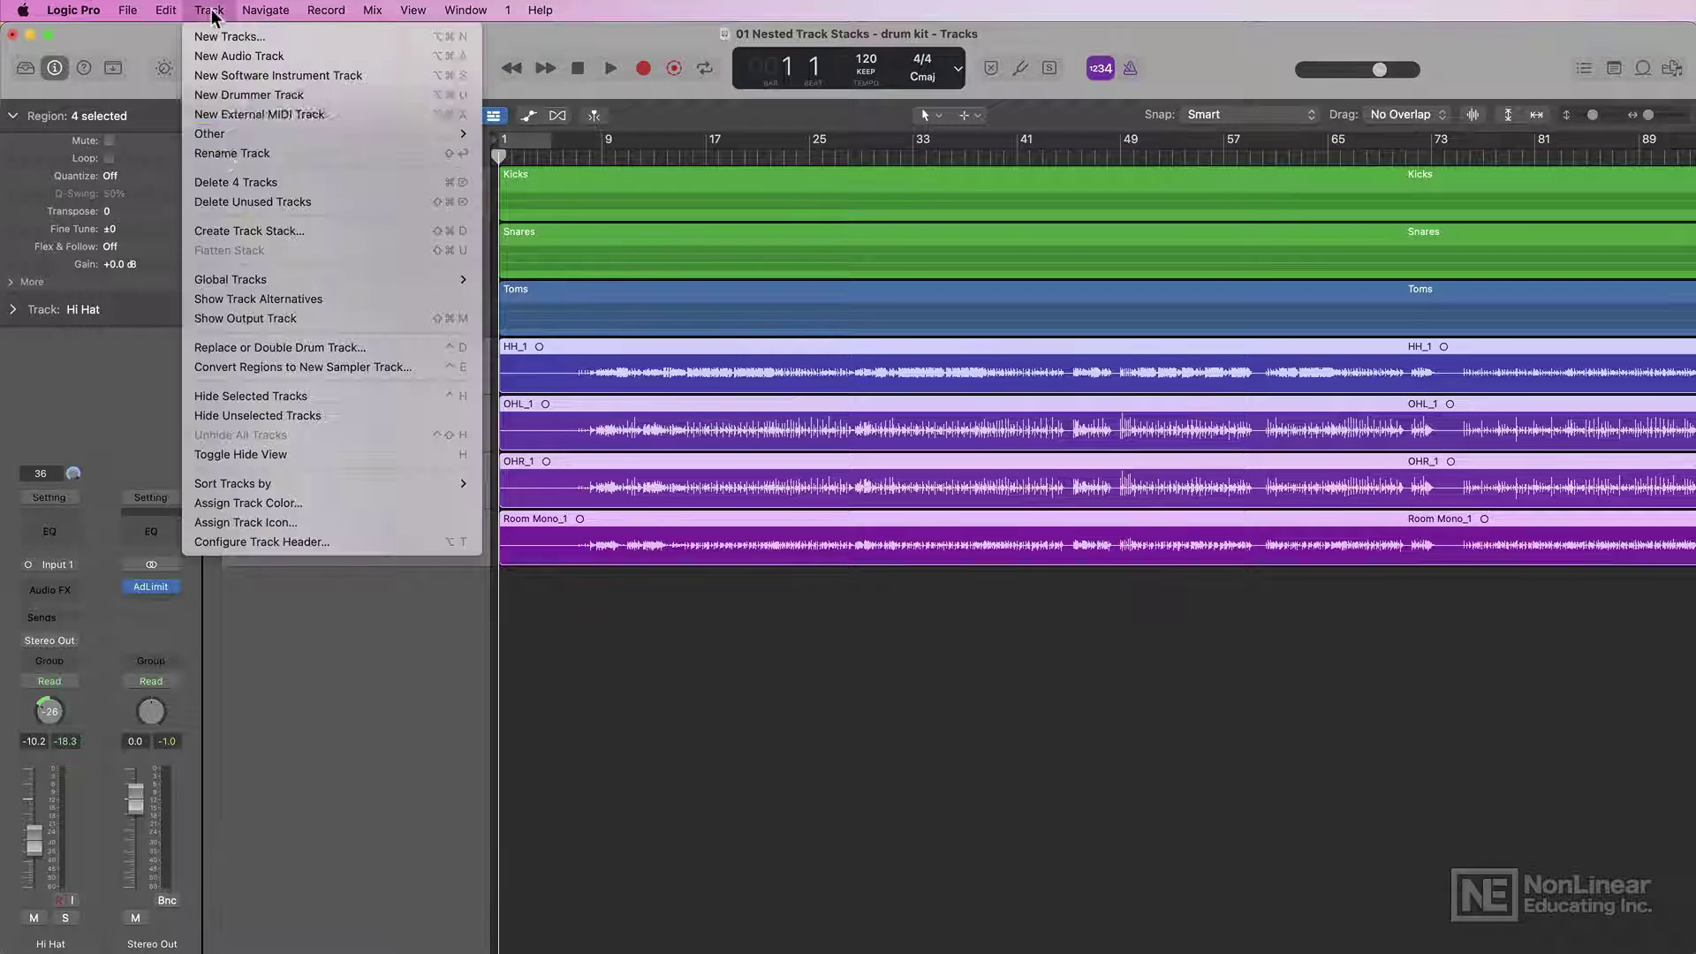
pyautogui.click(293, 232)
pyautogui.press('Return')
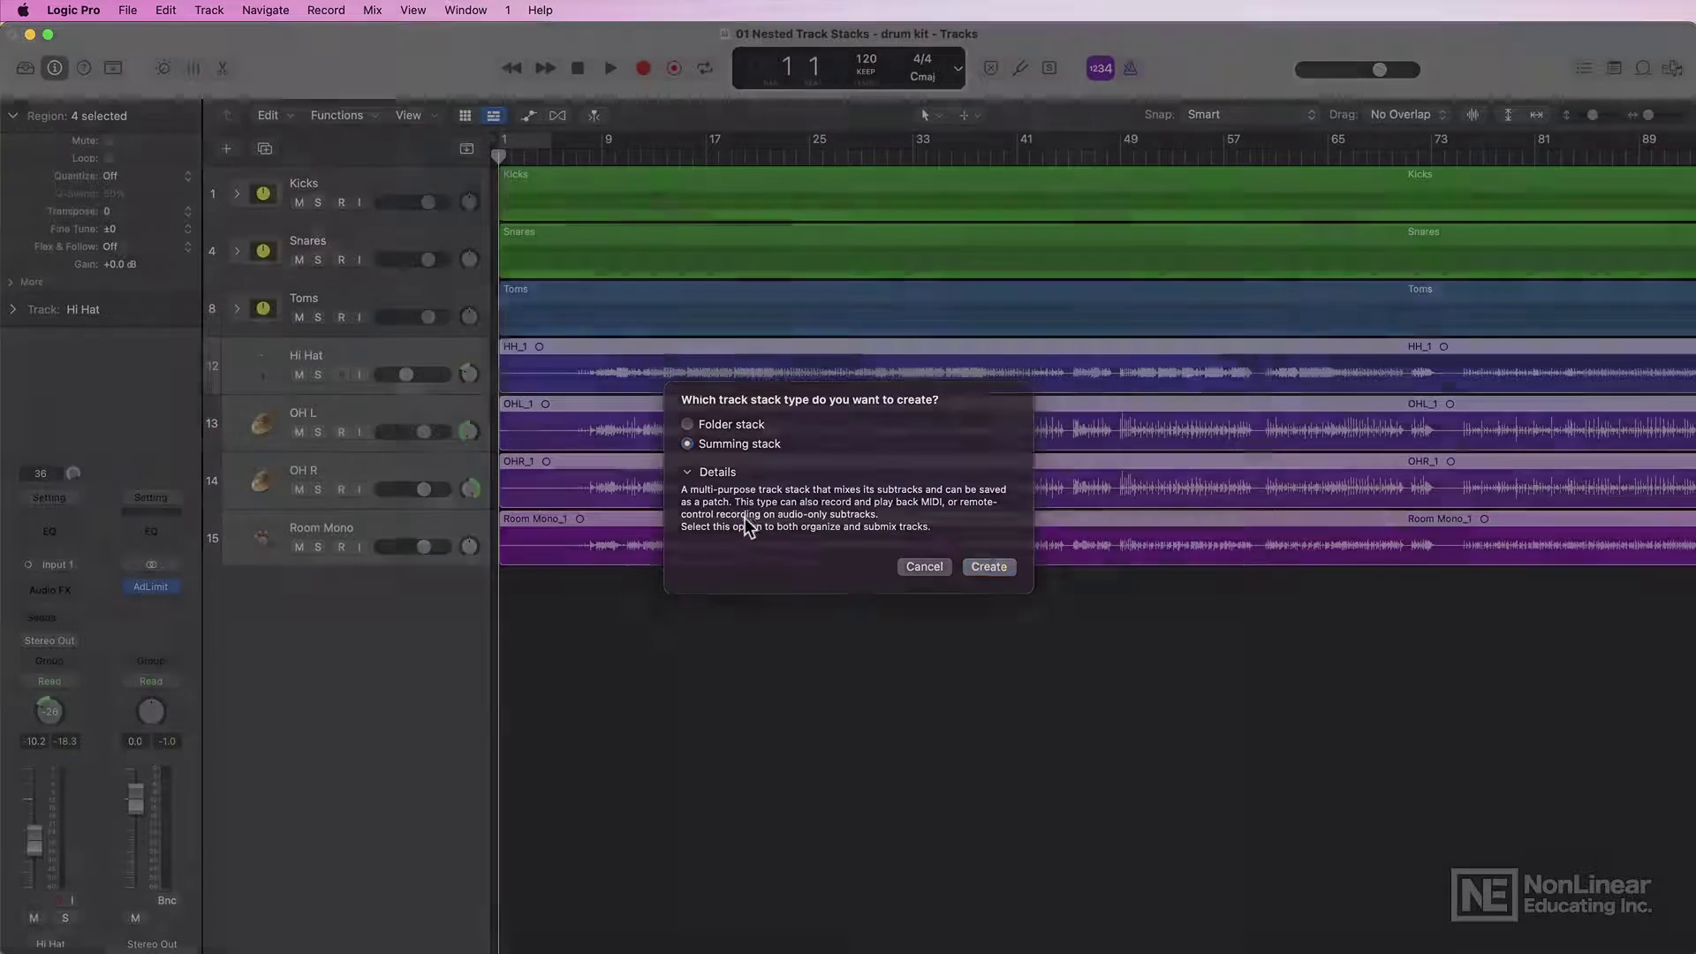
pyautogui.doubleClick(312, 355)
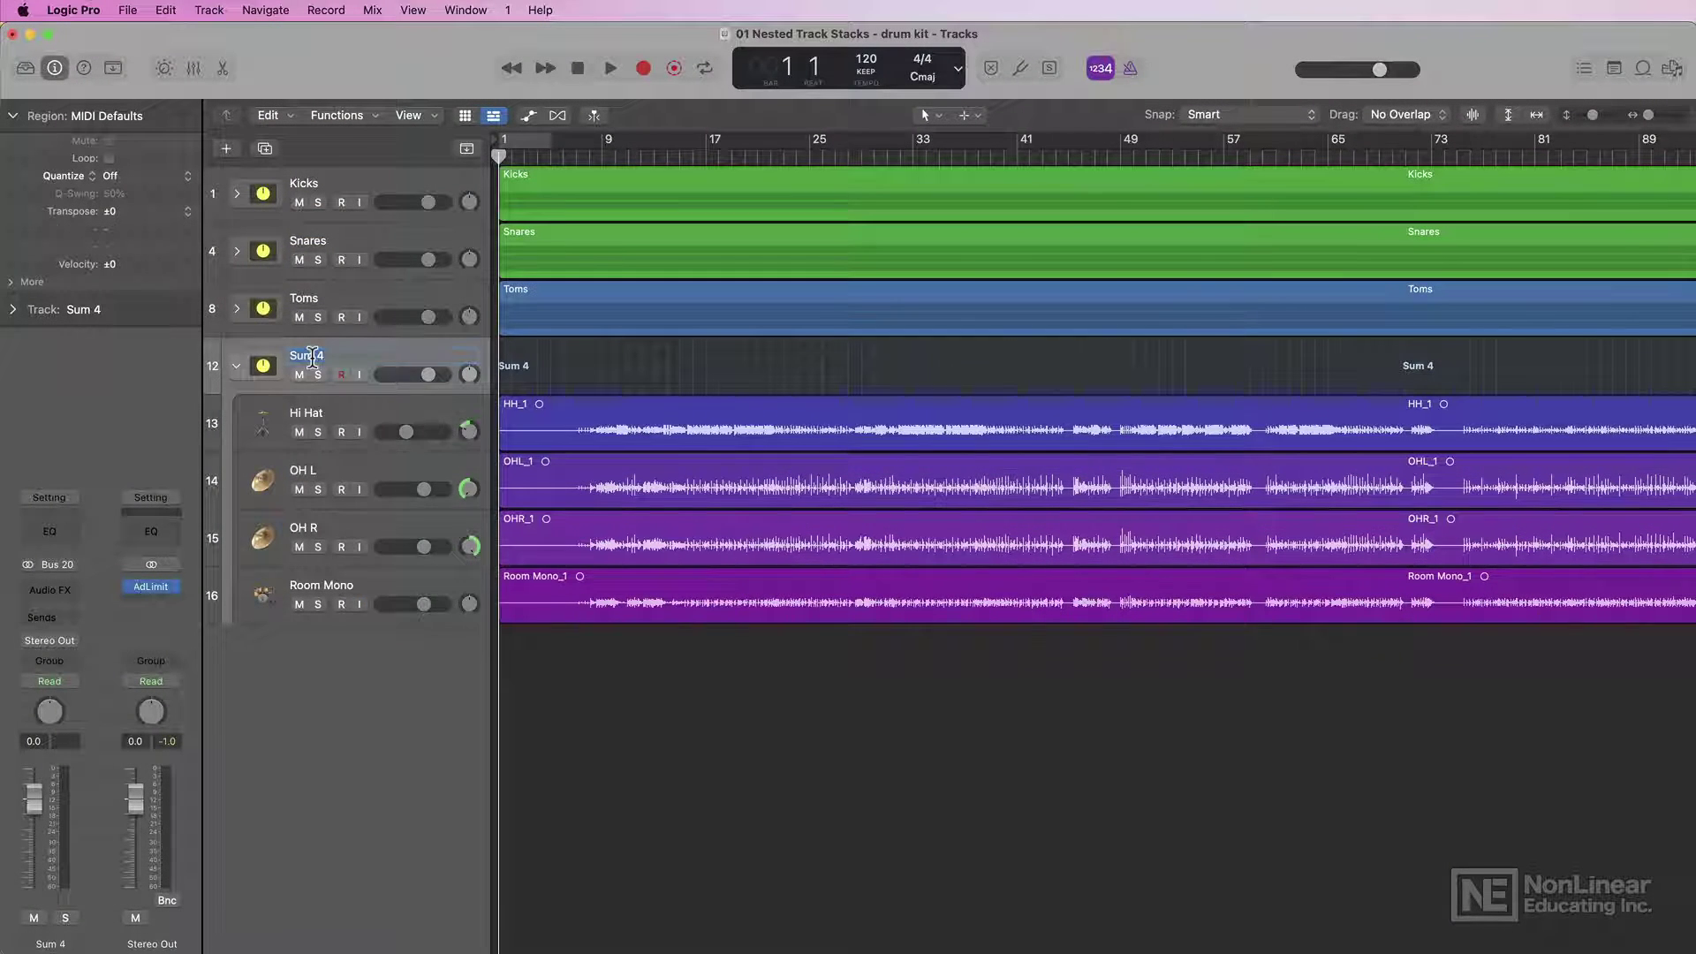
pyautogui.write('OH + Cymbals')
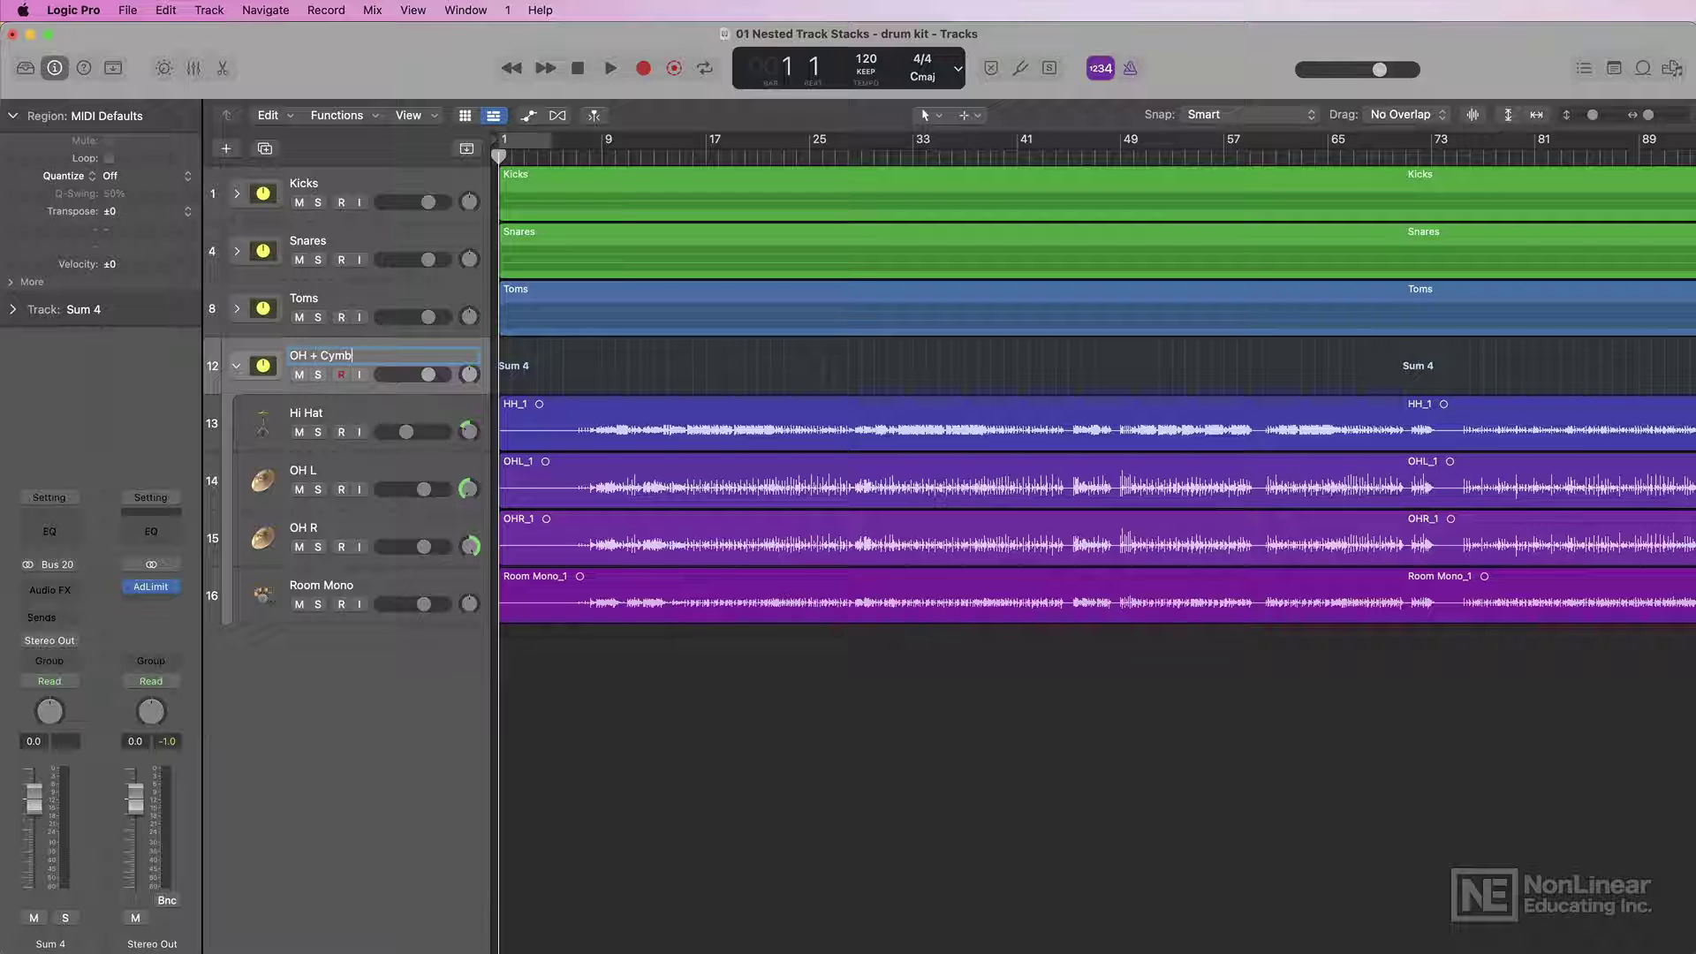
pyautogui.press('Return')
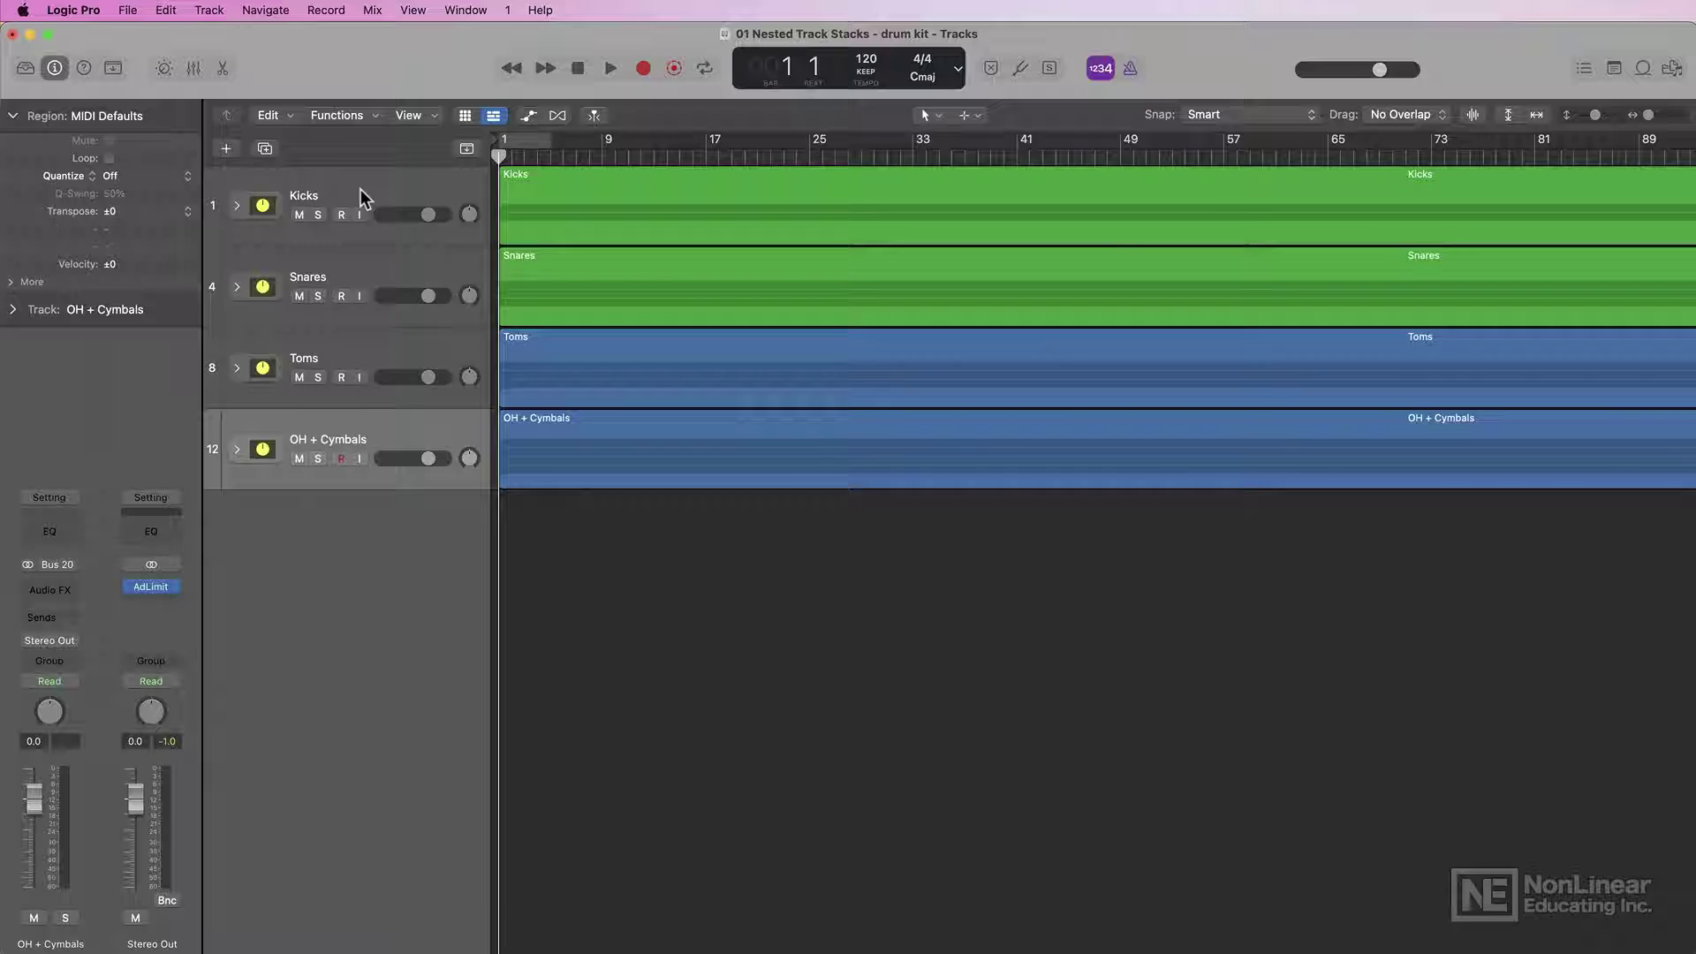
# Select all four drum stacks, wrap them in a summing stack renamed Drums, and collapse it
pyautogui.press('super+a')
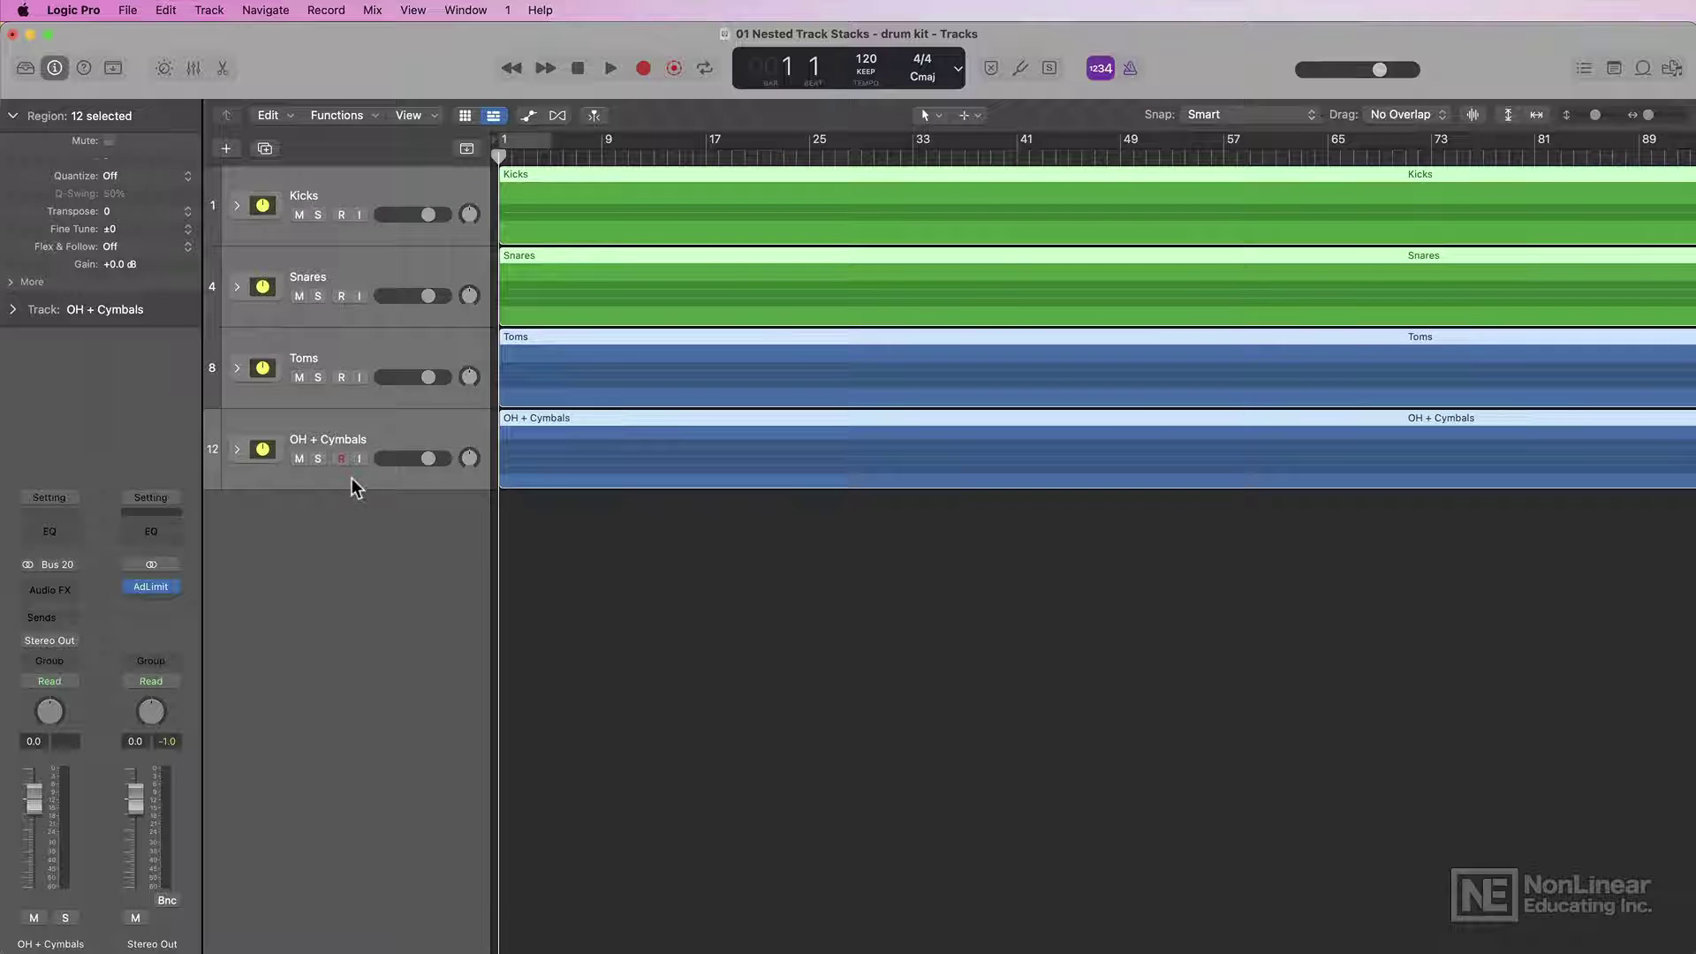
pyautogui.click(224, 14)
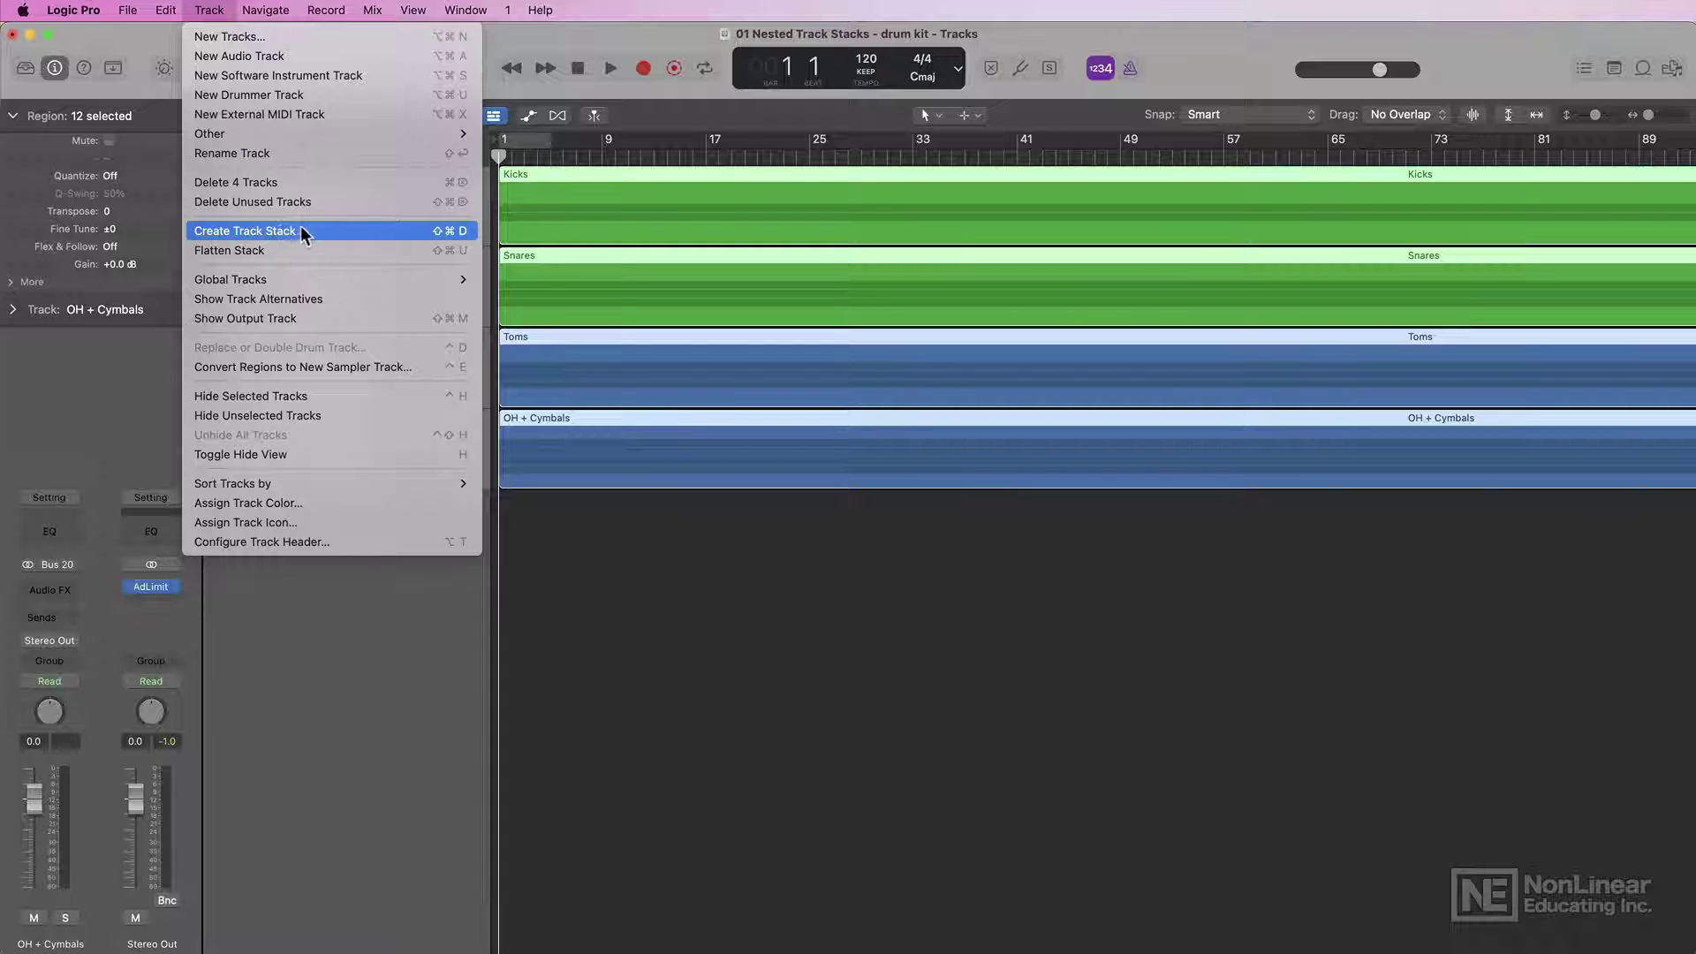
pyautogui.click(338, 233)
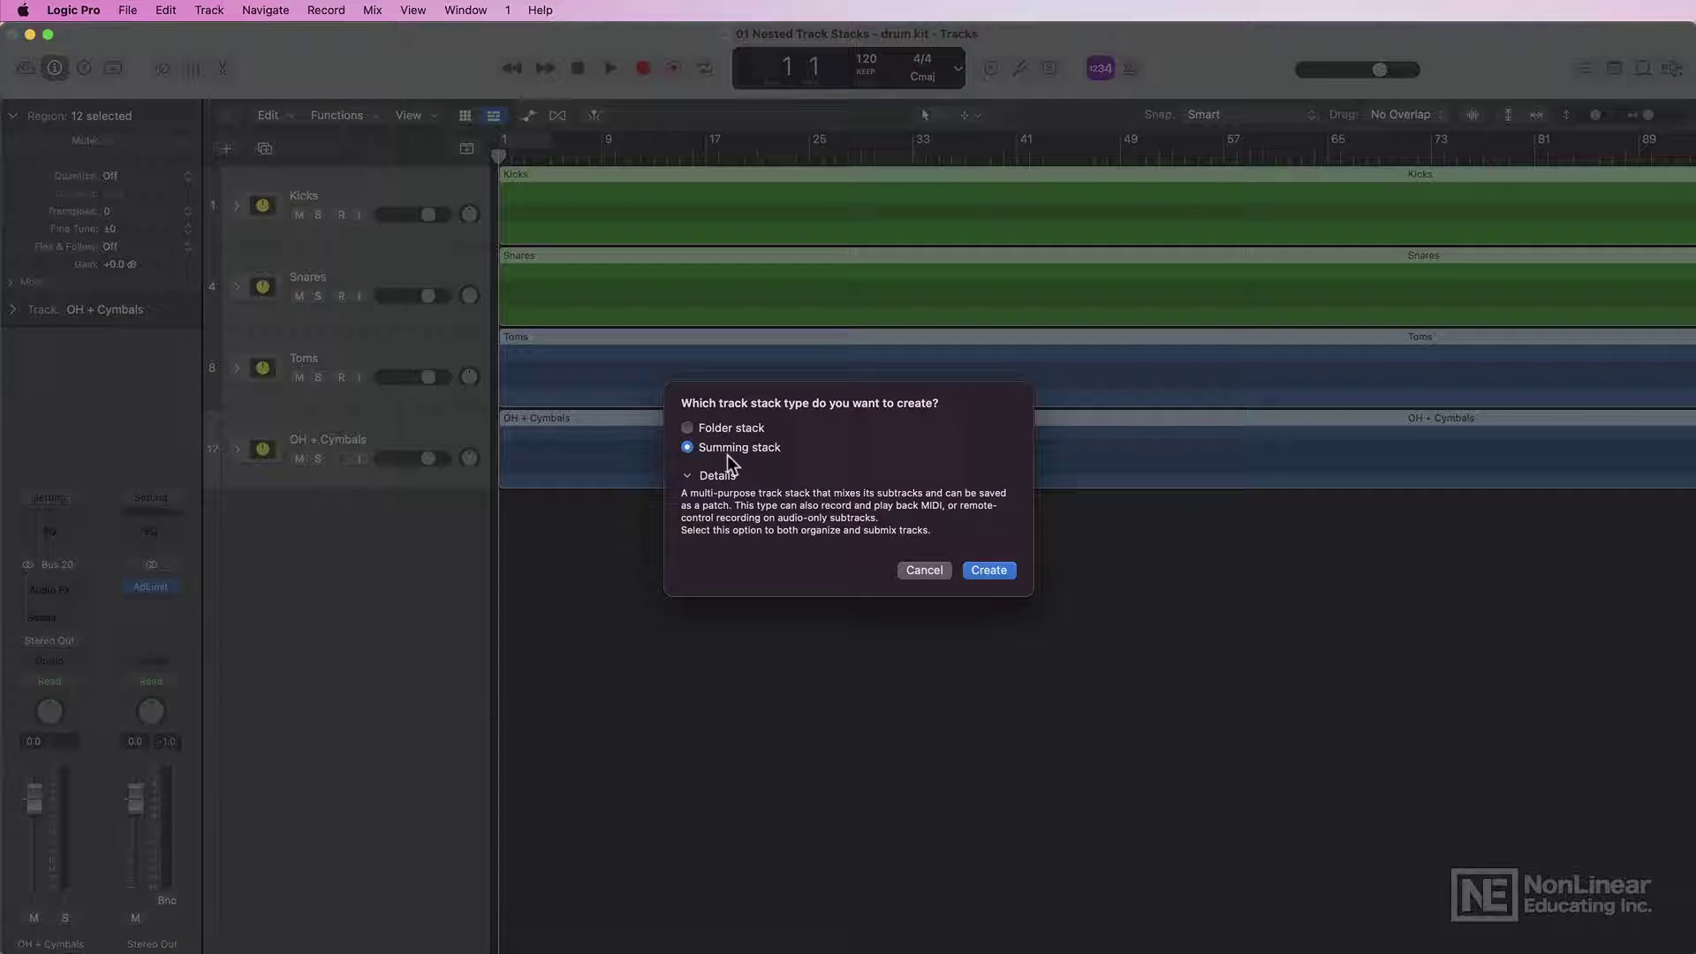
pyautogui.click(1010, 576)
pyautogui.doubleClick(305, 198)
pyautogui.write('Drums')
pyautogui.press('Return')
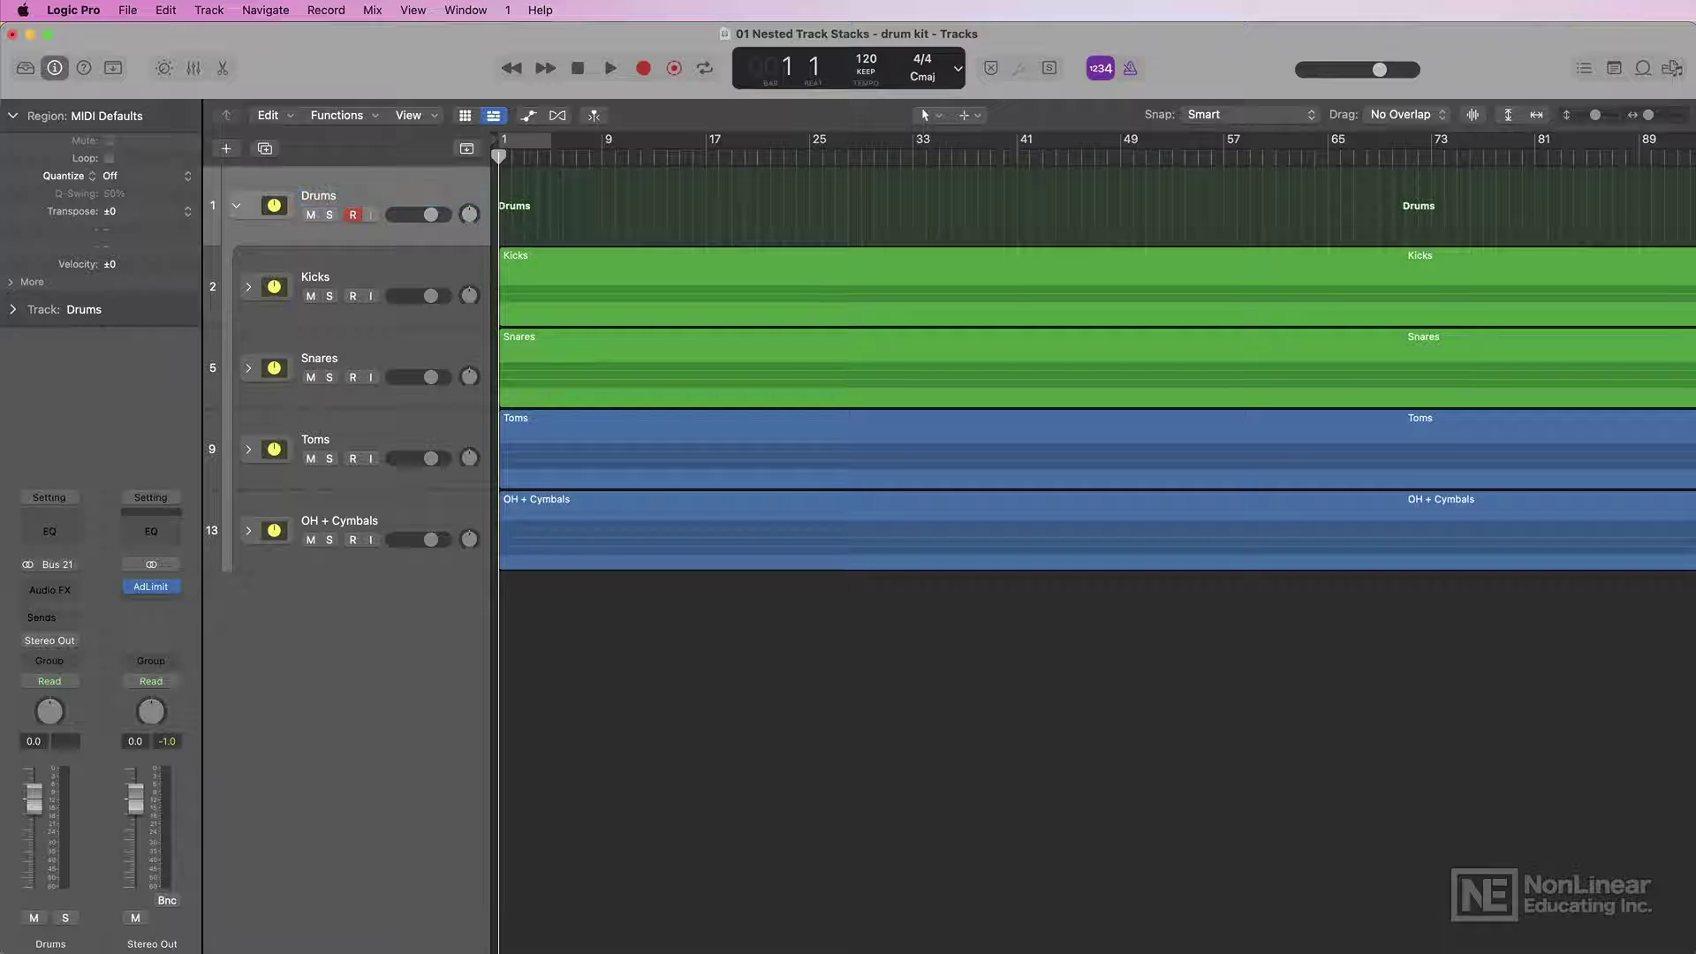
pyautogui.click(237, 206)
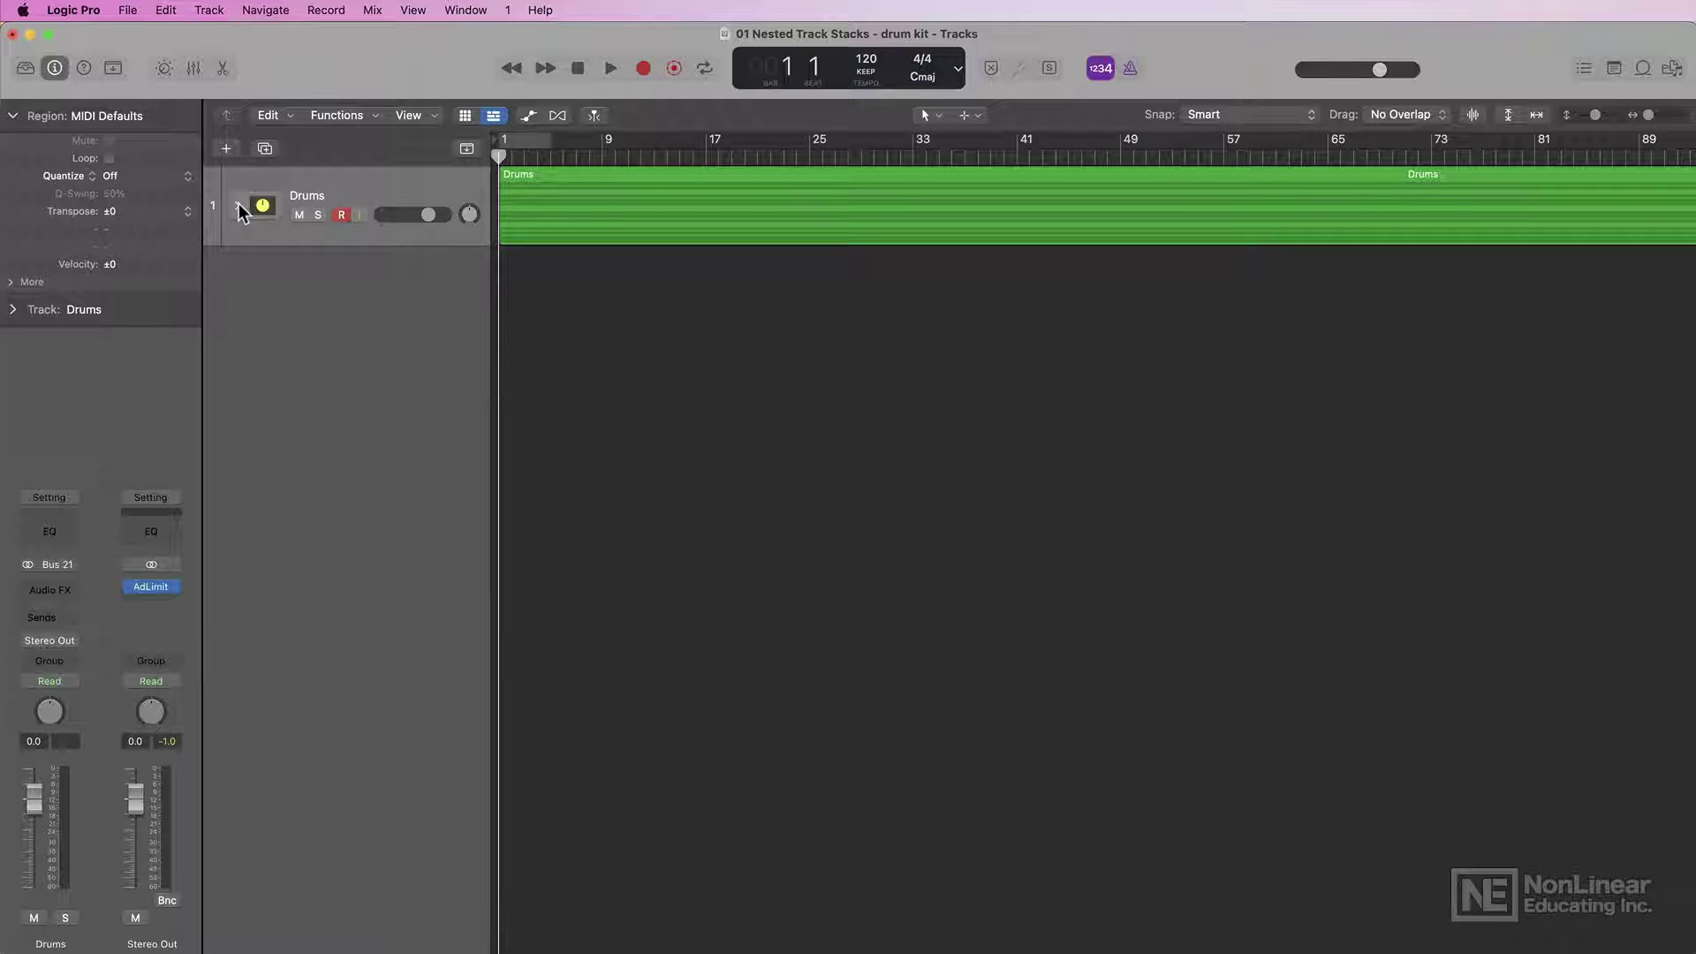
# Check the Kicks and Snares sub-stacks inside Drums, collapse Drums, and open the Mixer
pyautogui.click(239, 208)
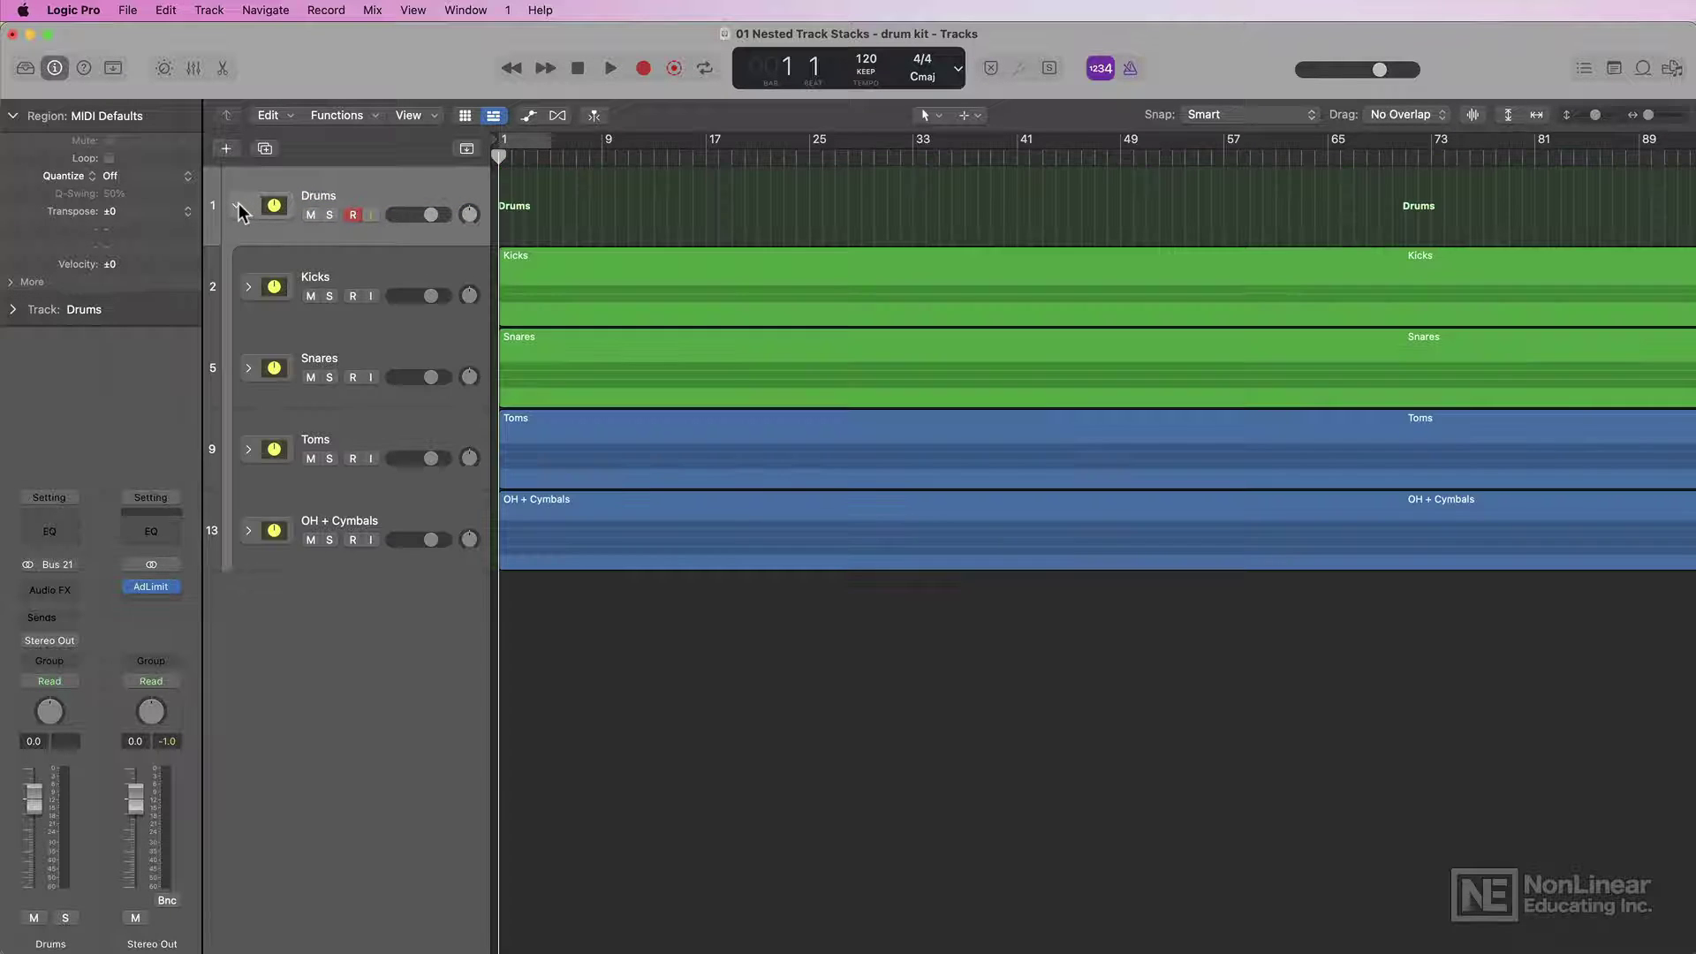
pyautogui.click(249, 287)
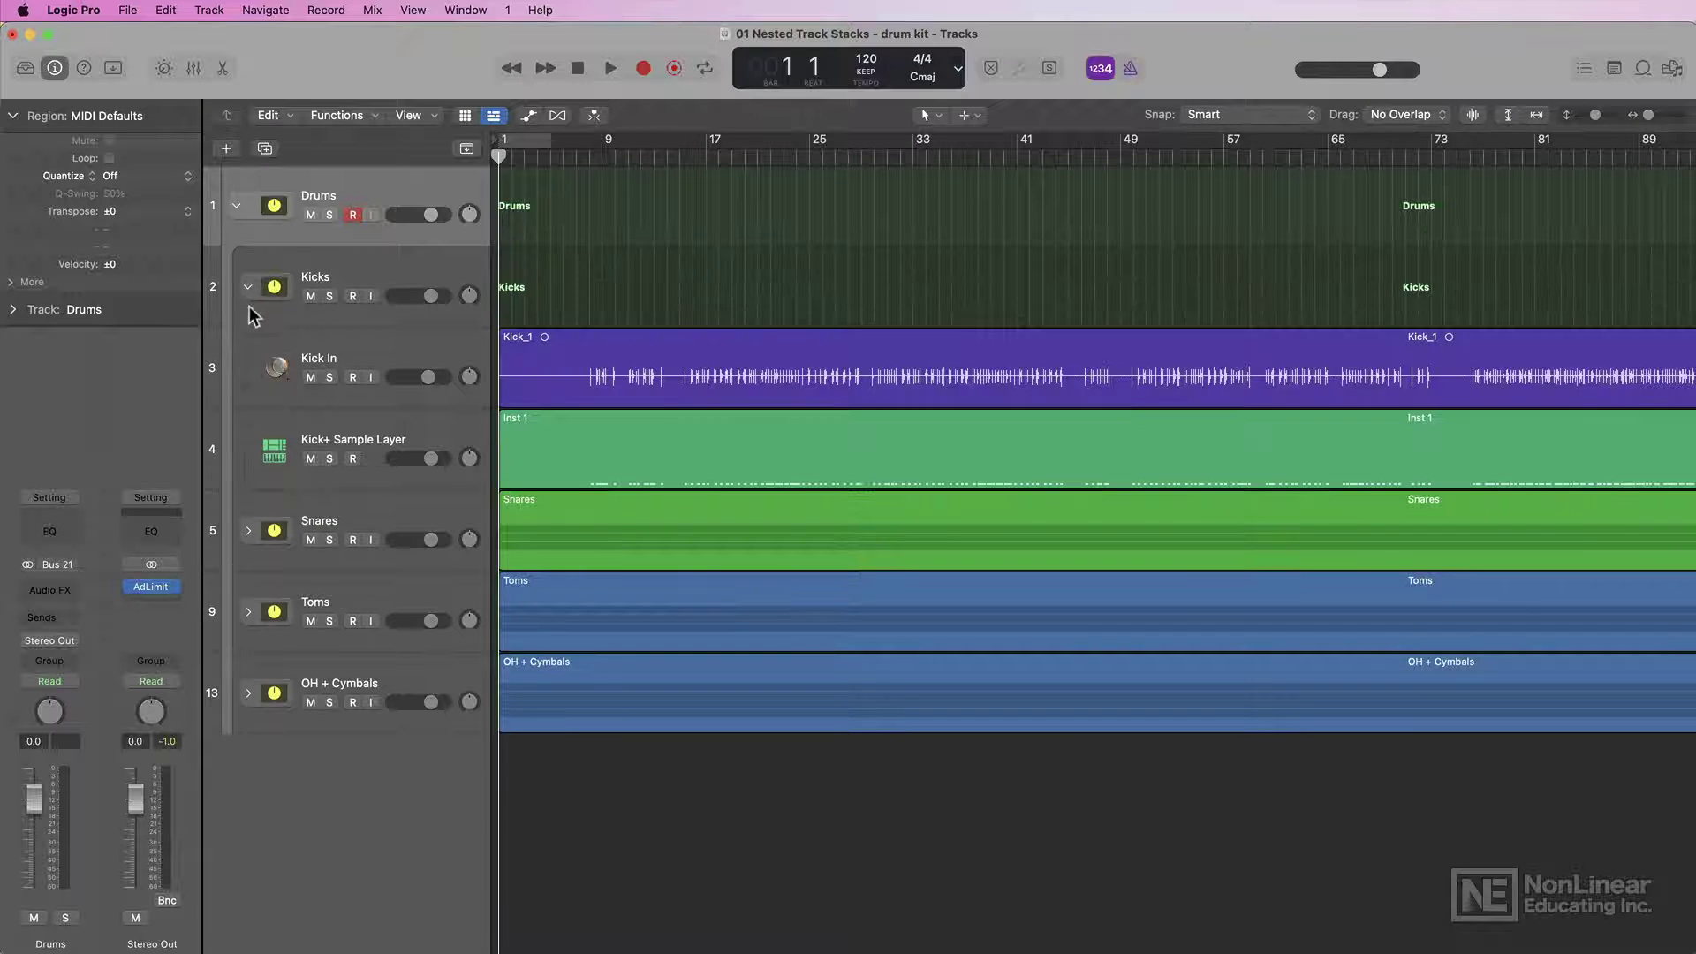
pyautogui.click(249, 287)
pyautogui.click(249, 367)
pyautogui.click(249, 367)
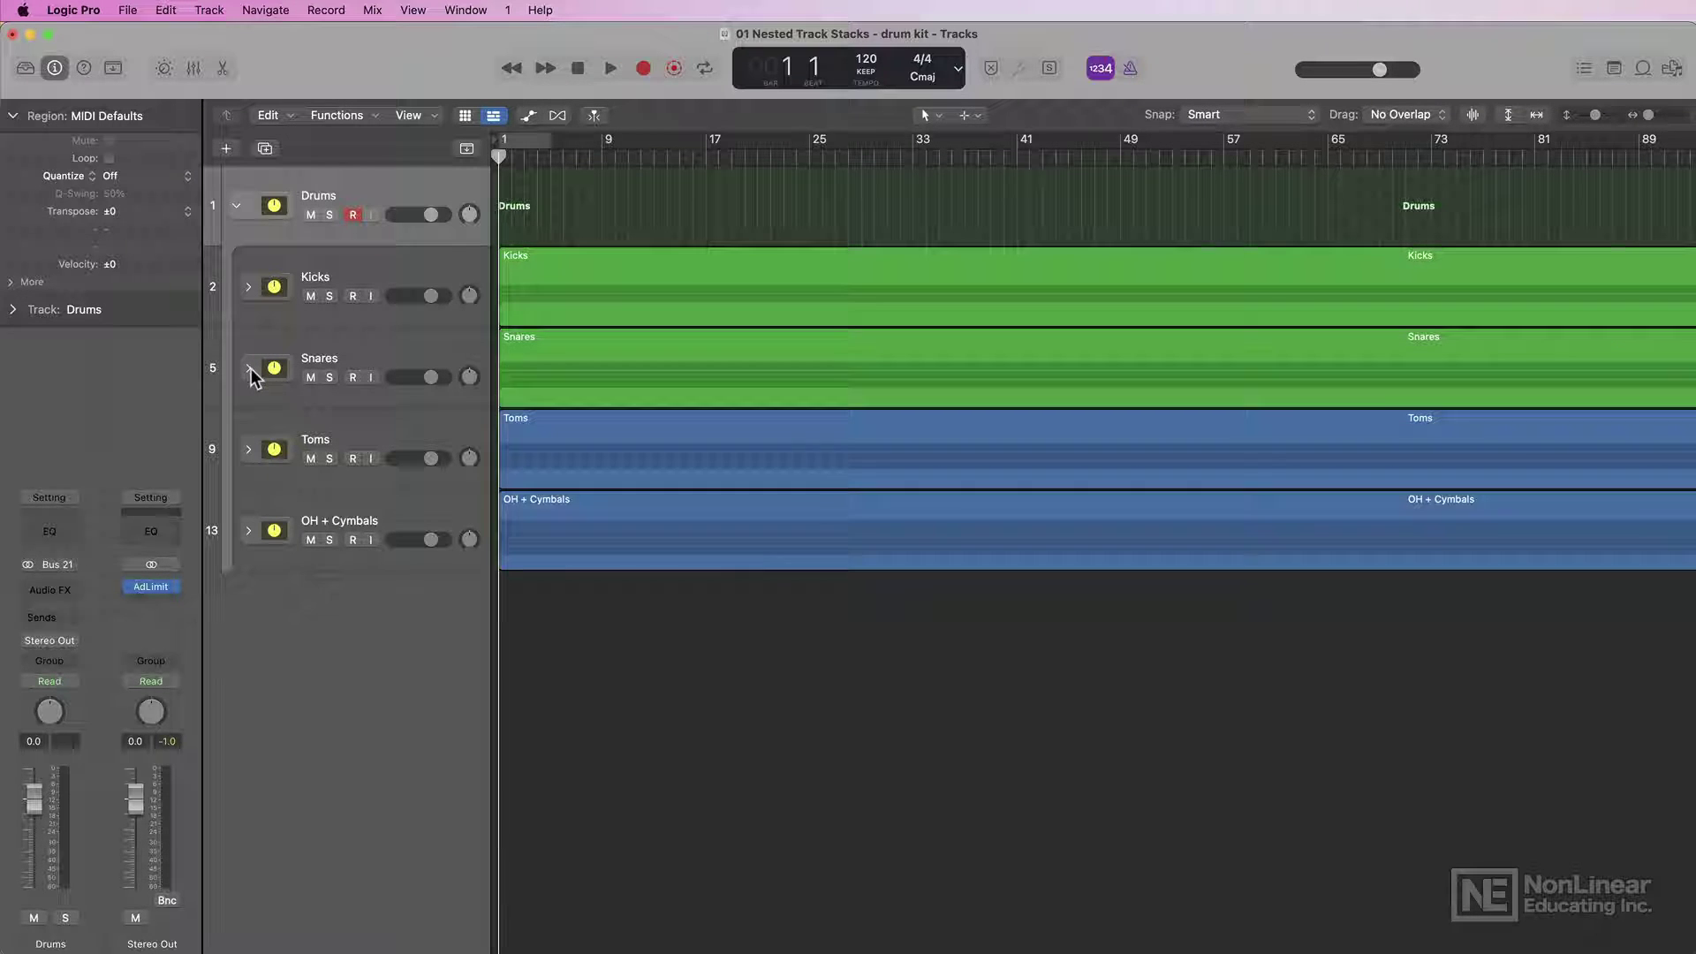
pyautogui.click(239, 207)
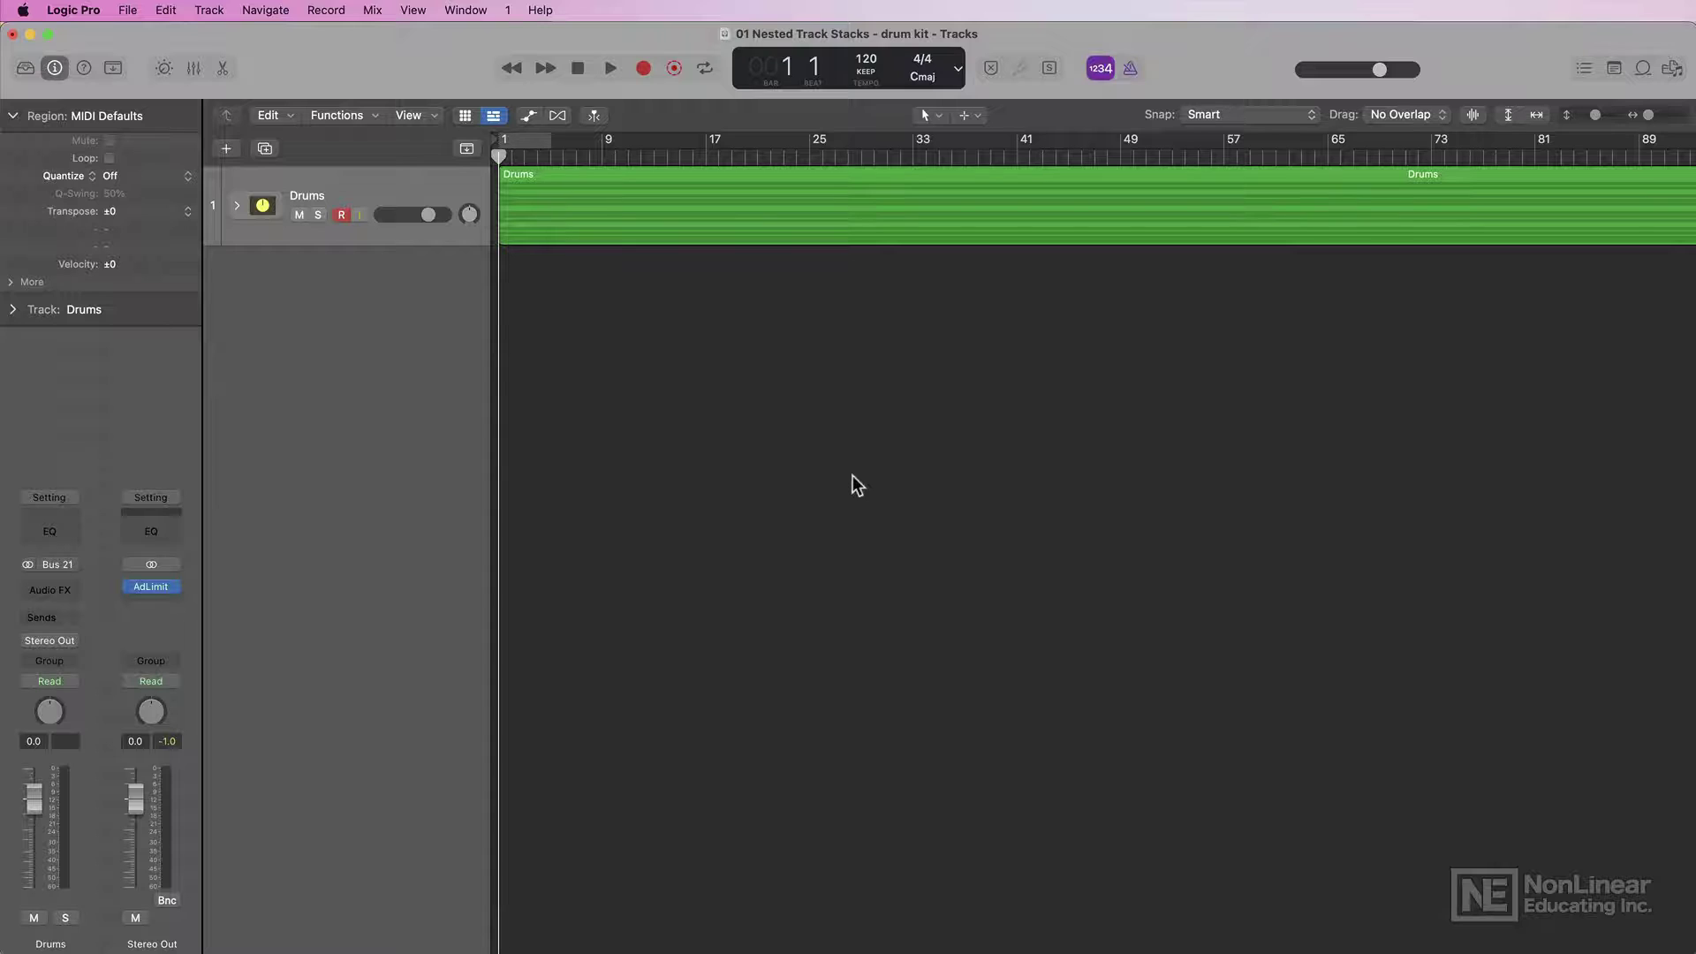
pyautogui.press('x')
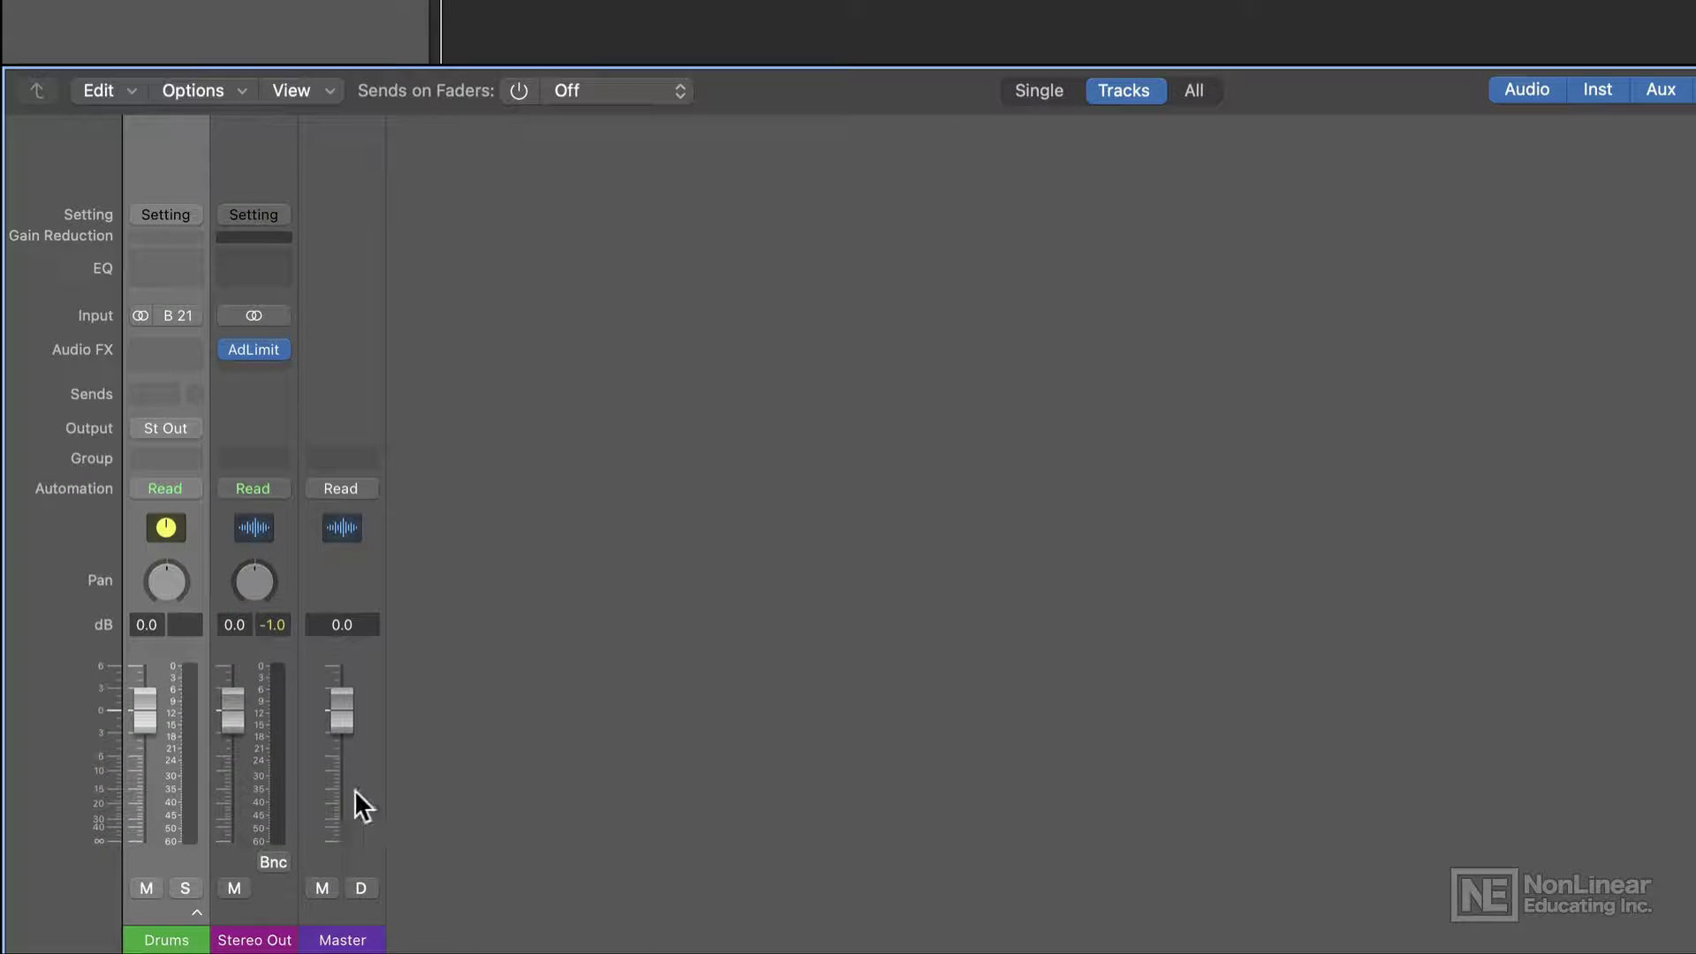
# In the Mixer, expand Drums and reveal the Kicks, Snares, Toms and OH + Cymbals channels
pyautogui.click(198, 914)
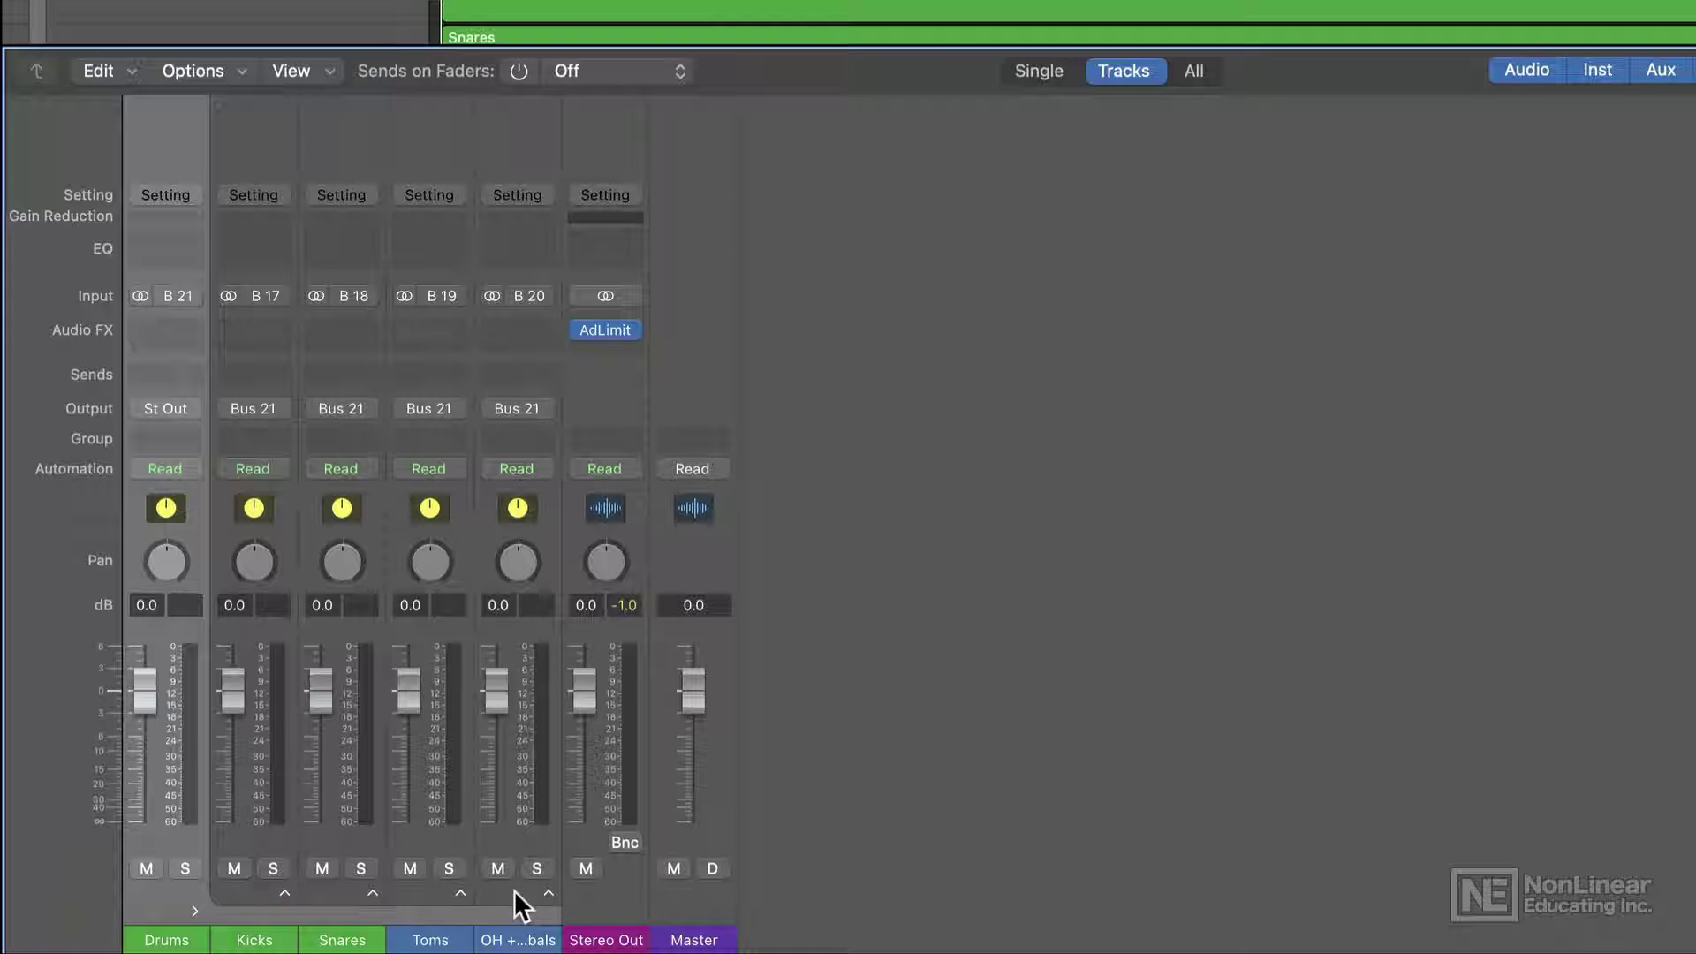
pyautogui.click(284, 892)
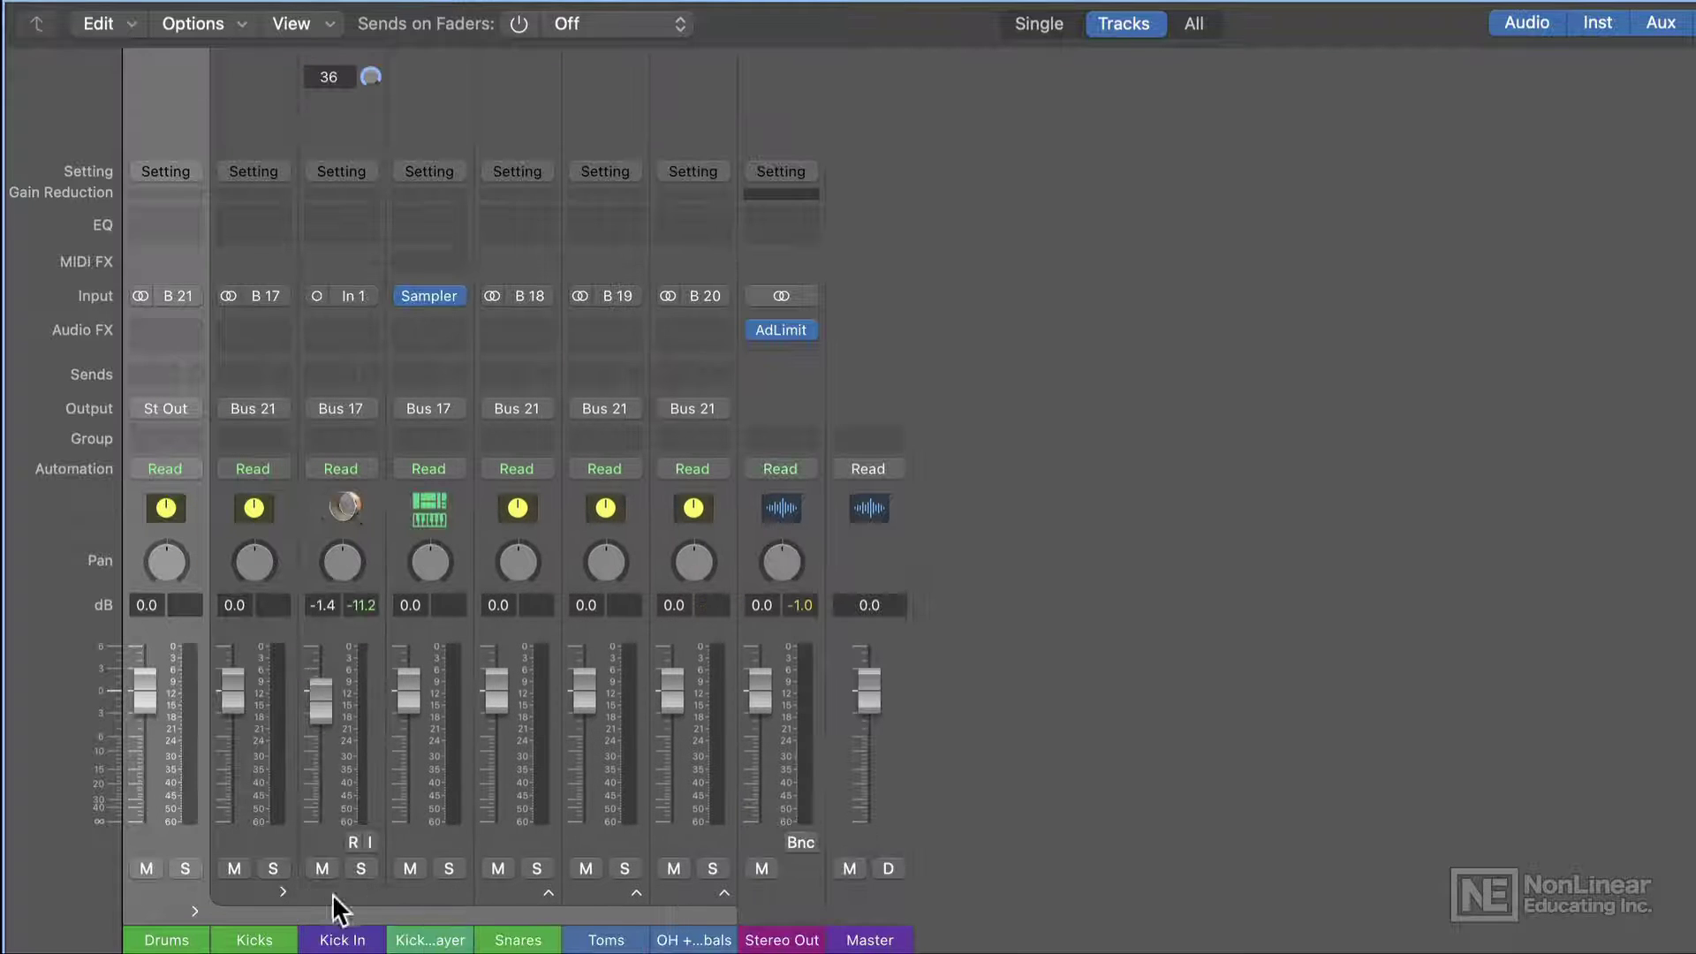
pyautogui.click(545, 892)
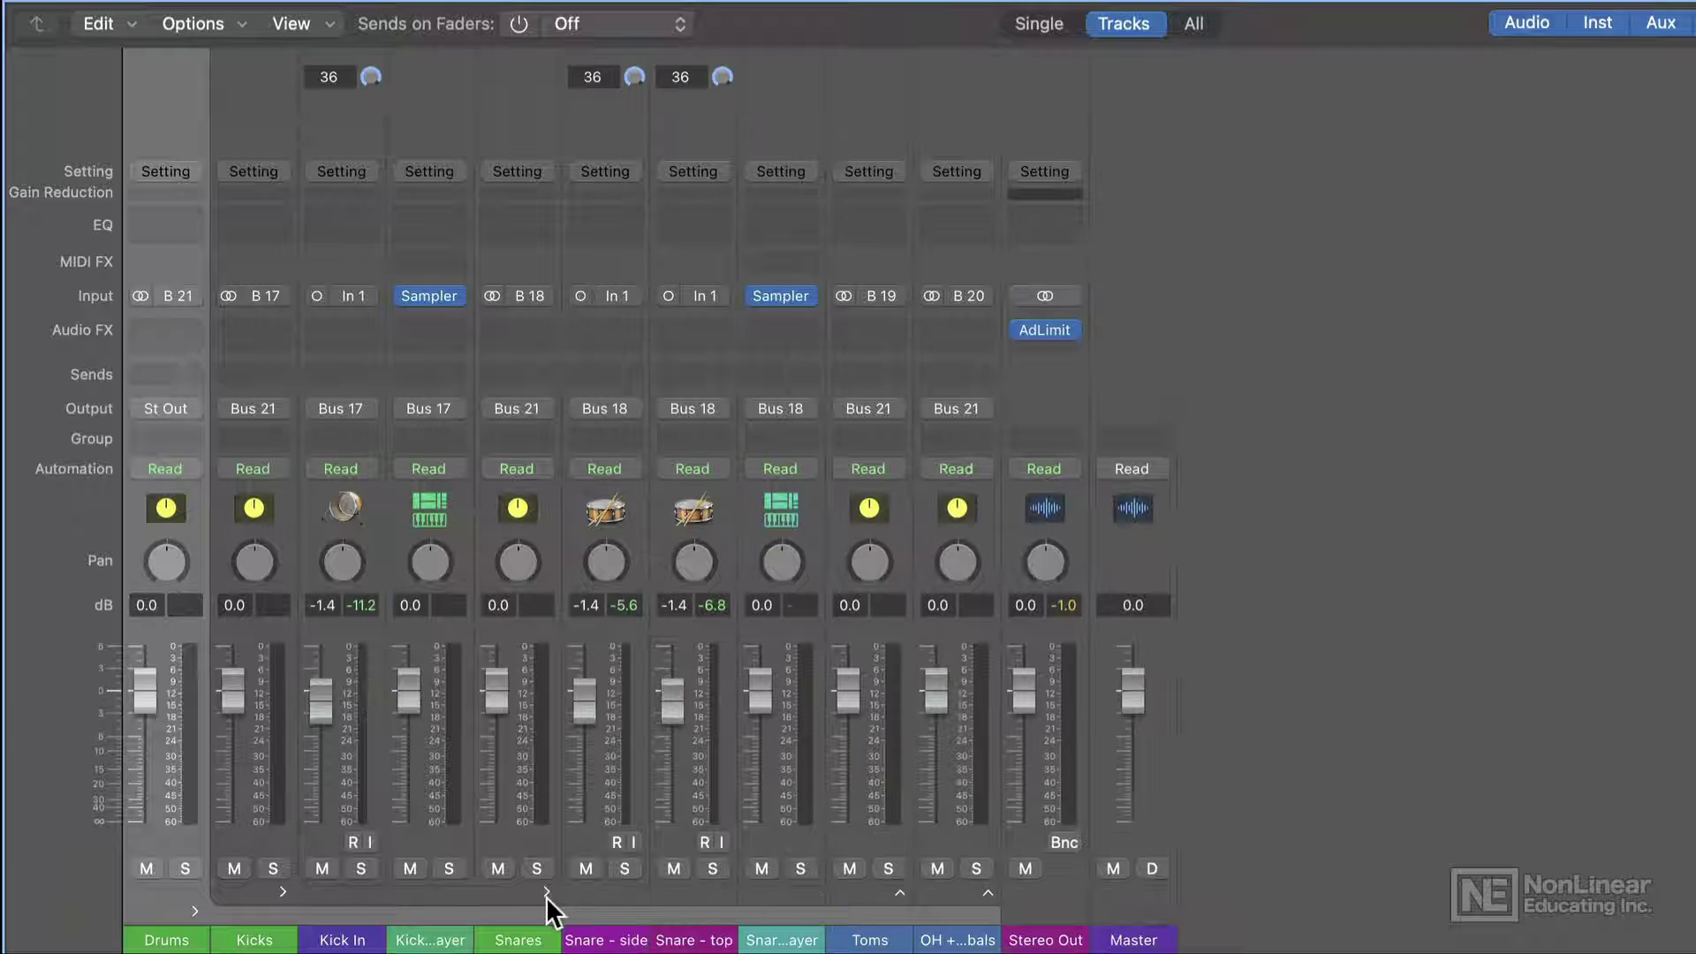
pyautogui.click(897, 890)
pyautogui.click(1252, 893)
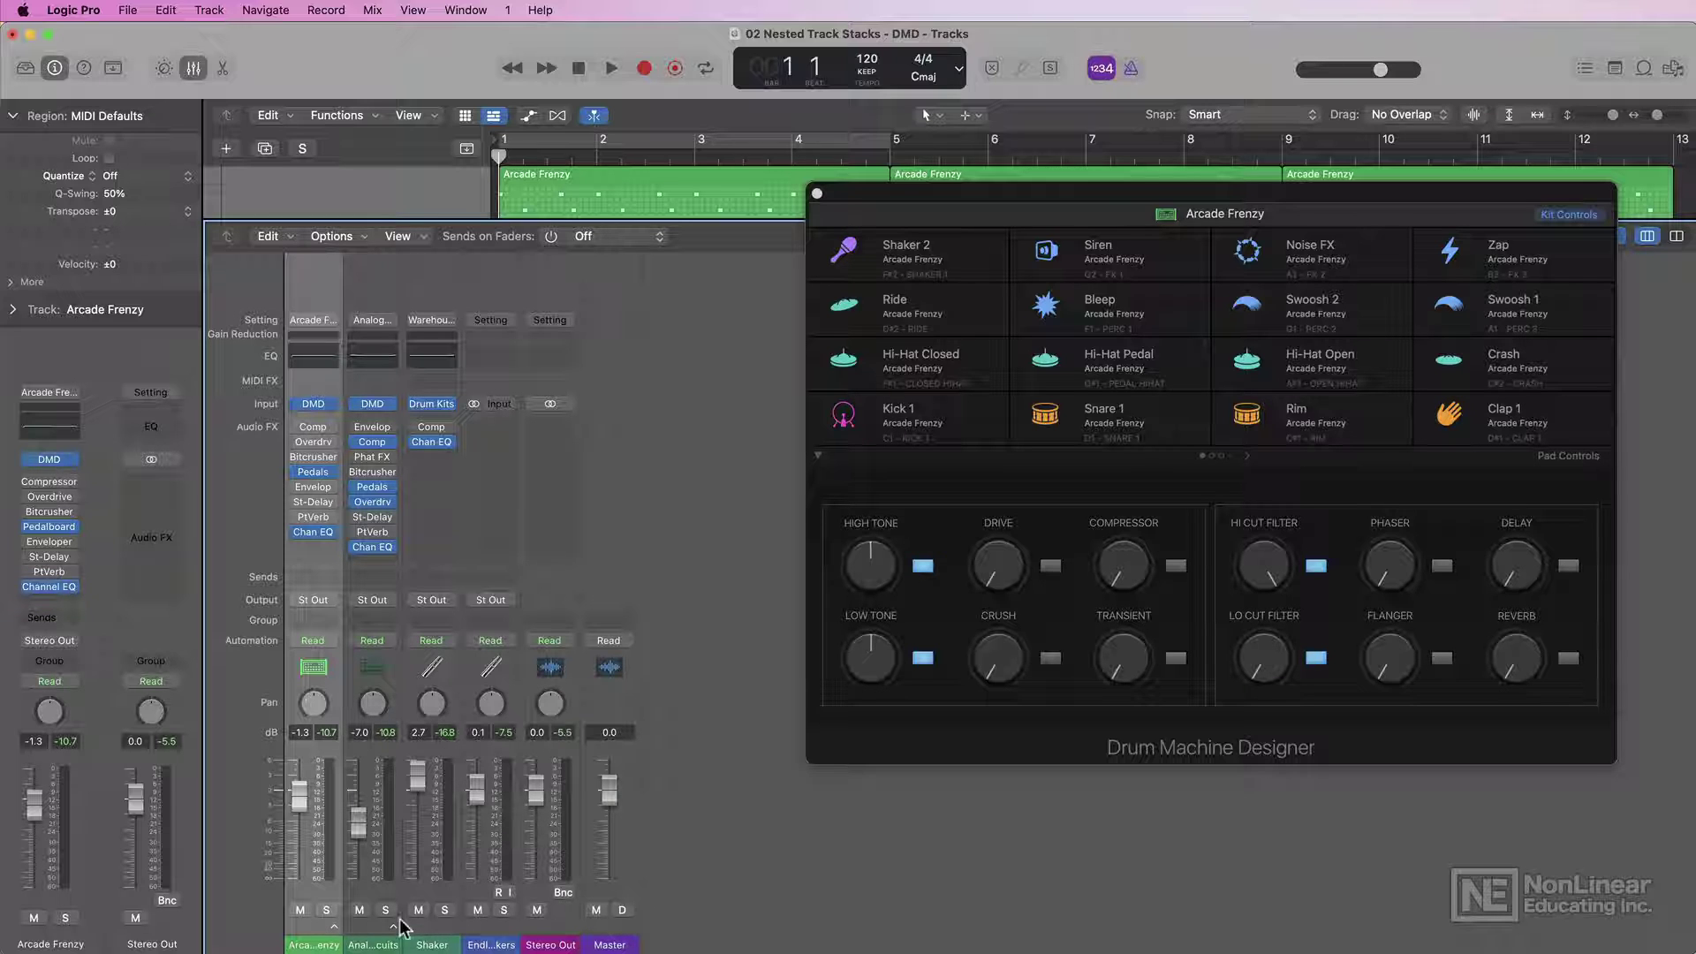
# Expand and collapse the Arcade Frenzy and Analog Circuits pad channels in the Mixer
pyautogui.click(335, 927)
pyautogui.click(335, 926)
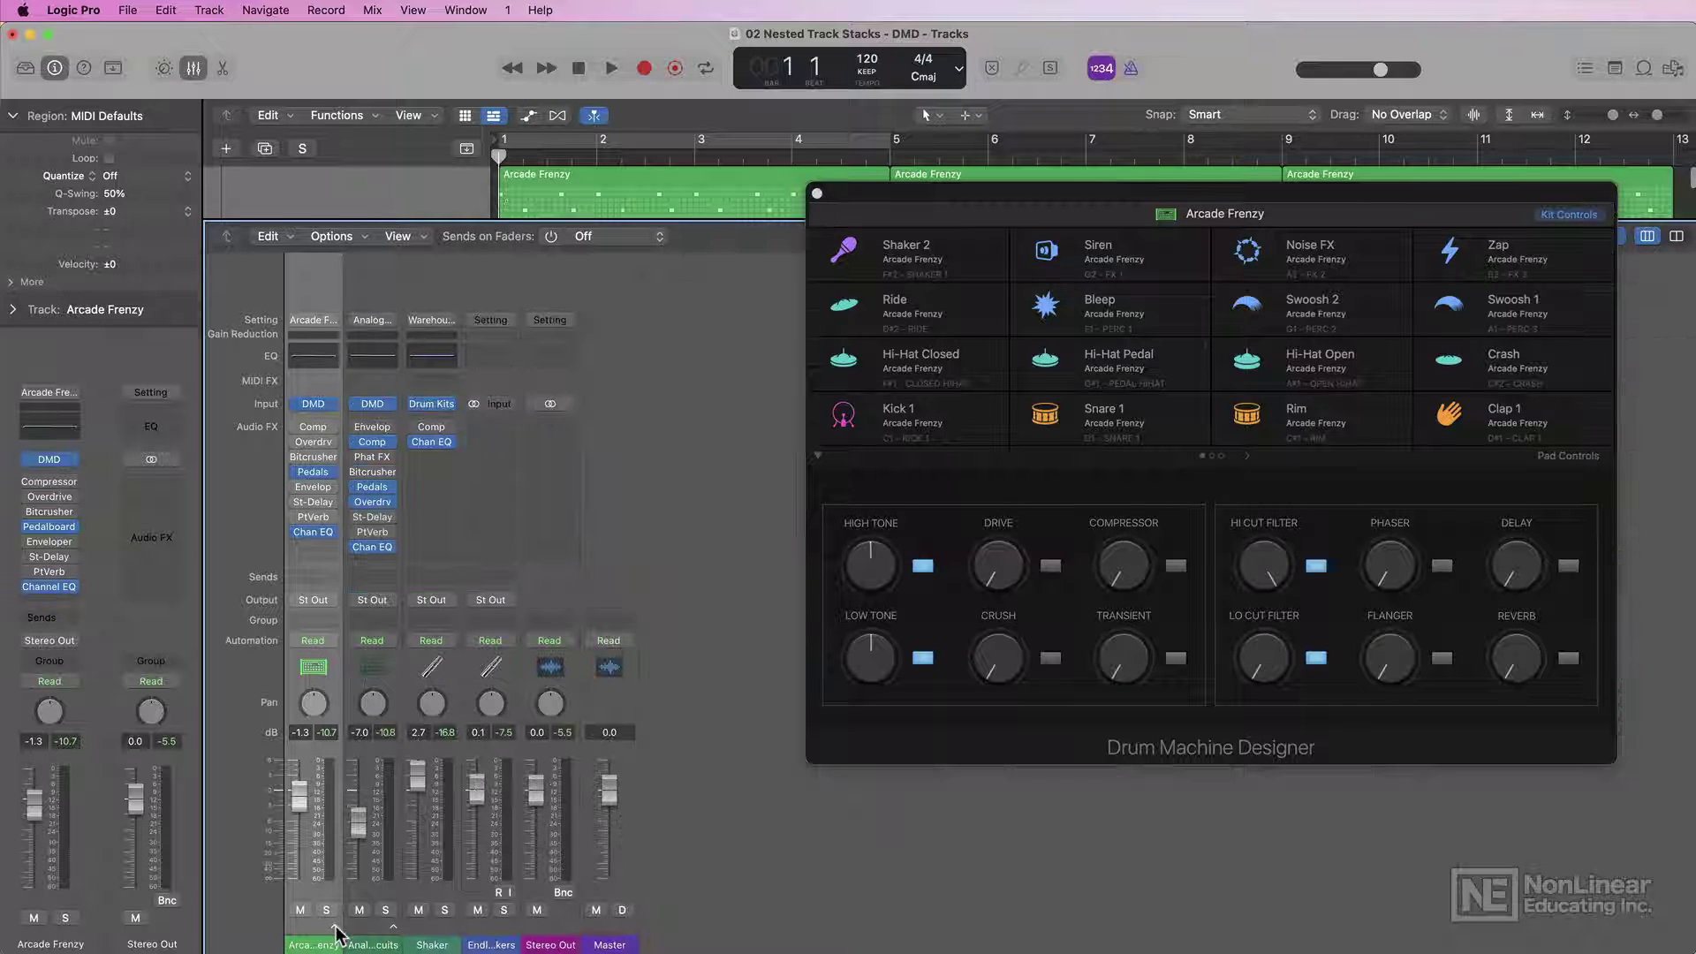
pyautogui.click(335, 926)
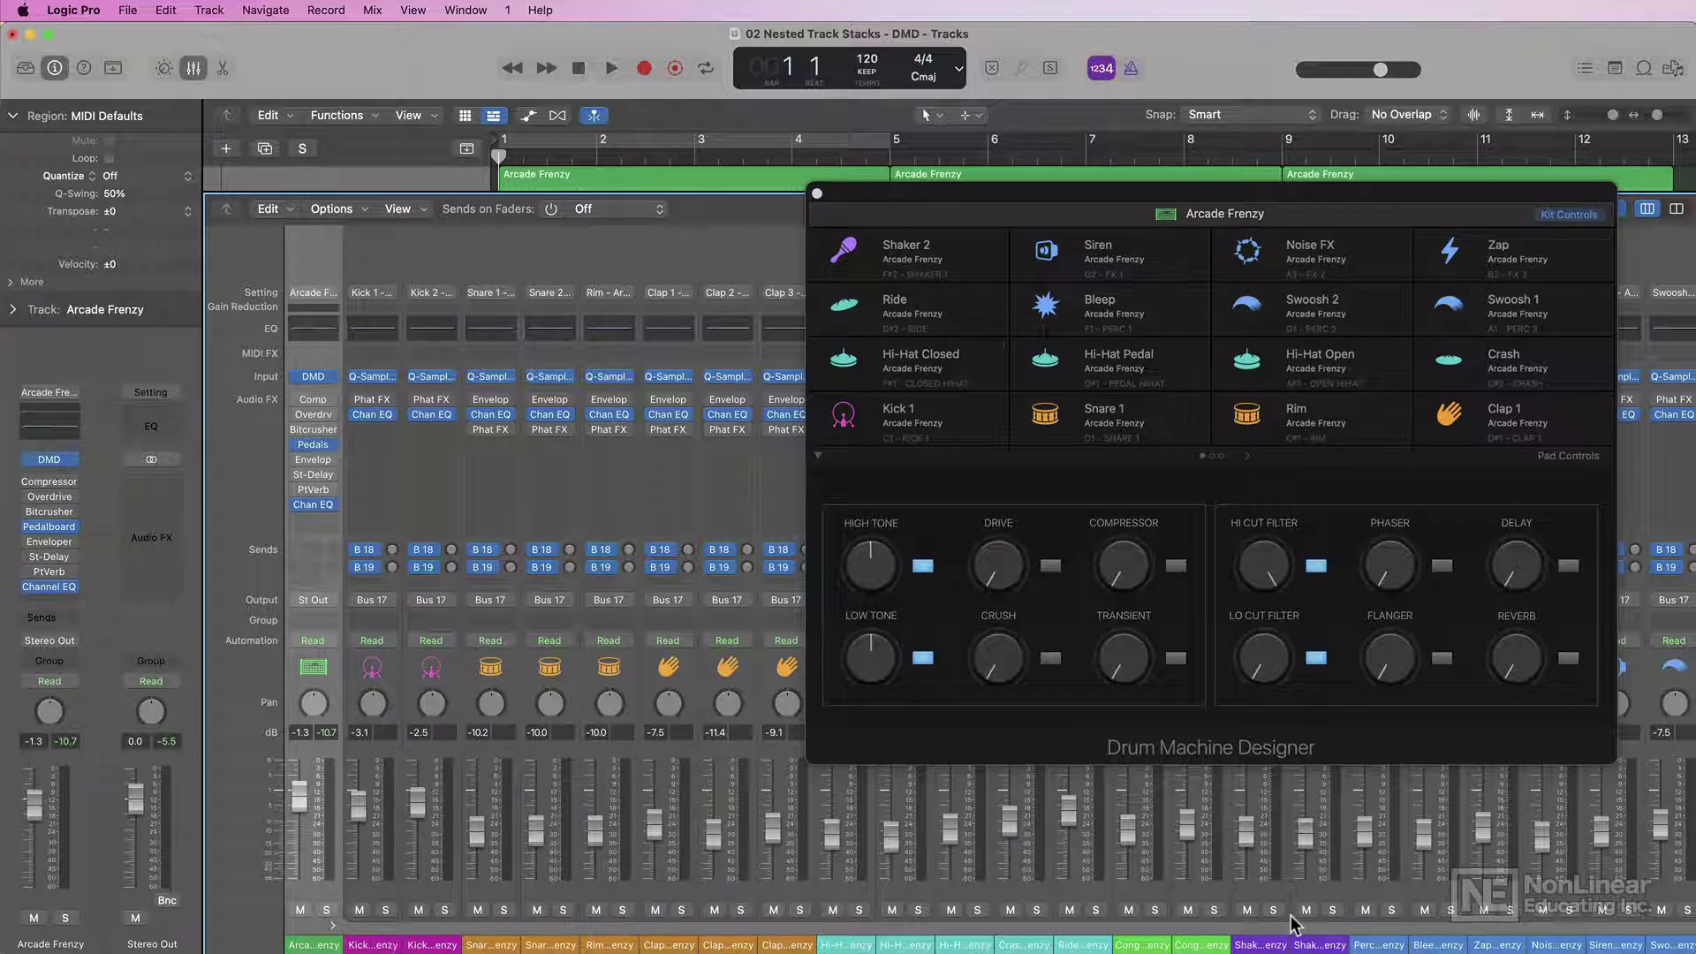
pyautogui.click(334, 925)
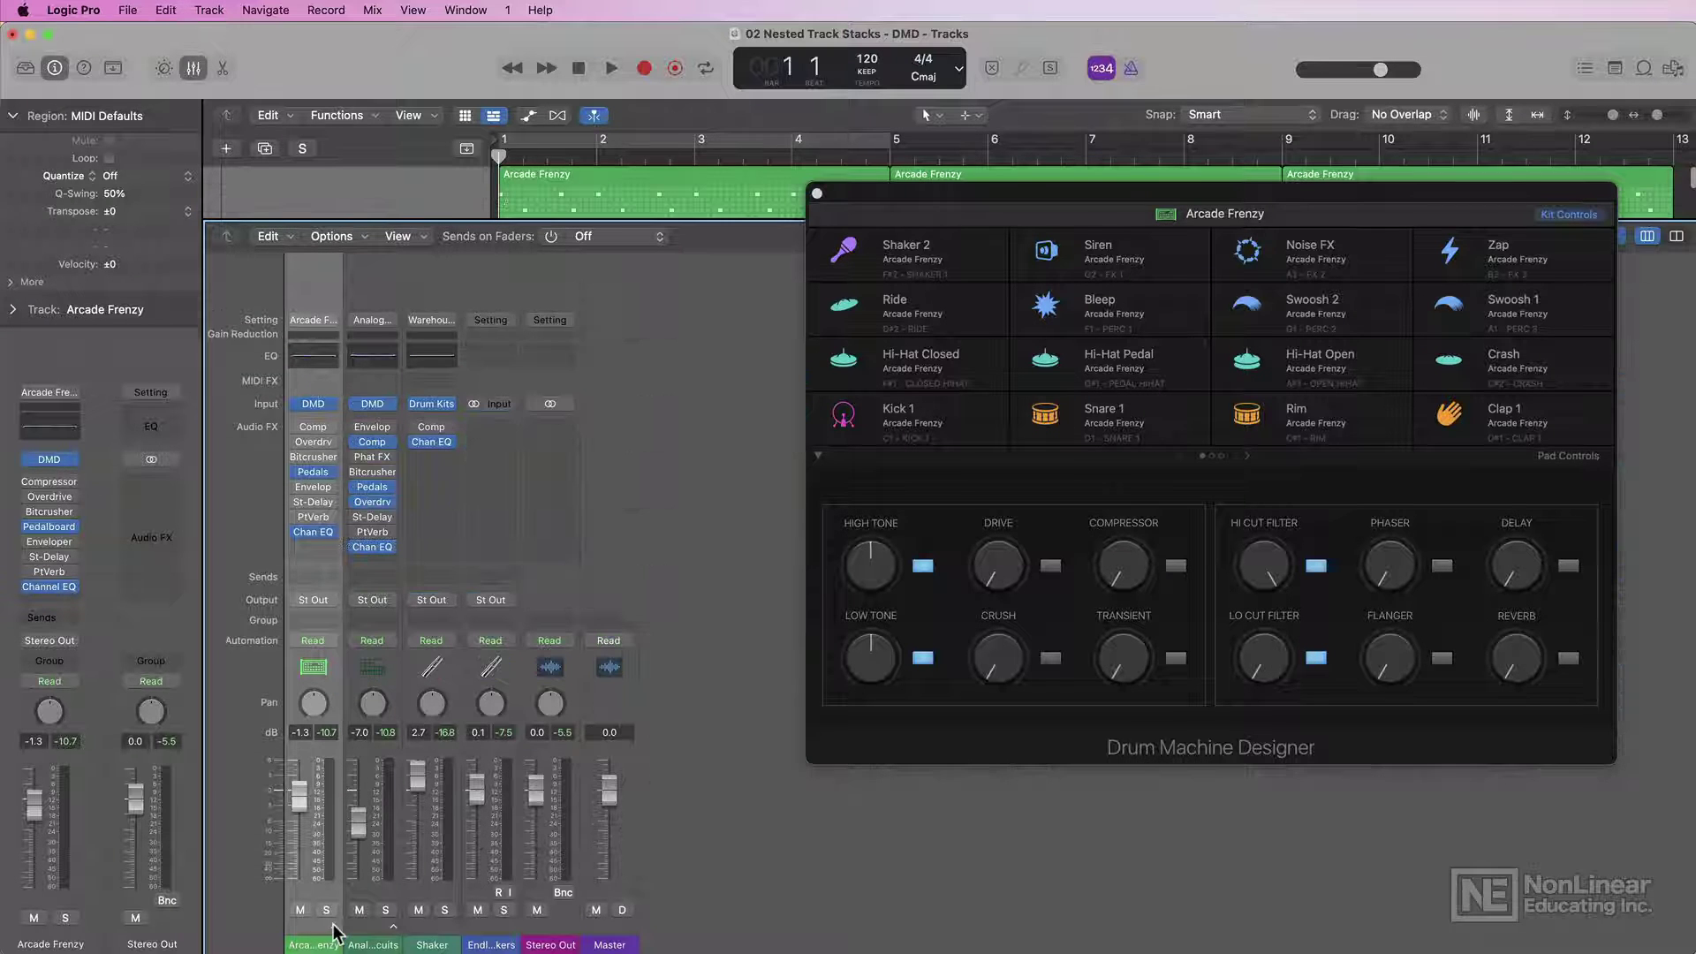
pyautogui.click(394, 933)
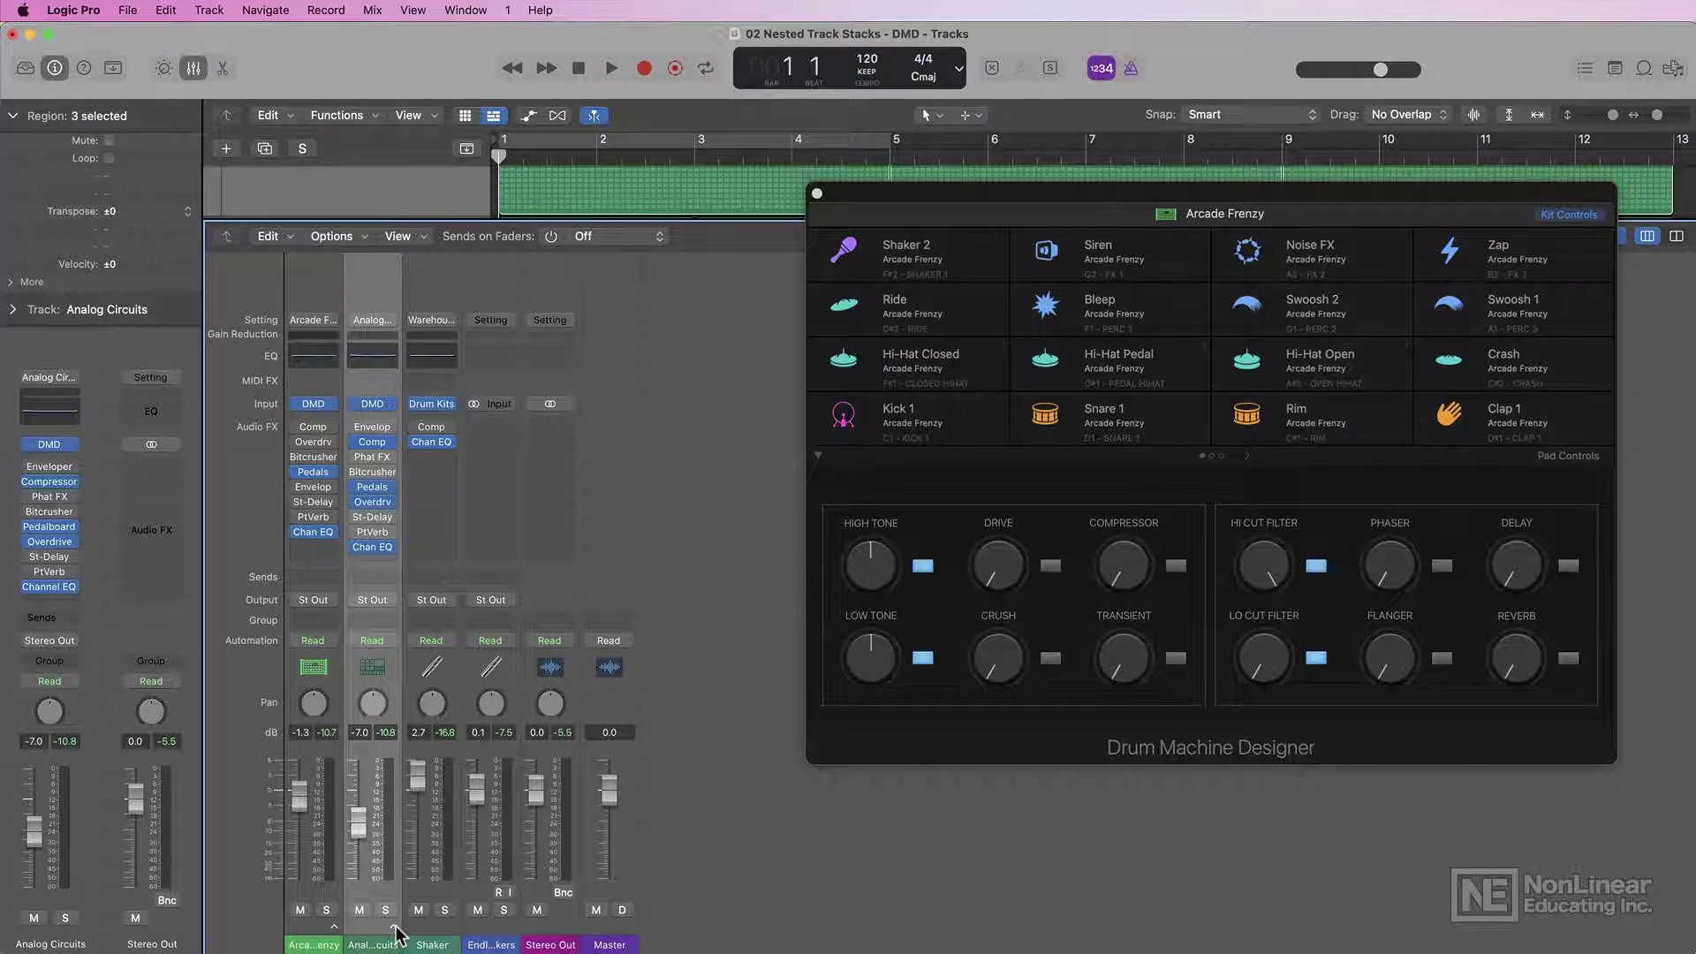
pyautogui.click(394, 928)
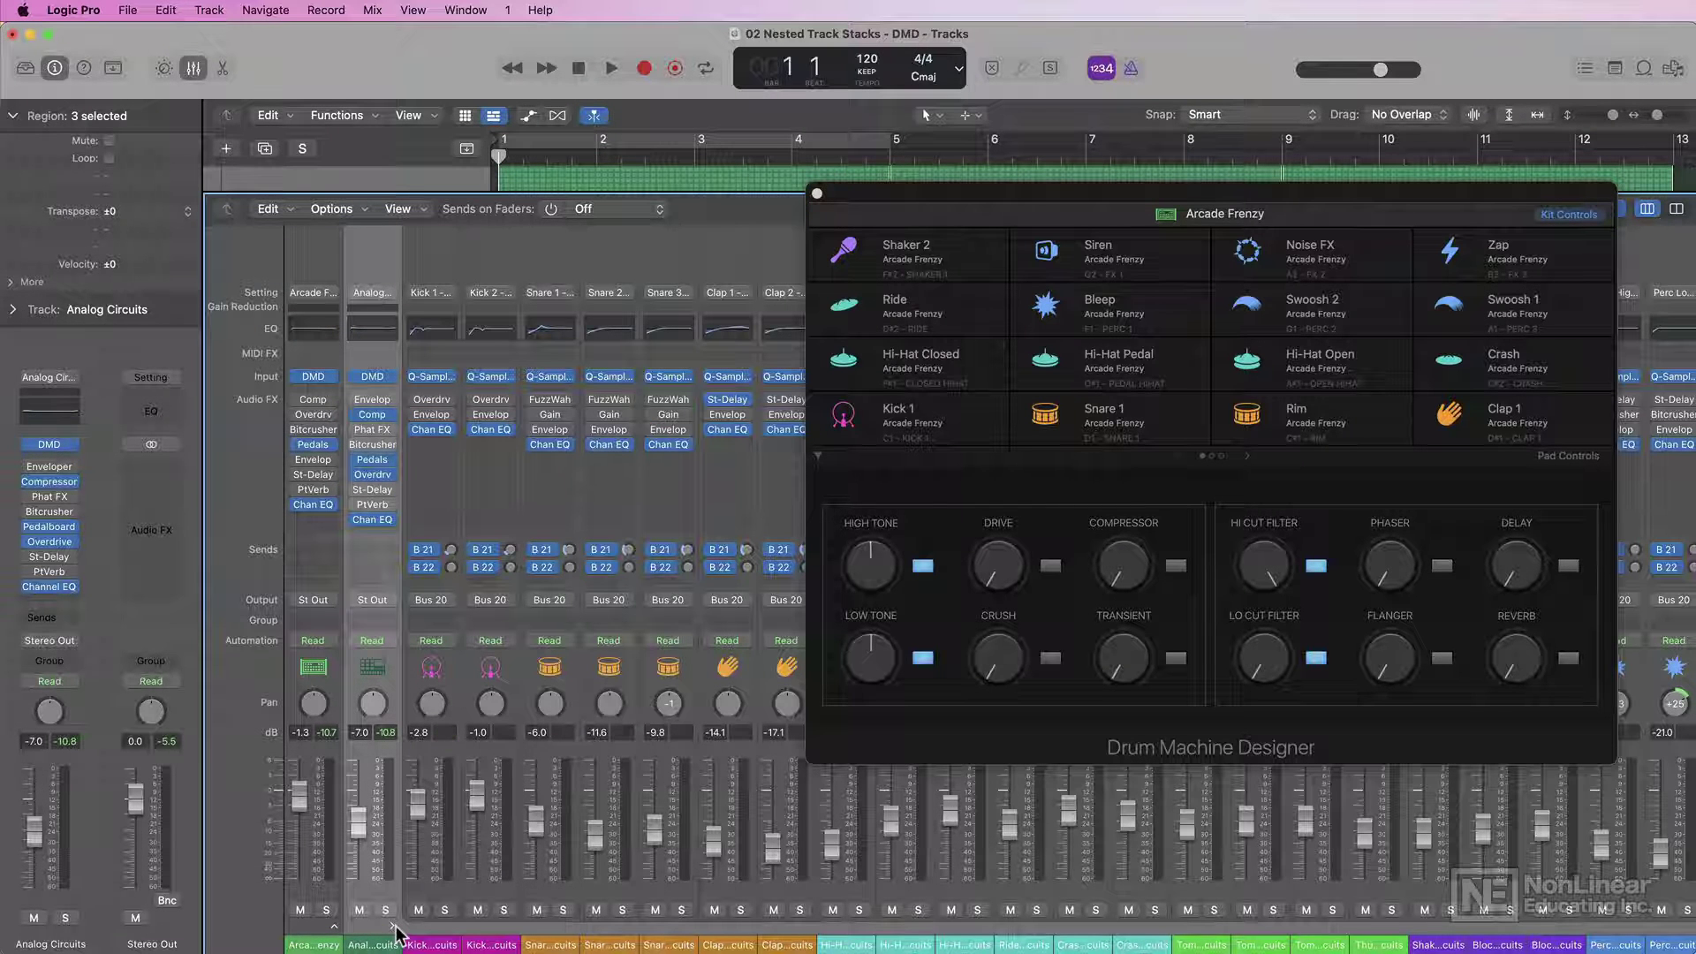
pyautogui.click(394, 929)
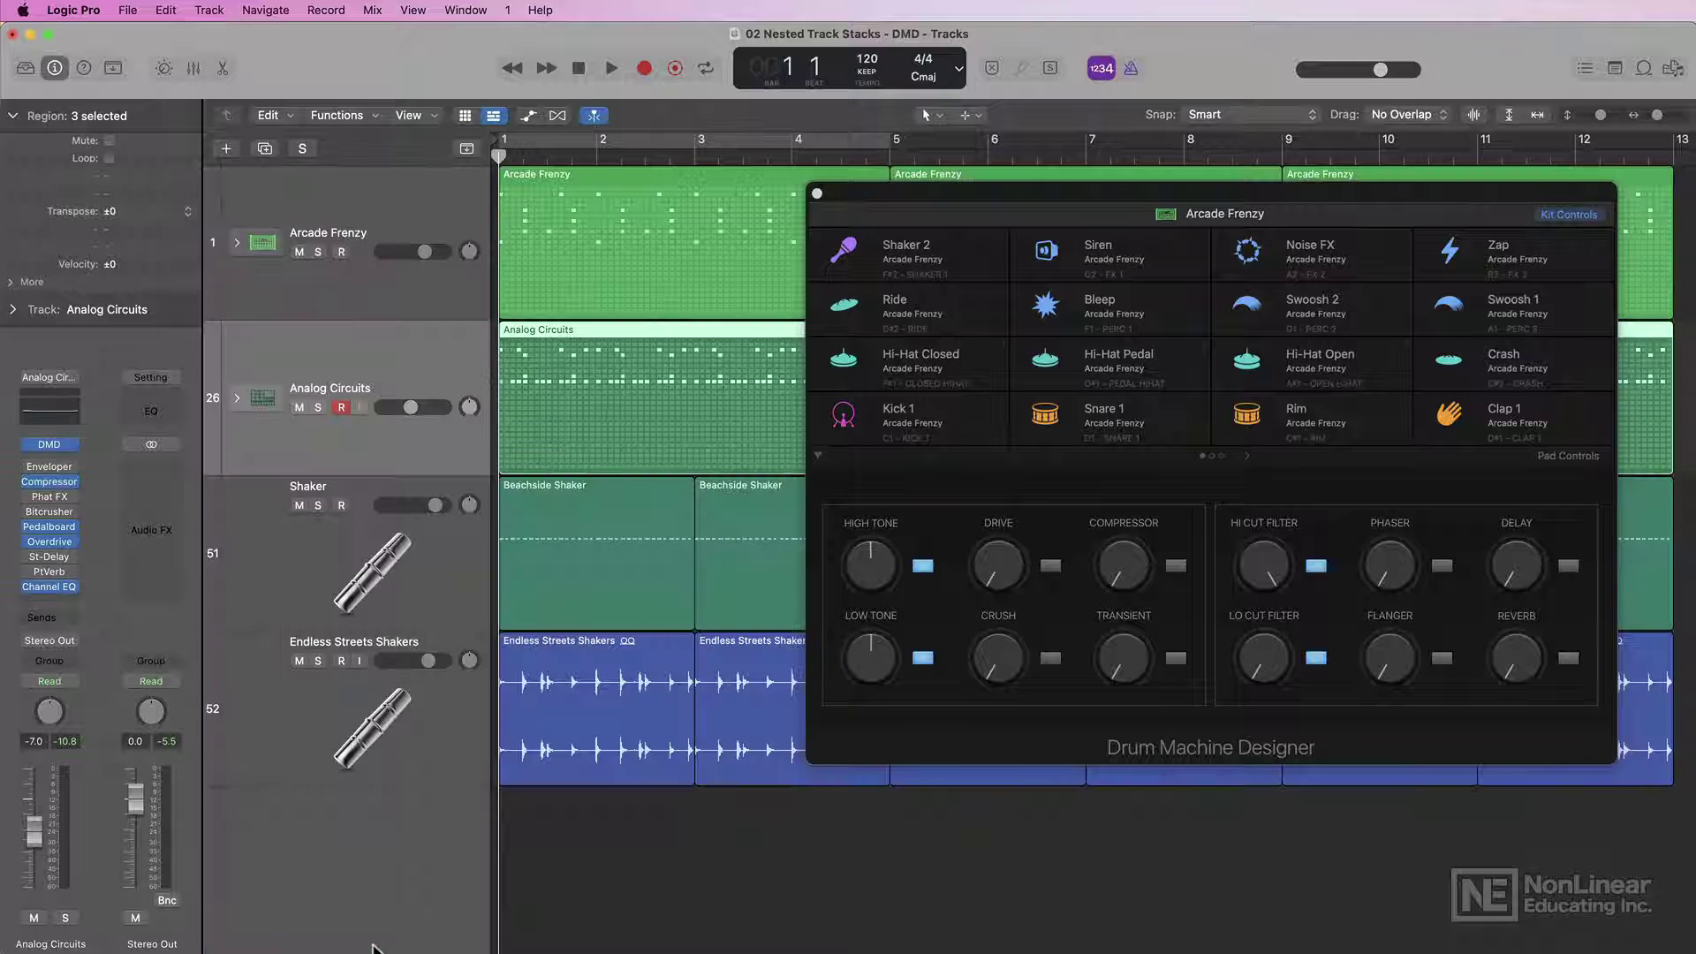
# Hide the Mixer, check the Arcade Frenzy stack in the track list, and select Endless Streets Shakers
pyautogui.press('x')
pyautogui.click(236, 242)
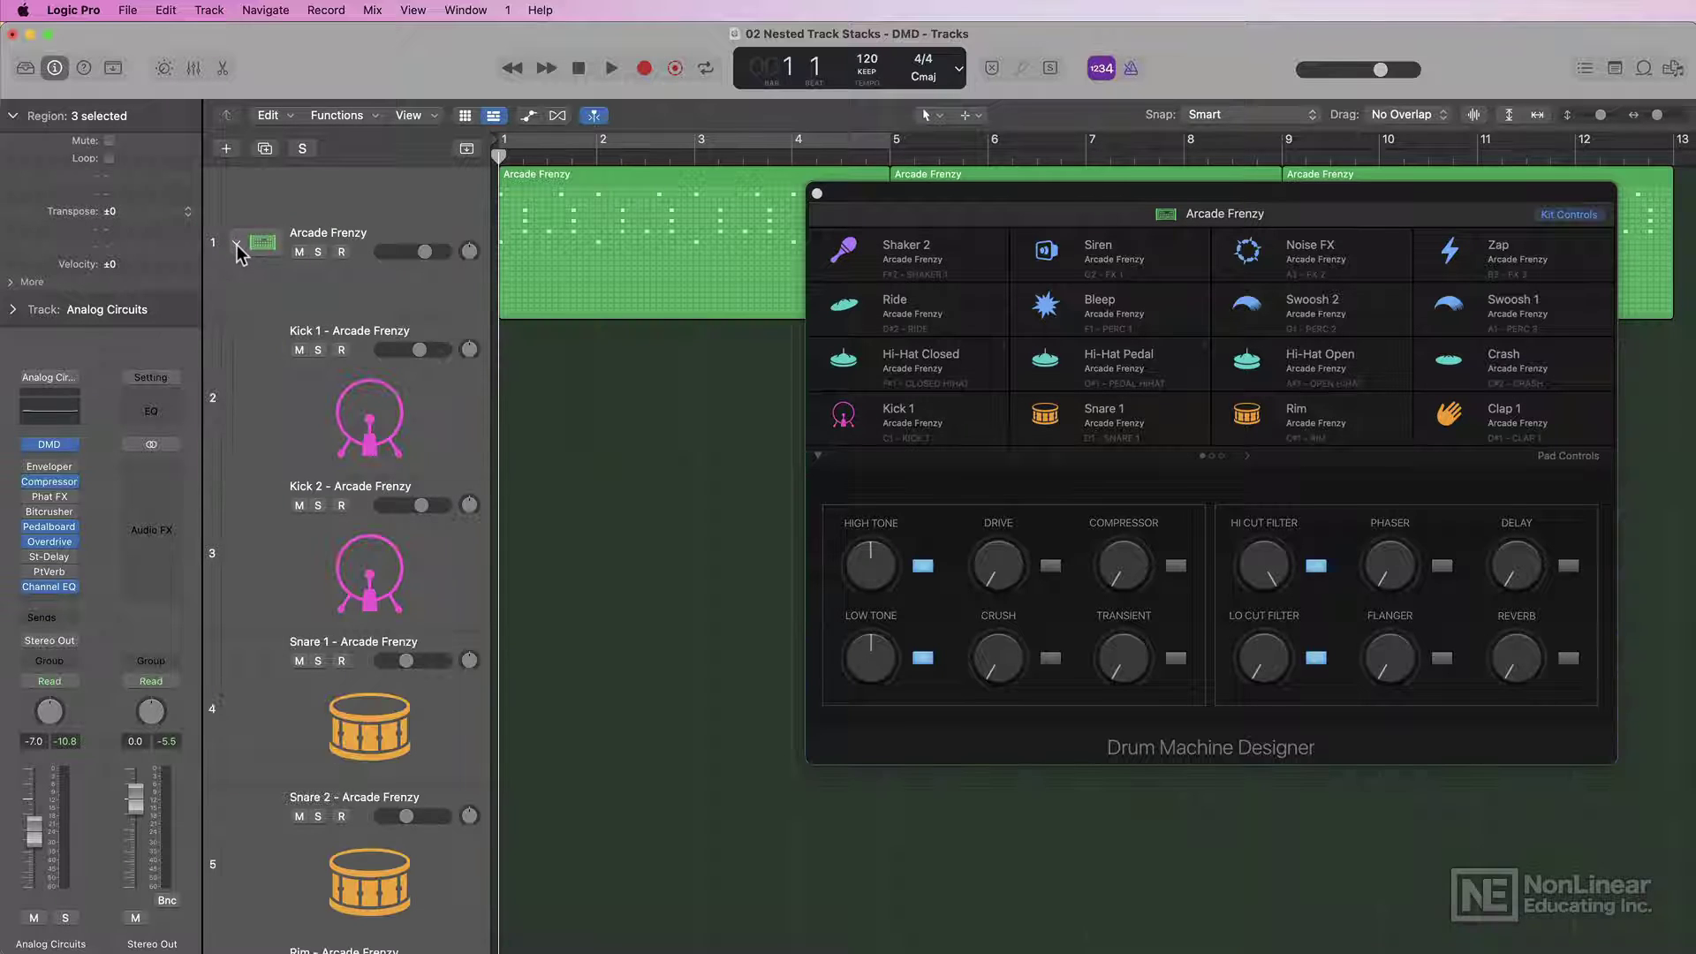
pyautogui.click(237, 243)
pyautogui.press('Down')
pyautogui.press('Down')
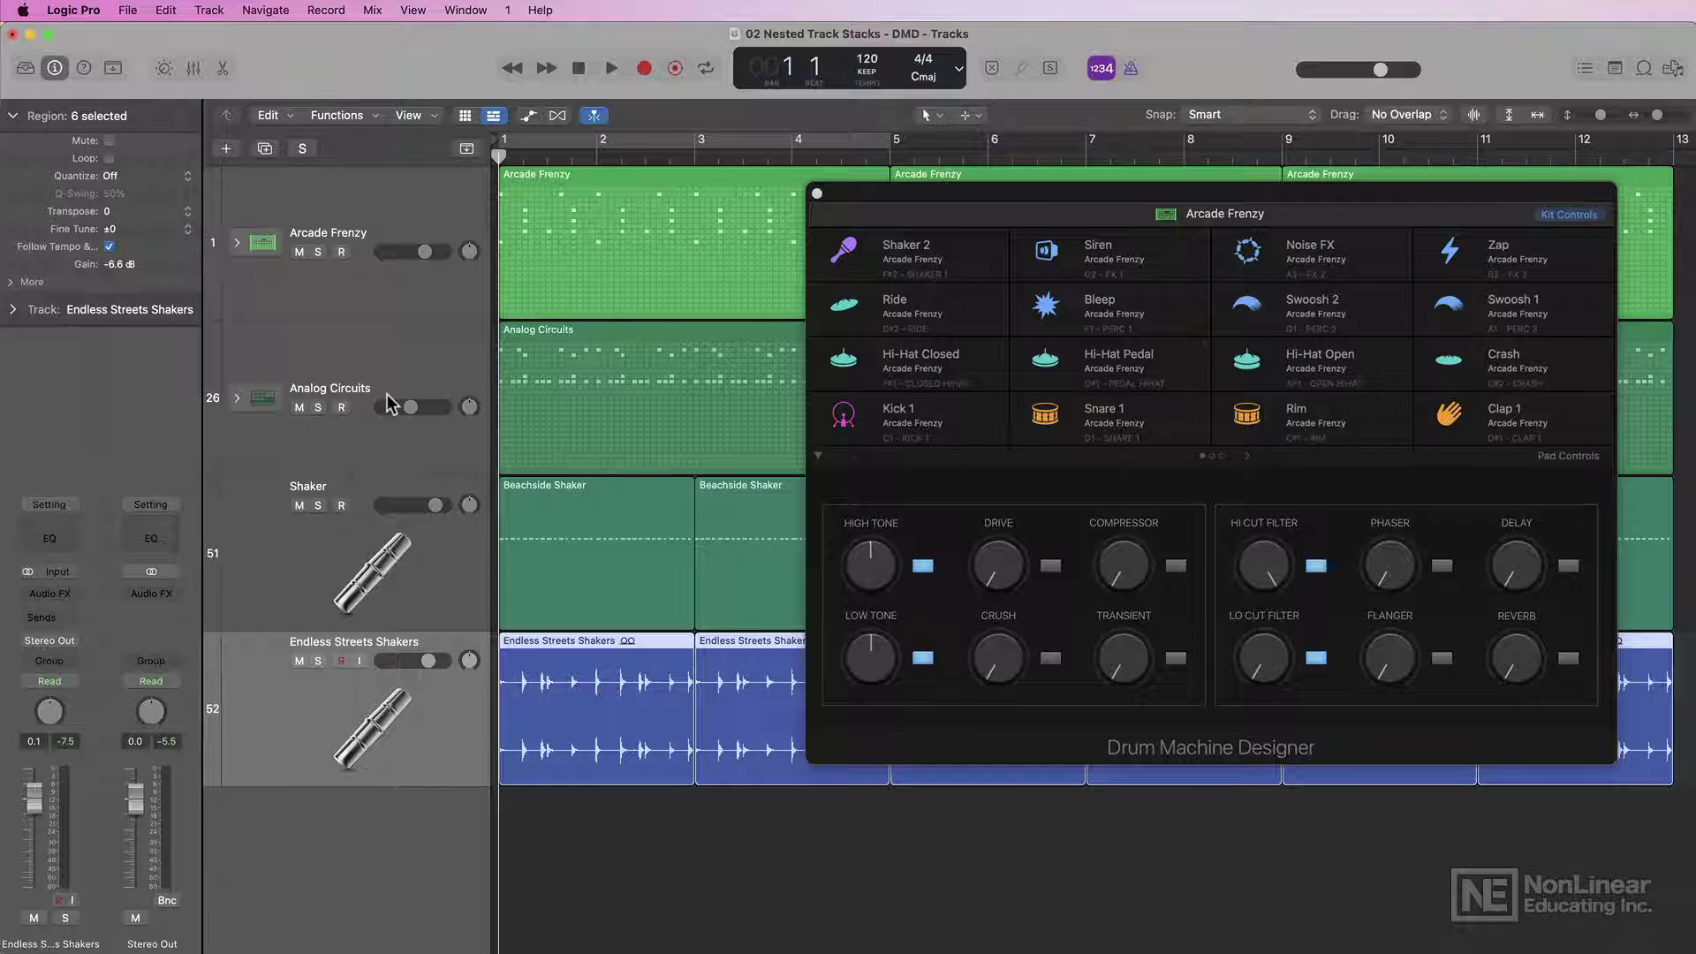
# Close Drum Machine Designer, then select the four tracks from Arcade Frenzy to Endless Streets Shakers
pyautogui.click(817, 194)
pyautogui.click(383, 586)
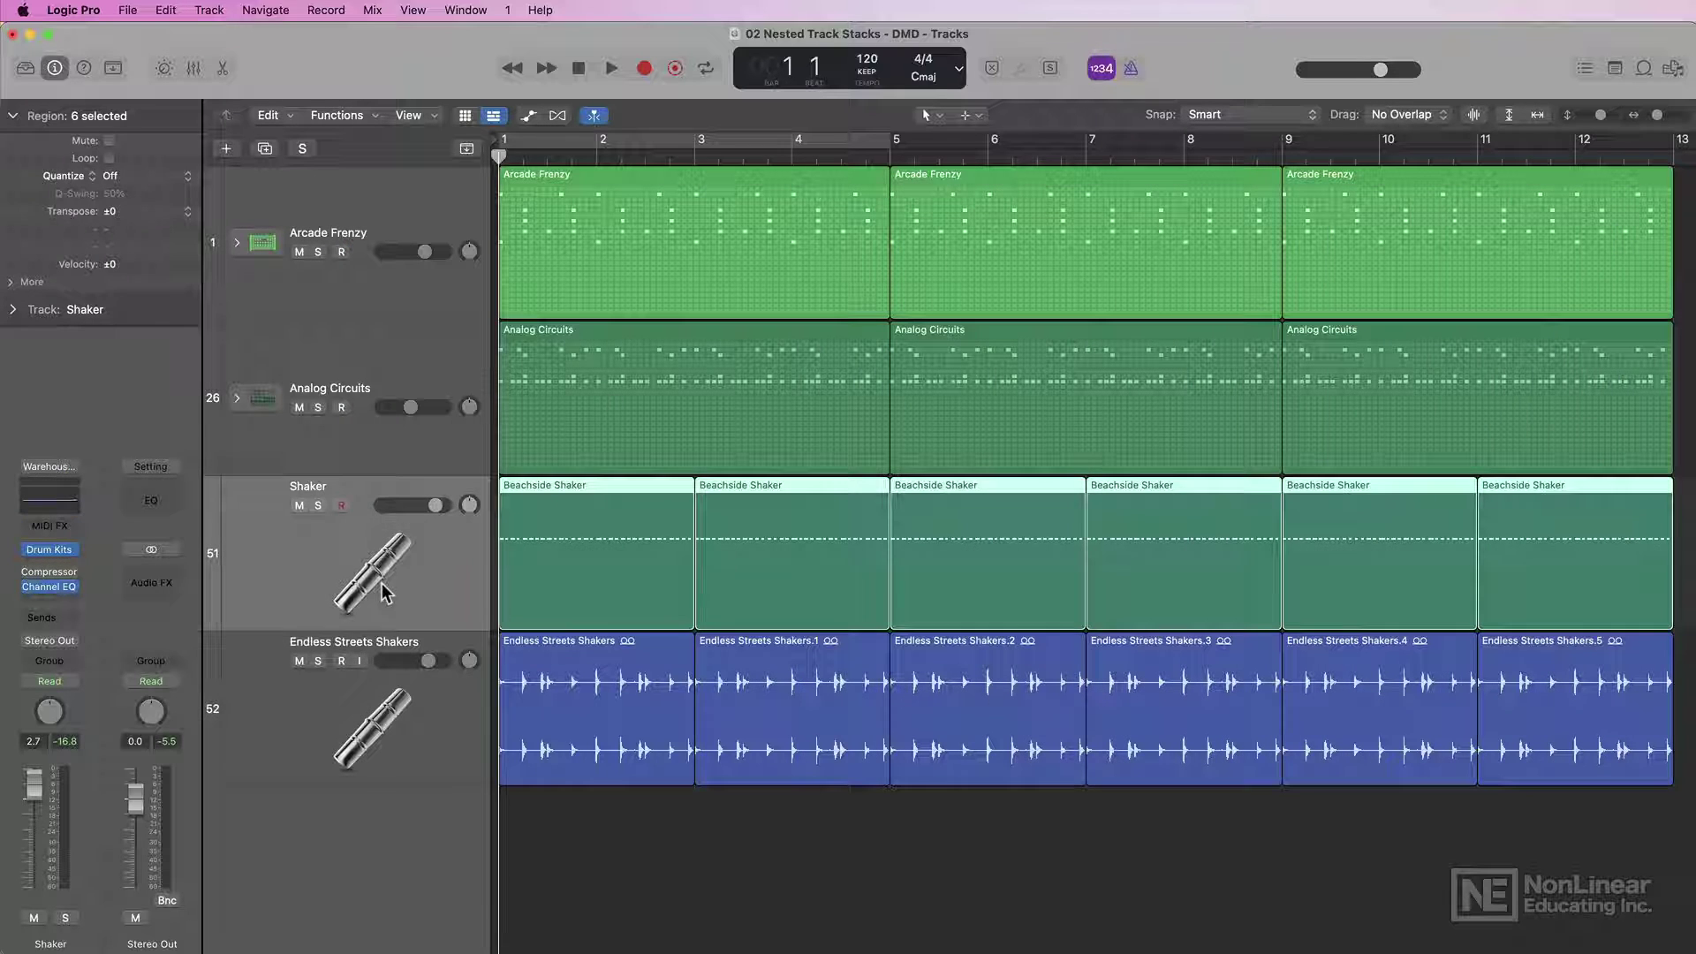
pyautogui.click(362, 728)
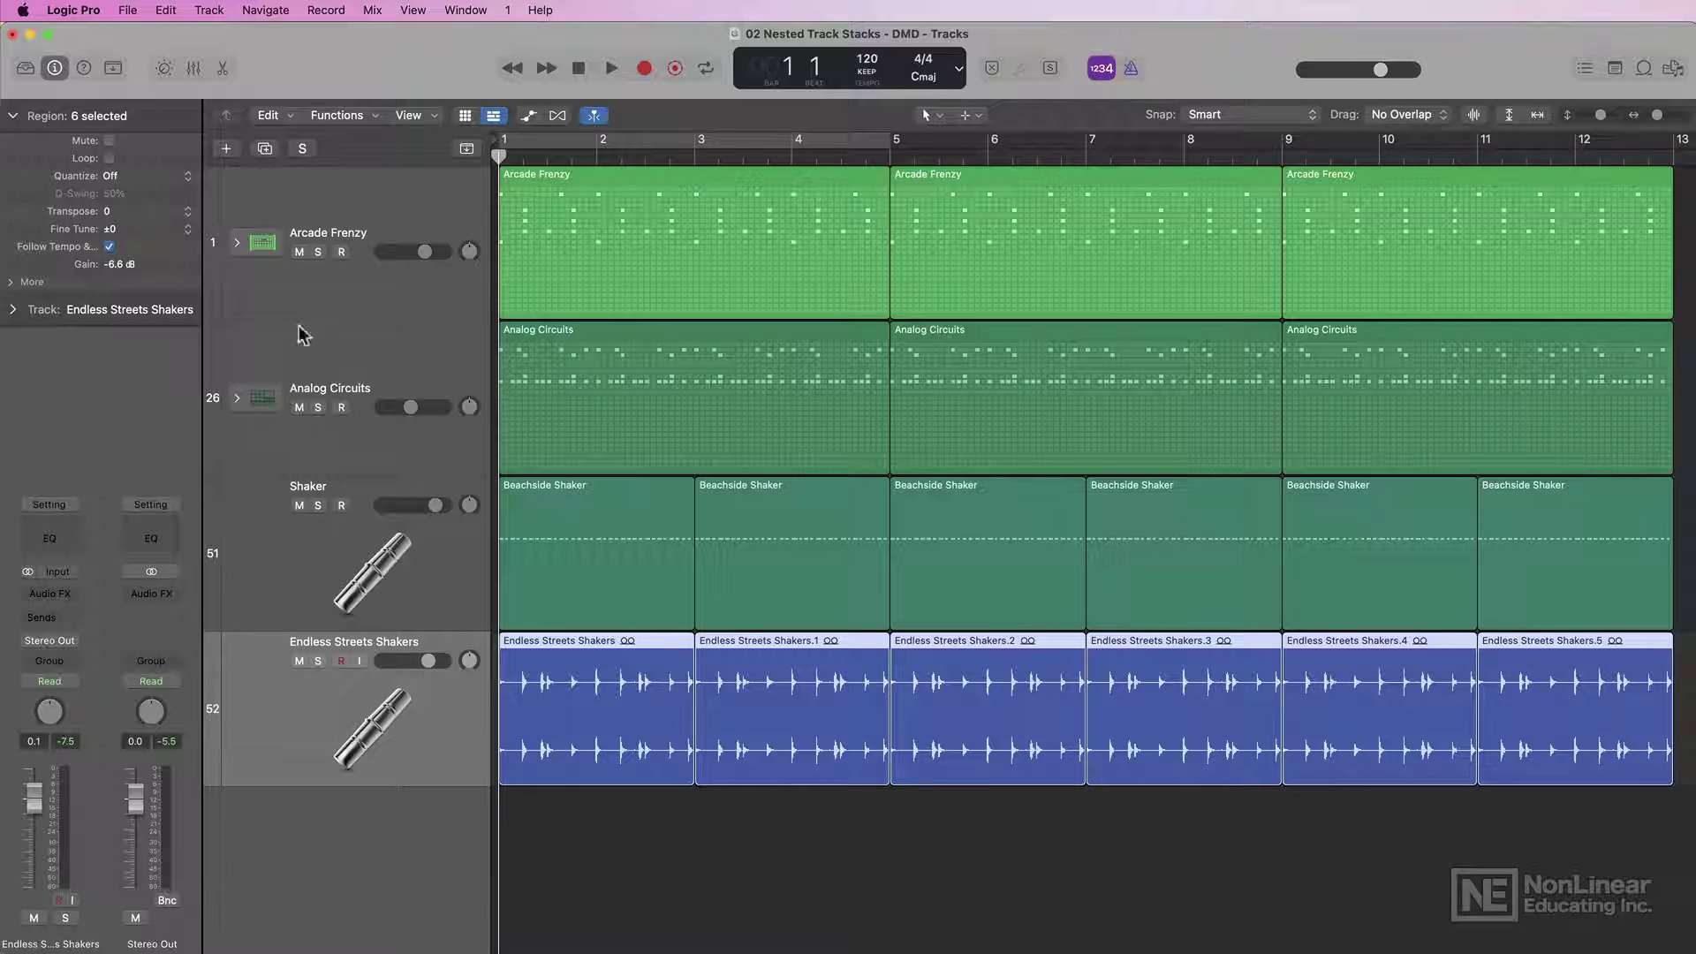
pyautogui.click(371, 348)
pyautogui.click(385, 210)
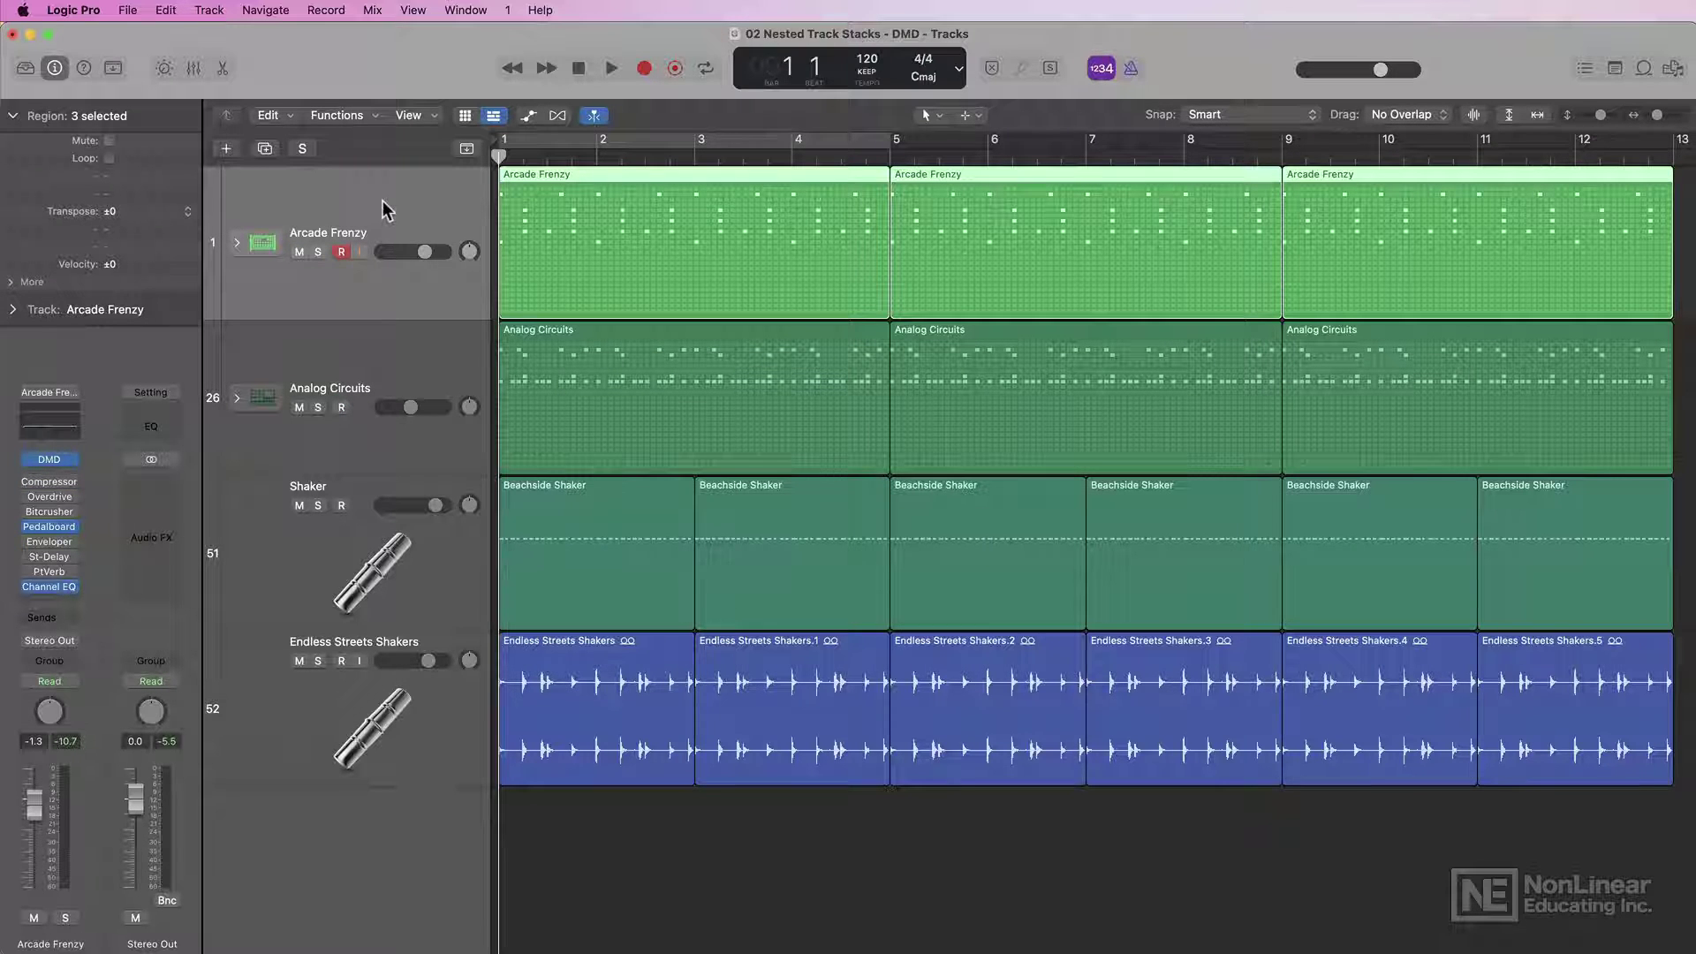
pyautogui.keyDown('shift'); pyautogui.click(464, 739); pyautogui.keyUp('shift')
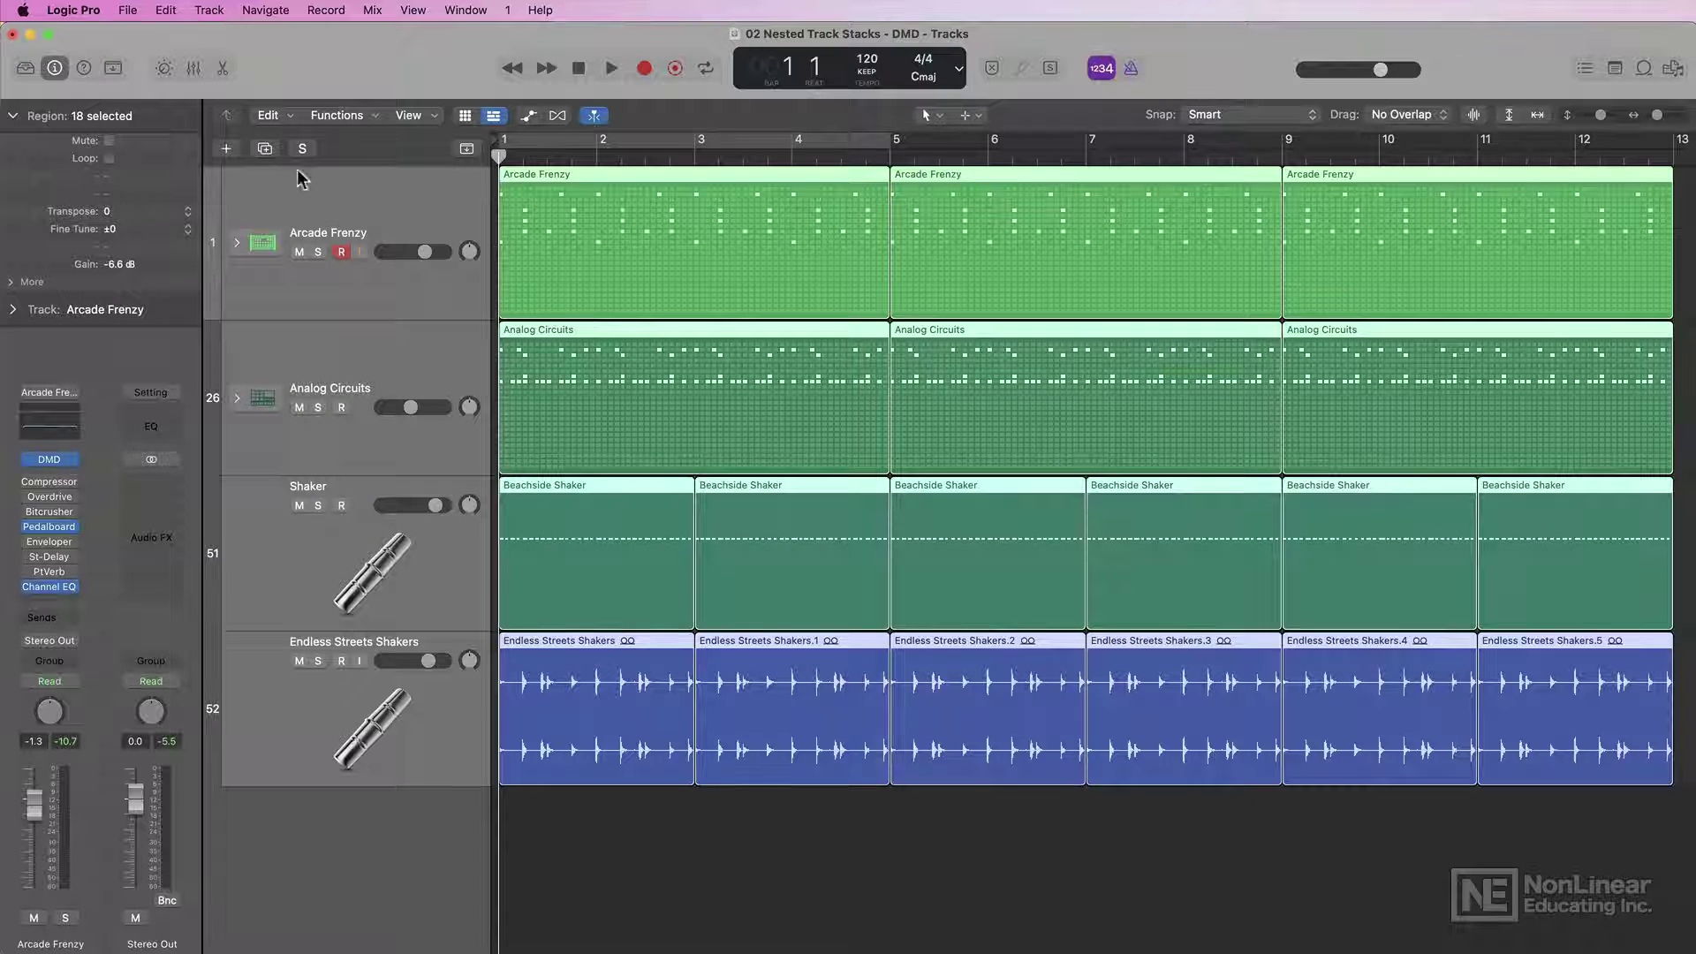
# Stack the four DMD tracks into a summing stack, rename Sum 7 to Drums, and collapse it
pyautogui.click(212, 10)
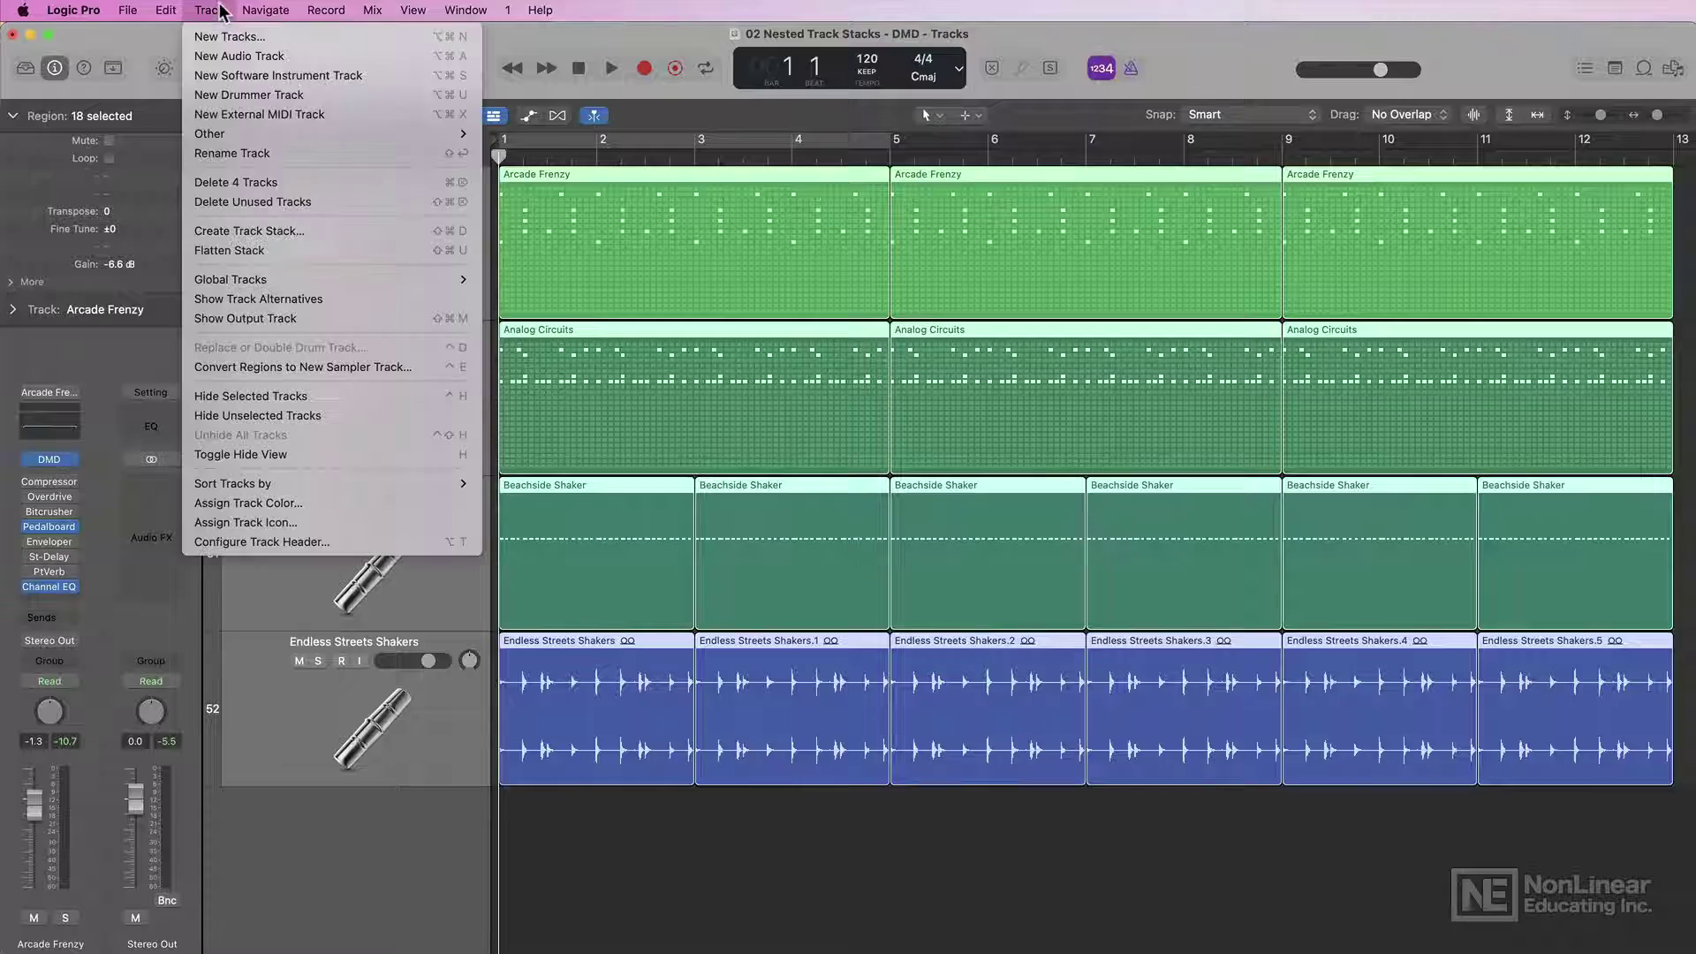
pyautogui.click(309, 231)
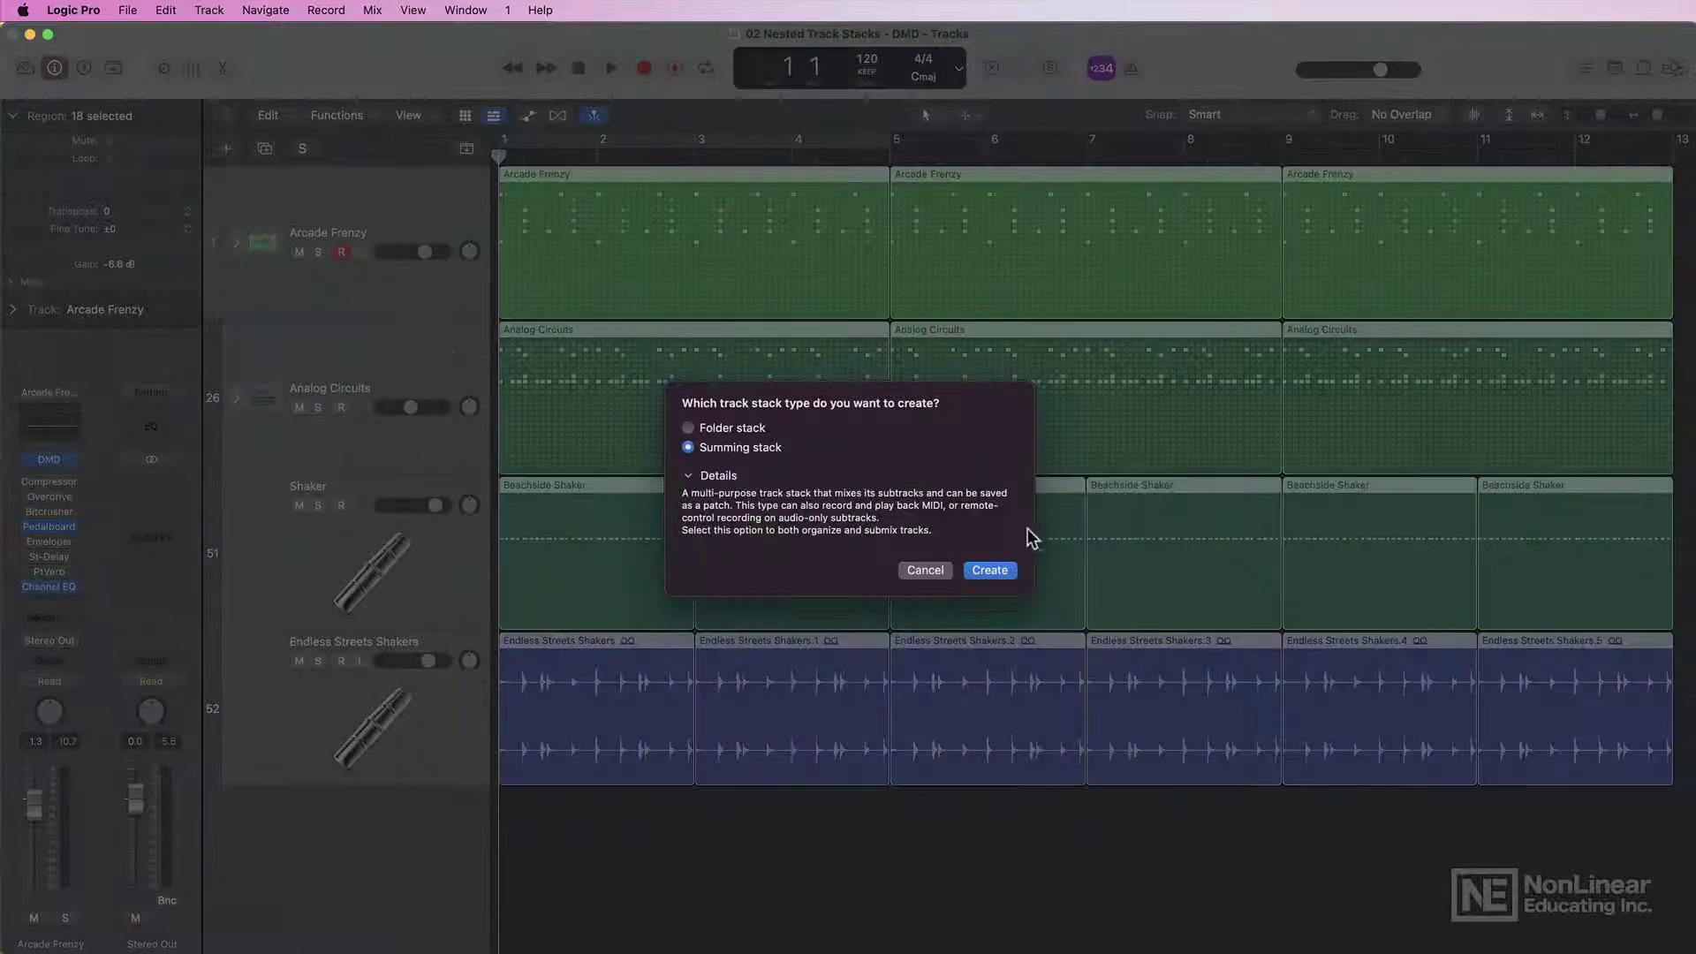
pyautogui.click(991, 572)
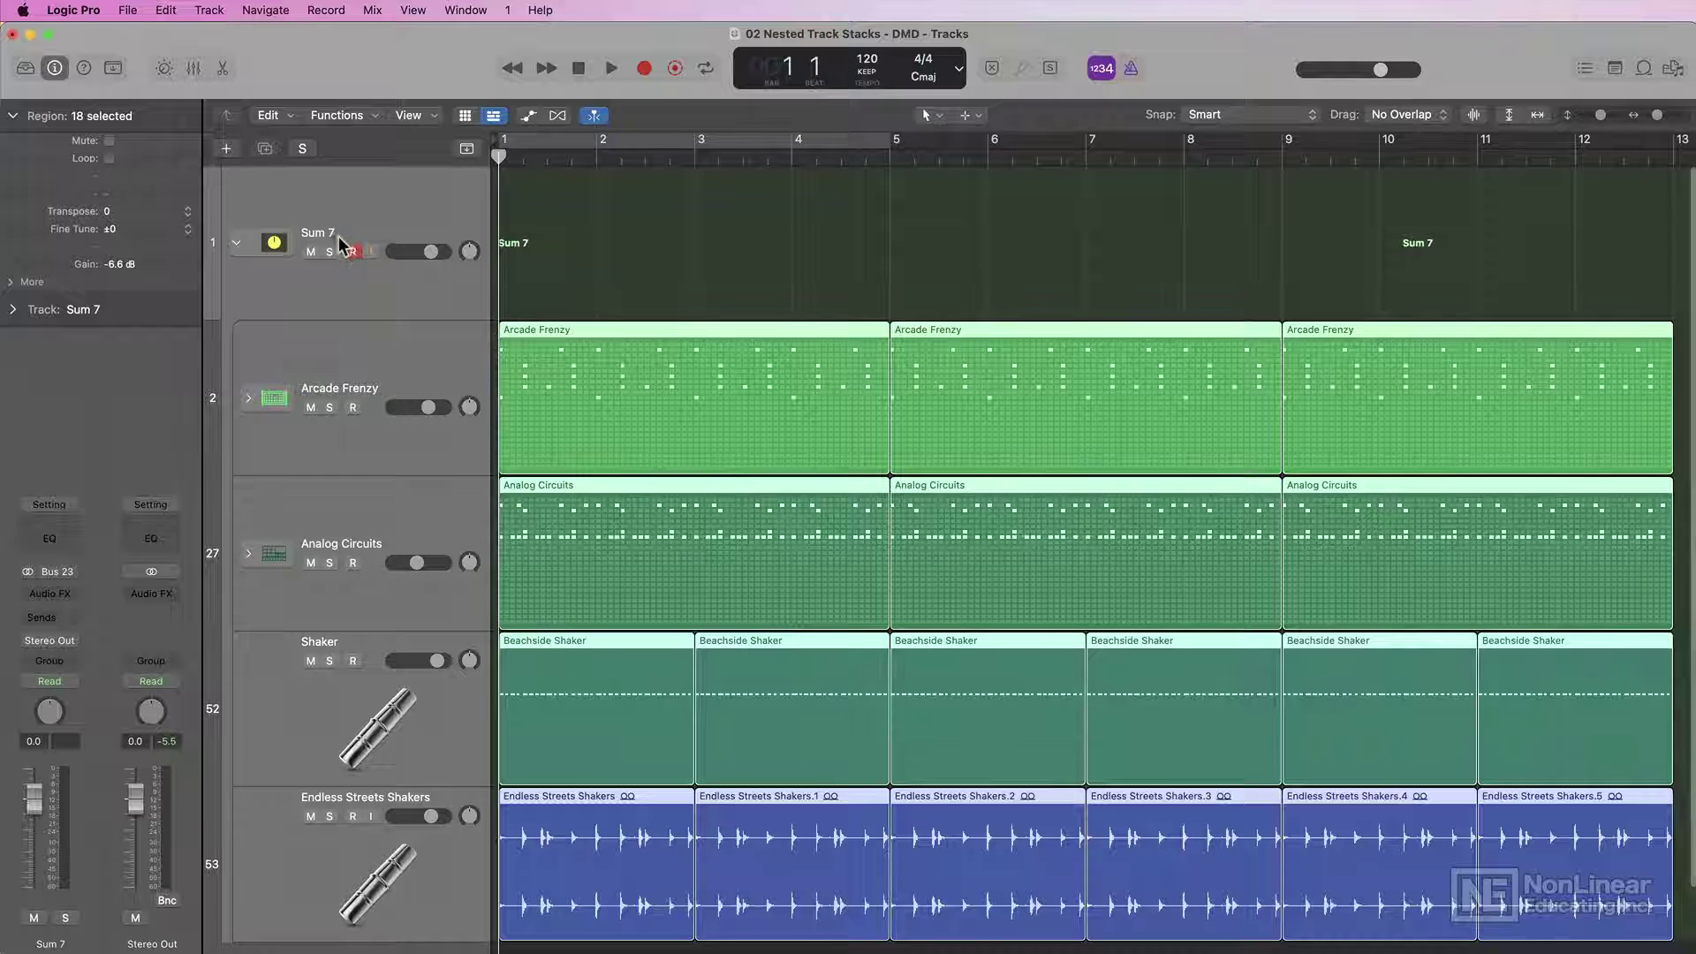
pyautogui.click(334, 235)
pyautogui.doubleClick(335, 235)
pyautogui.write('Drums')
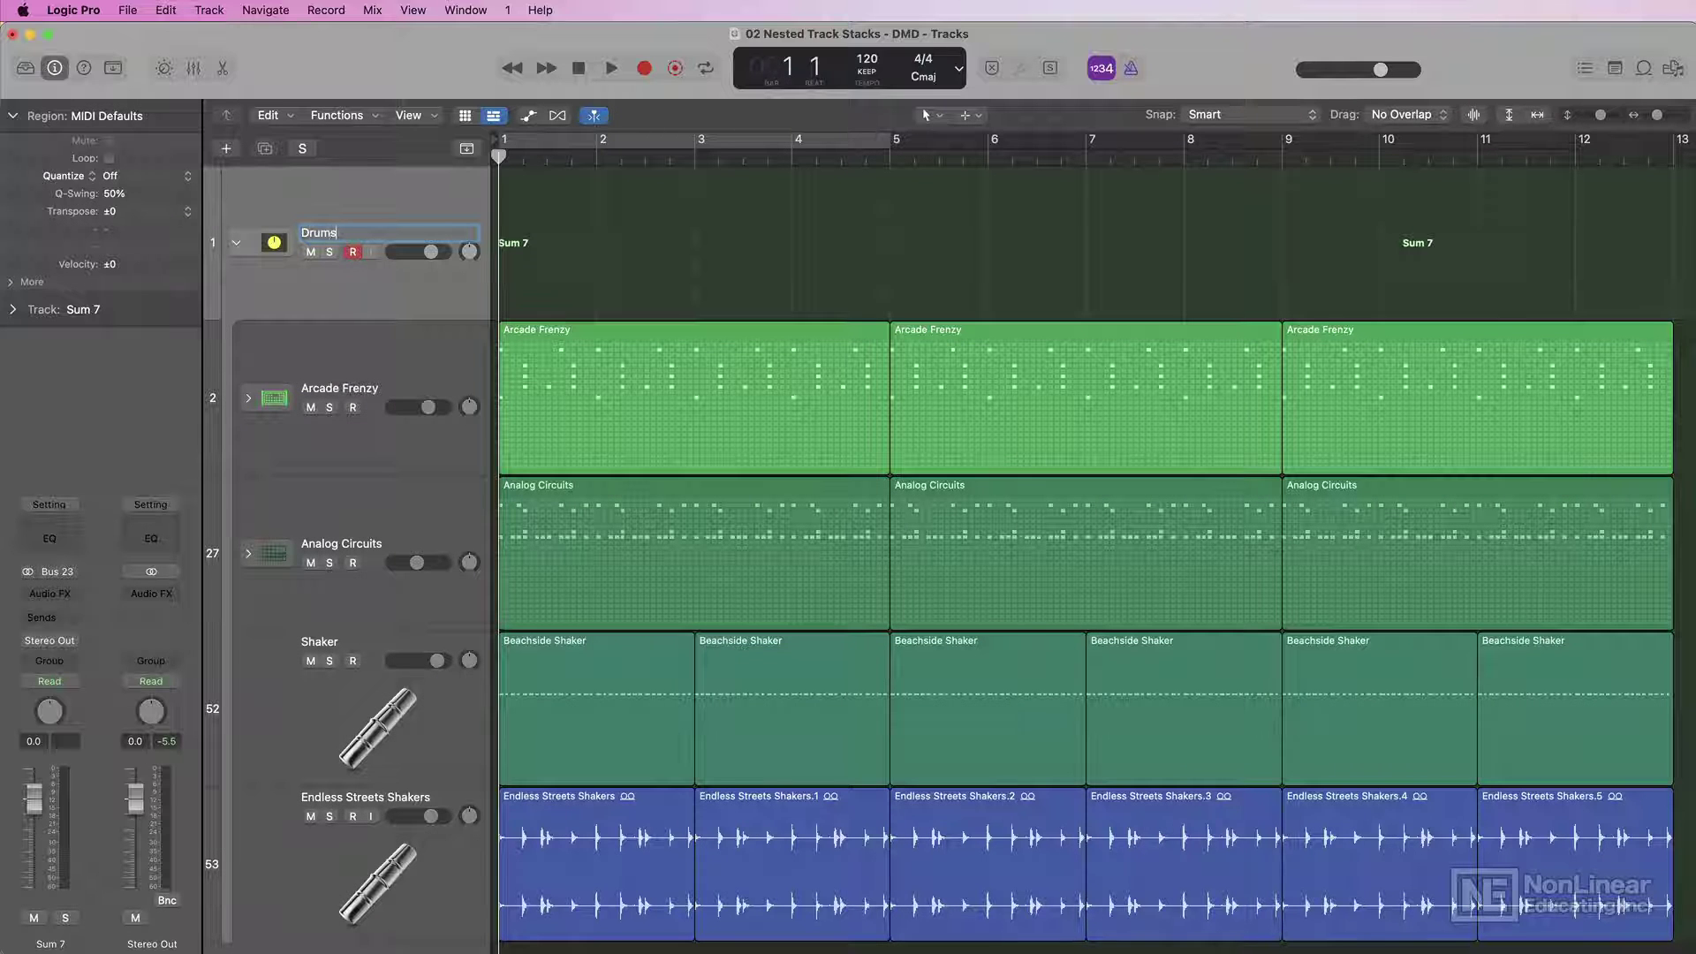
pyautogui.press('Return')
pyautogui.click(235, 242)
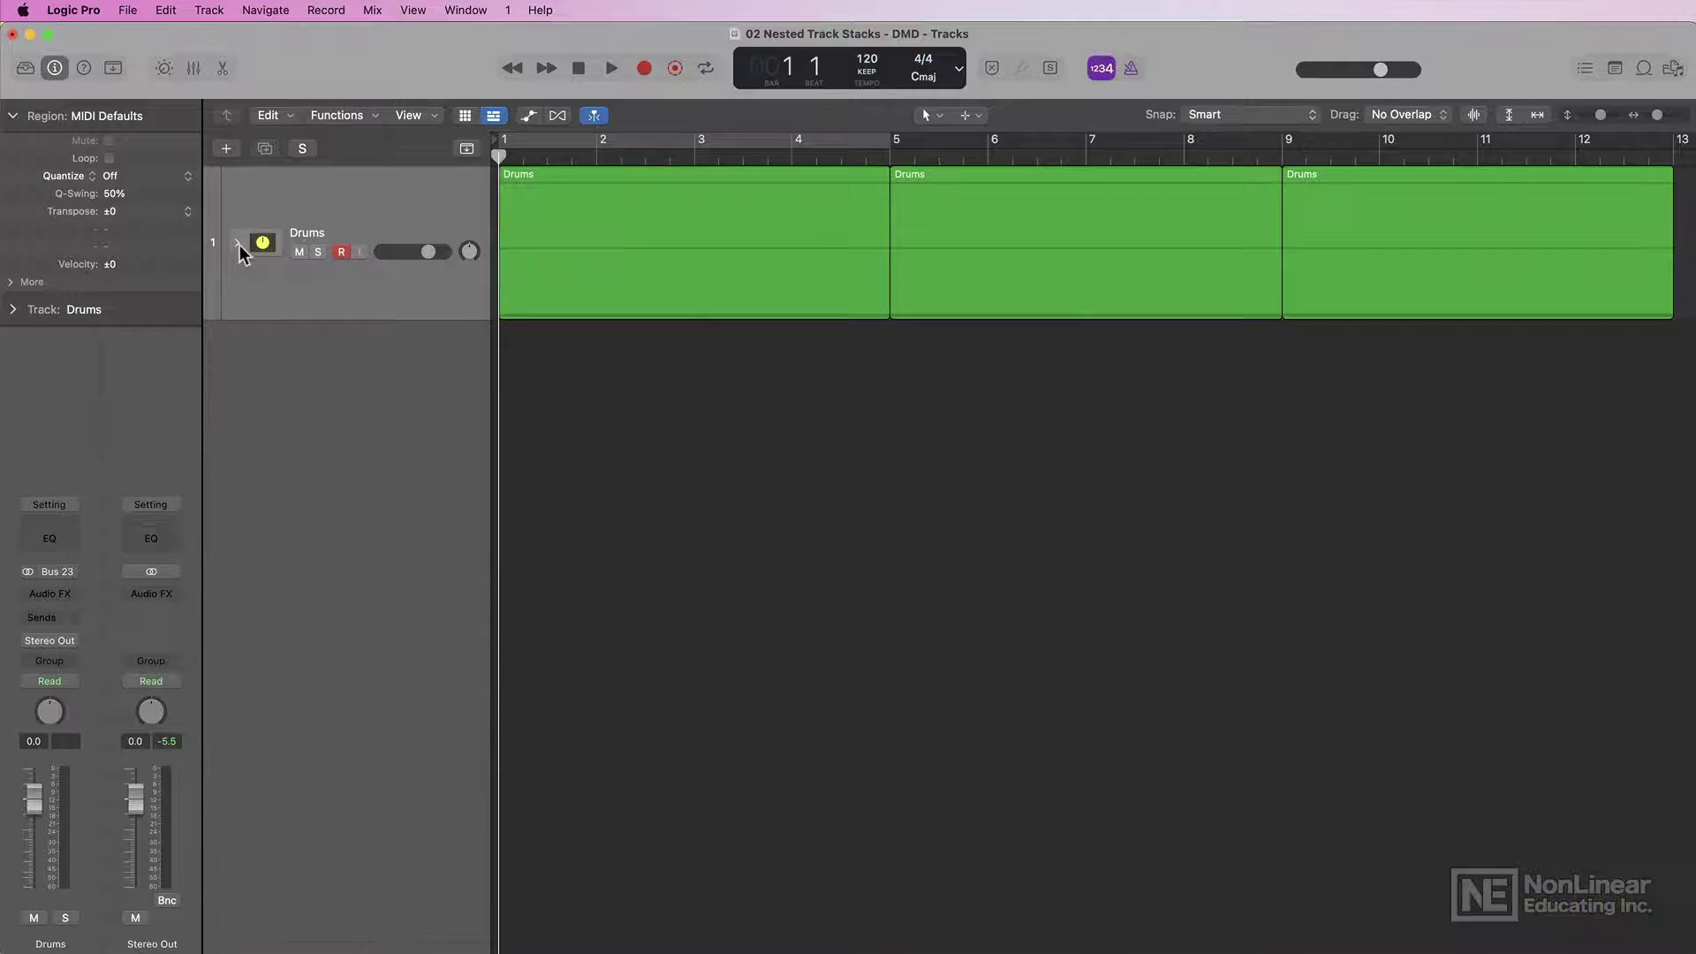
# Expand the Drums stack to reveal its nested kits and select the Arcade Frenzy track
pyautogui.click(236, 248)
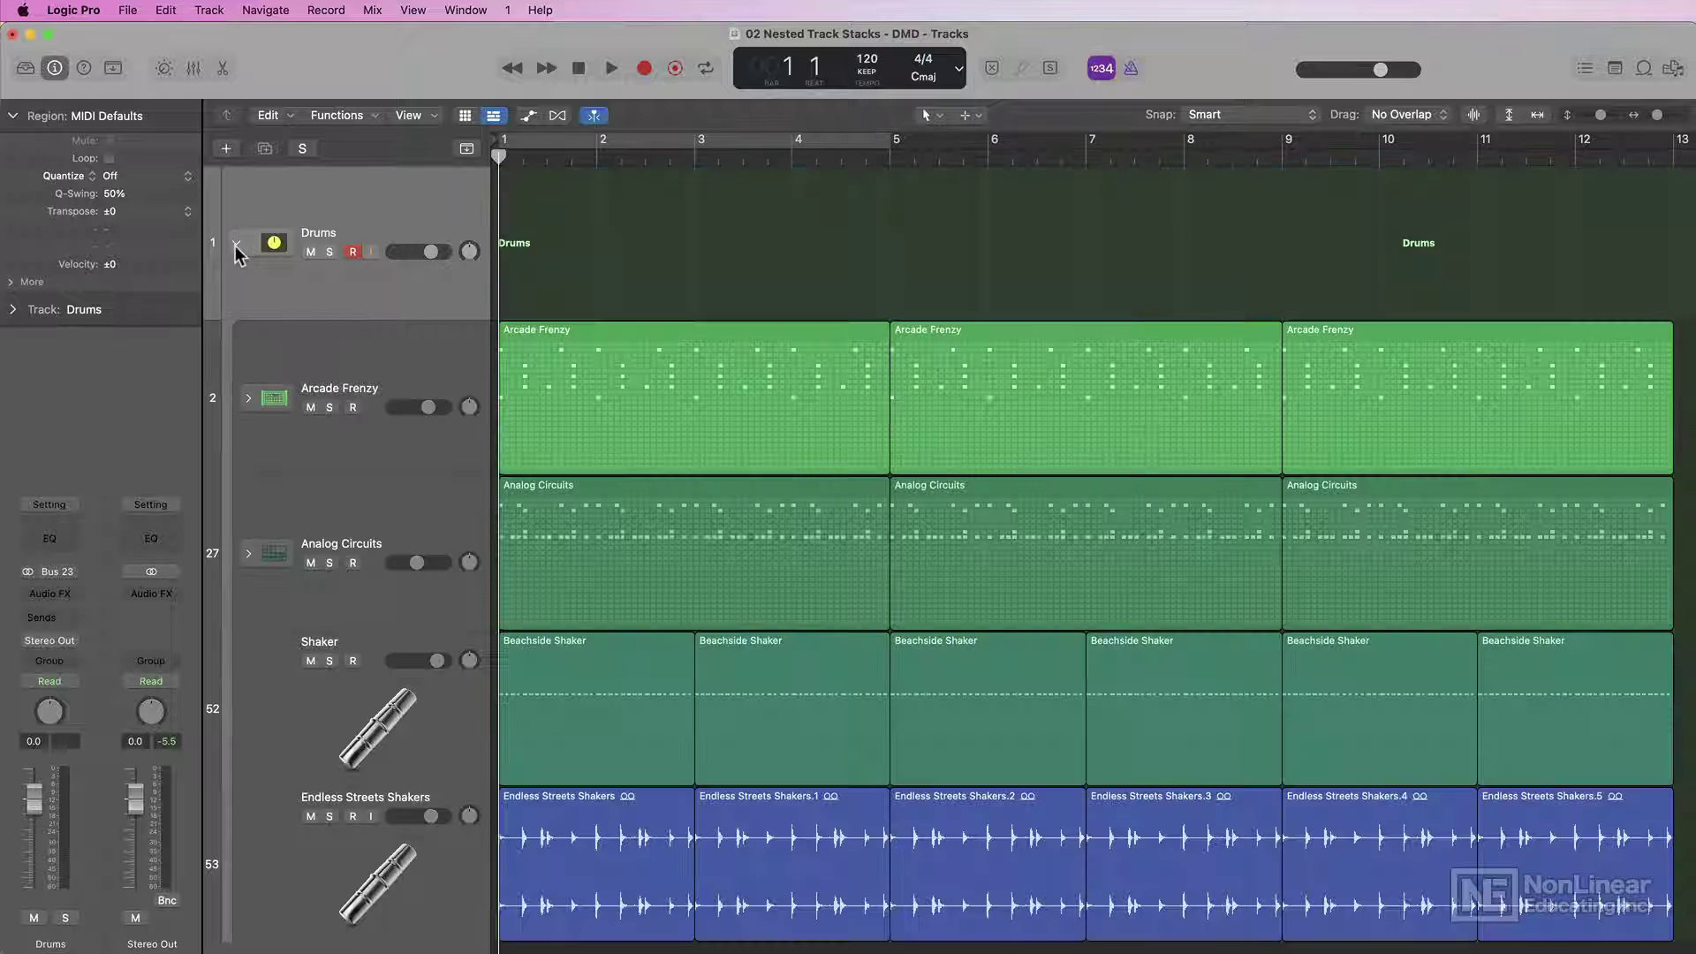
pyautogui.click(353, 355)
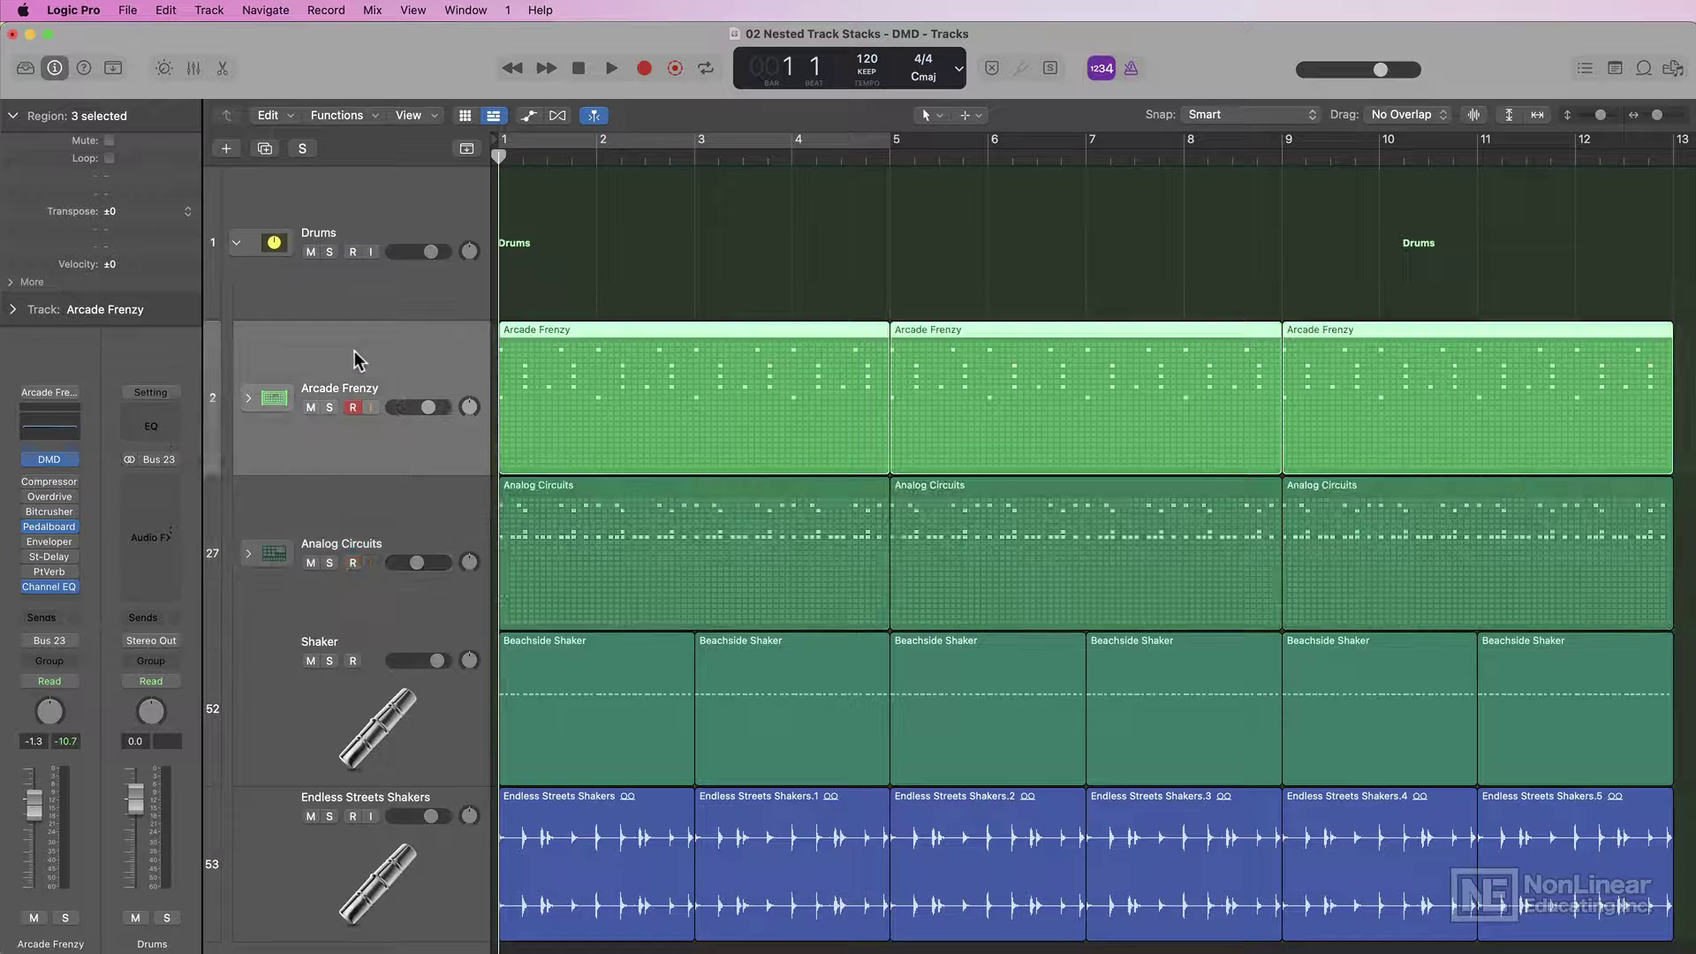